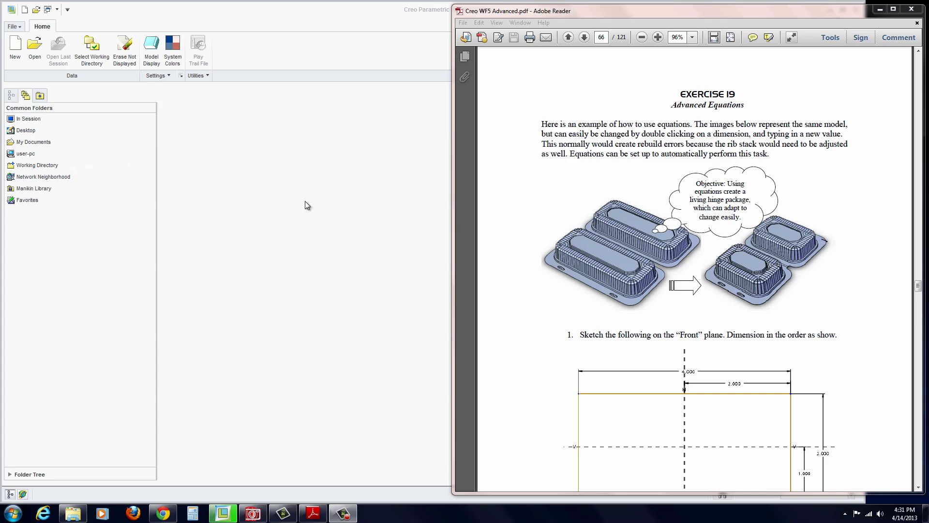
- Create the new solid part E19 and set the datum display filter to Select All
{"action": "left_click", "coordinate": [266, 157]}
{"action": "left_click", "coordinate": [15, 48]}
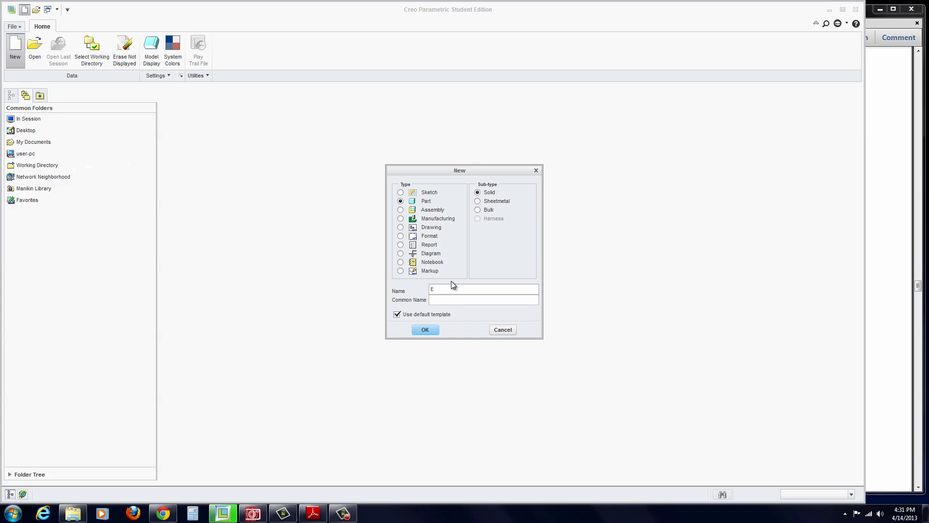
{"action": "left_click", "coordinate": [877, 219]}
{"action": "left_click", "coordinate": [314, 293]}
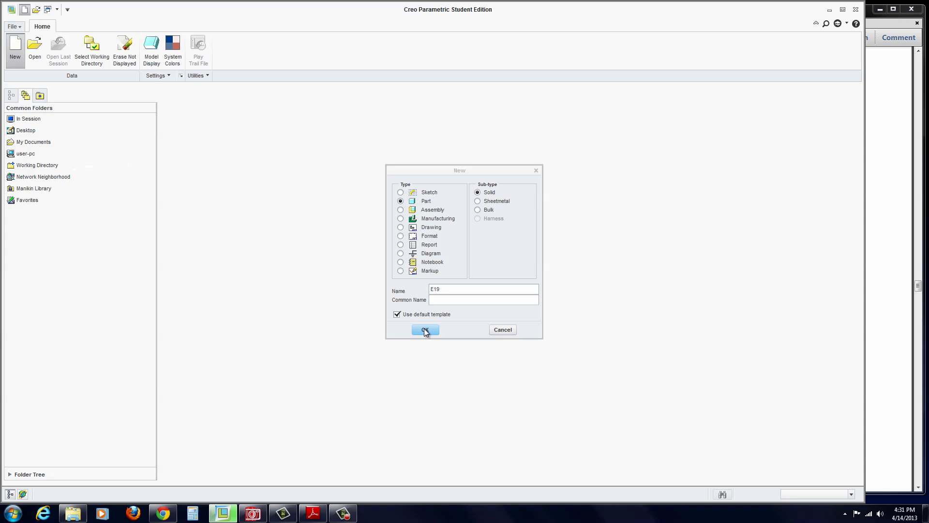
{"action": "left_click", "coordinate": [425, 329]}
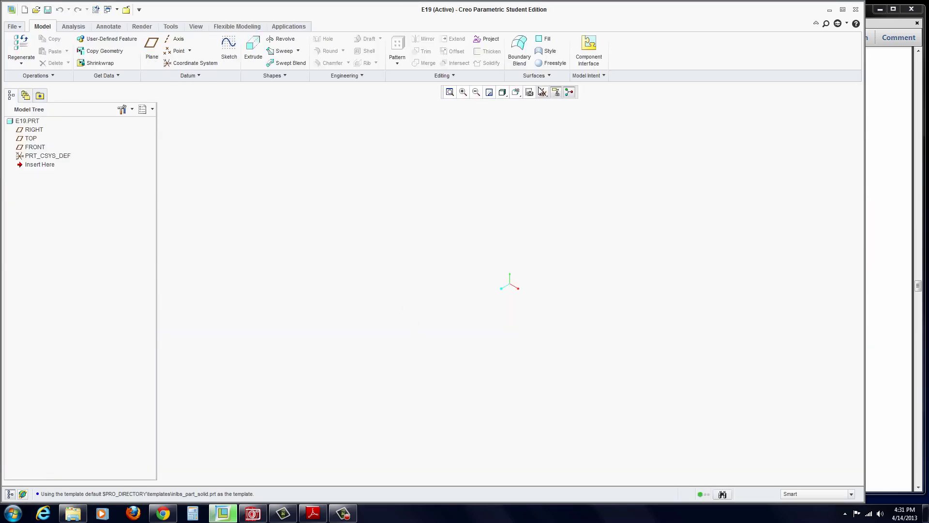
{"action": "left_click", "coordinate": [542, 92]}
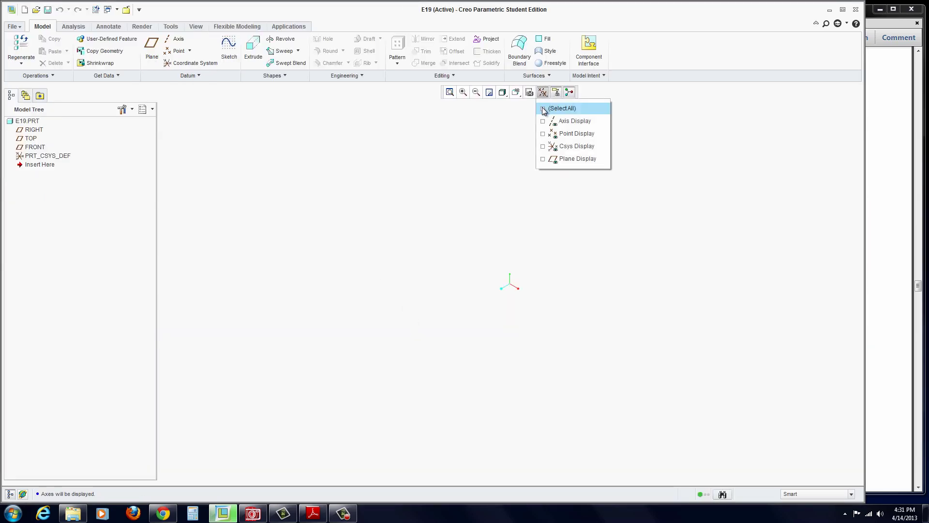
{"action": "left_click", "coordinate": [562, 109]}
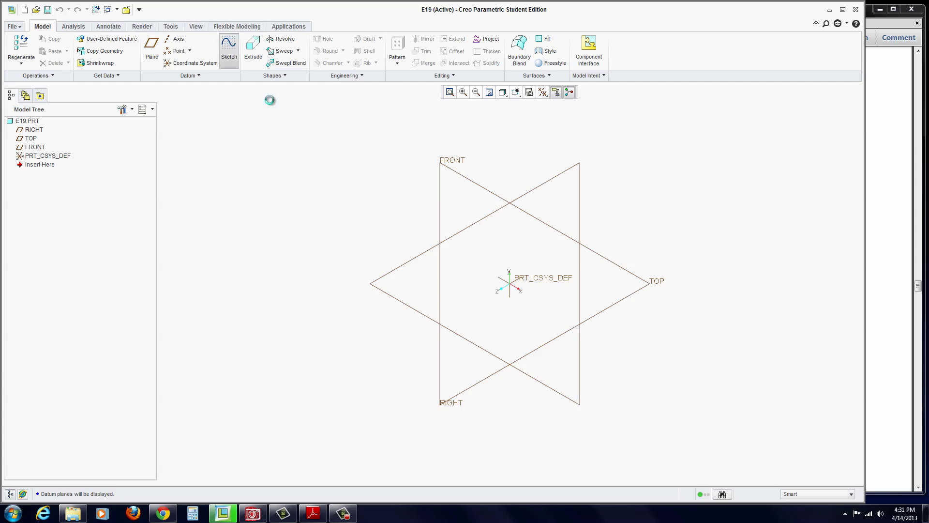
- Start a sketch on the FRONT datum plane
{"action": "left_click", "coordinate": [229, 49]}
{"action": "left_click", "coordinate": [455, 171]}
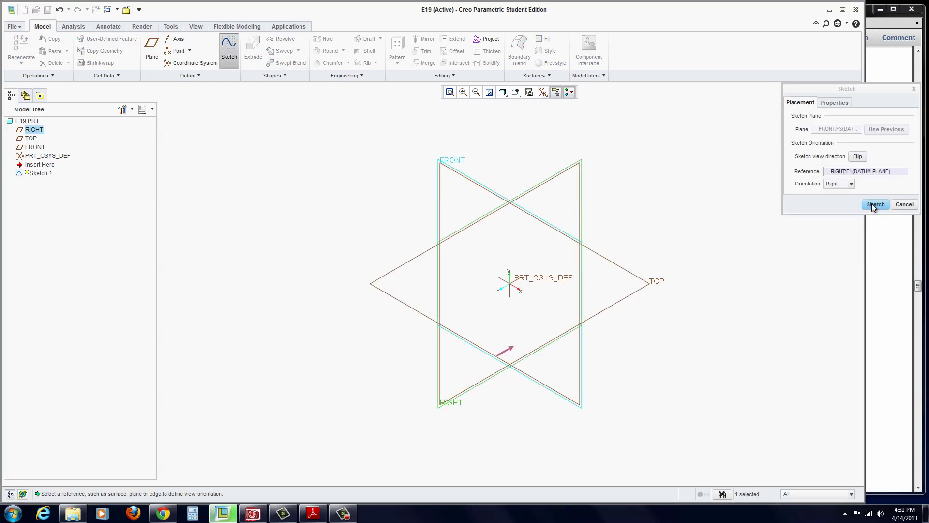
{"action": "left_click", "coordinate": [874, 204]}
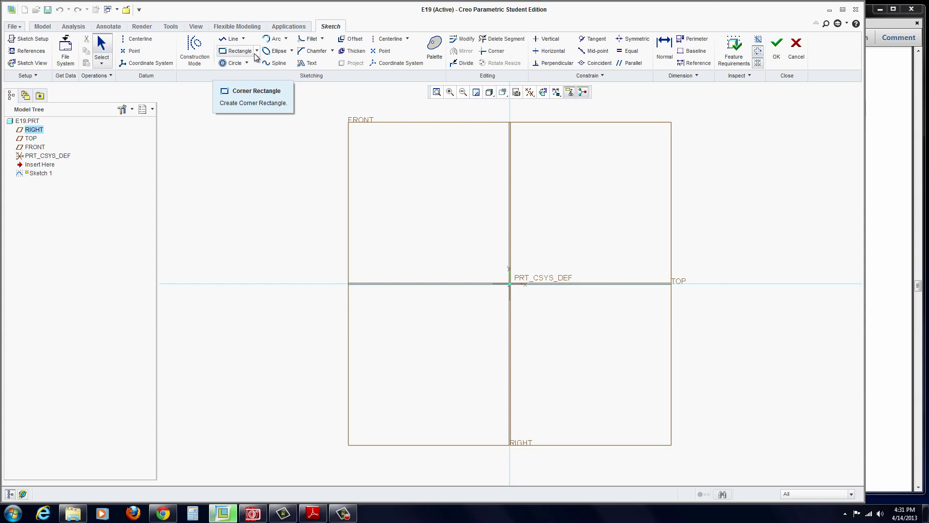
- Draw a corner rectangle around the origin, about 28.98 by 20.48
{"action": "left_click", "coordinate": [240, 56]}
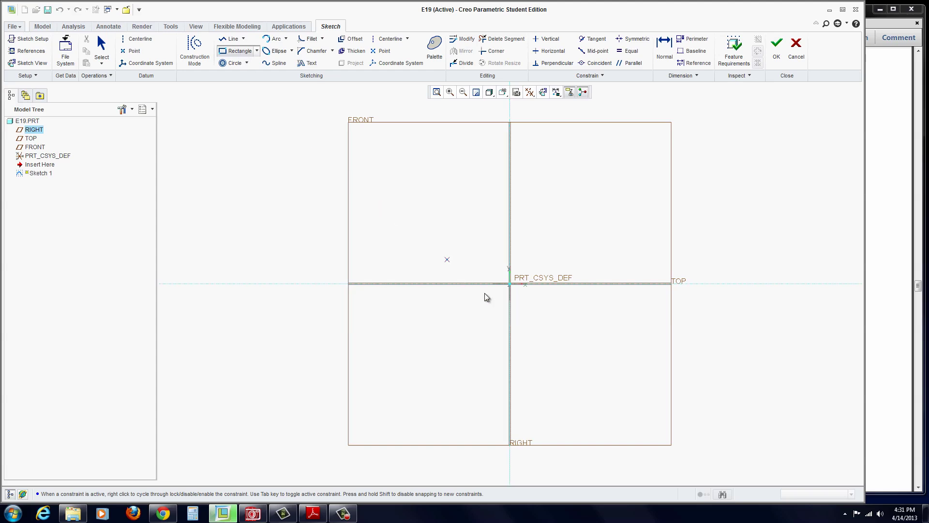
{"action": "scroll", "coordinate": [506, 281], "scroll_direction": "up", "scroll_amount": 2}
{"action": "scroll", "coordinate": [505, 282], "scroll_direction": "up", "scroll_amount": 1}
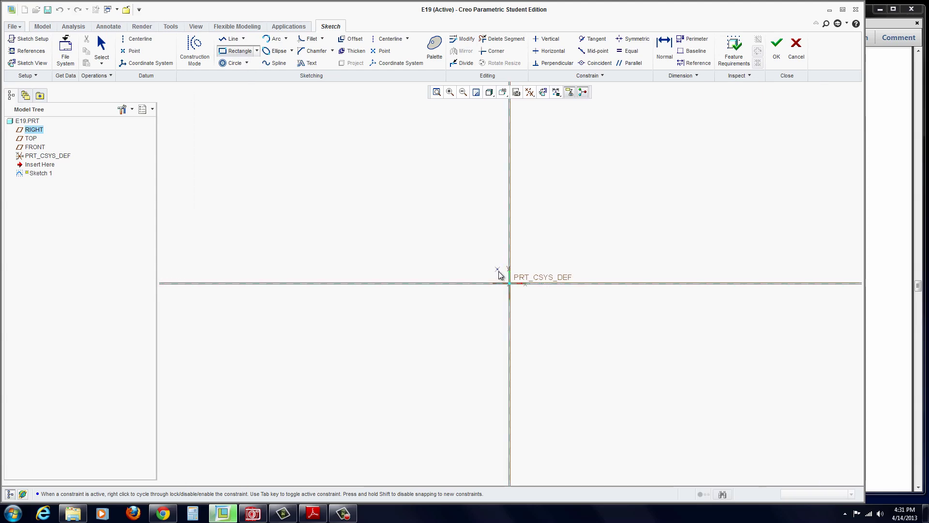
{"action": "left_click", "coordinate": [488, 269]}
{"action": "left_click", "coordinate": [543, 308]}
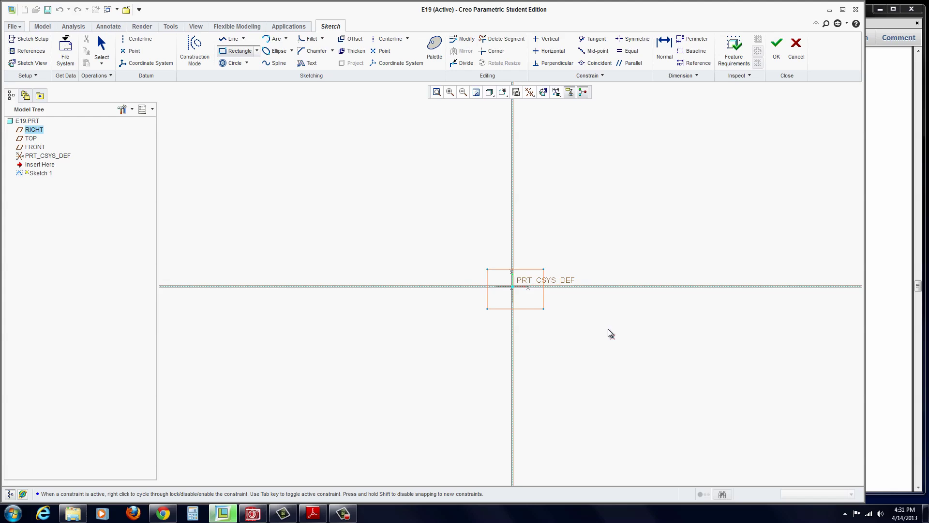
{"action": "middle_click", "coordinate": [583, 315]}
{"action": "scroll", "coordinate": [509, 288], "scroll_direction": "up", "scroll_amount": 1}
{"action": "scroll", "coordinate": [508, 285], "scroll_direction": "up", "scroll_amount": 2}
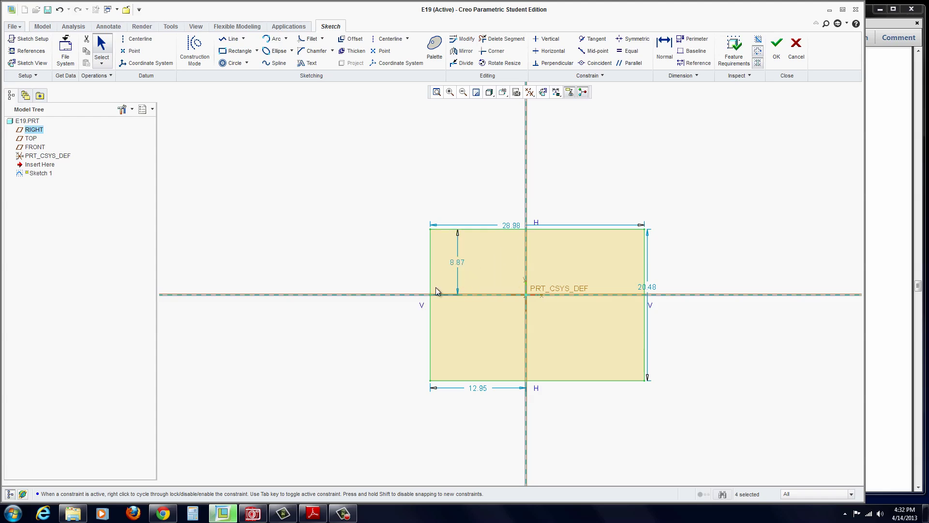
- Set the vertical offset to 1, height 2, horizontal offset 2 and width 4
{"action": "double_click", "coordinate": [459, 262]}
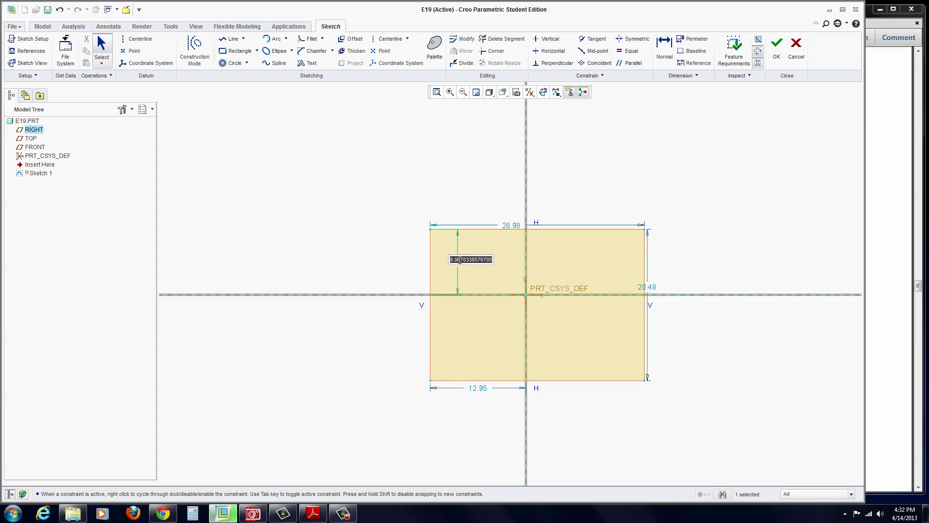
{"action": "type", "text": "1"}
{"action": "key", "text": "Return"}
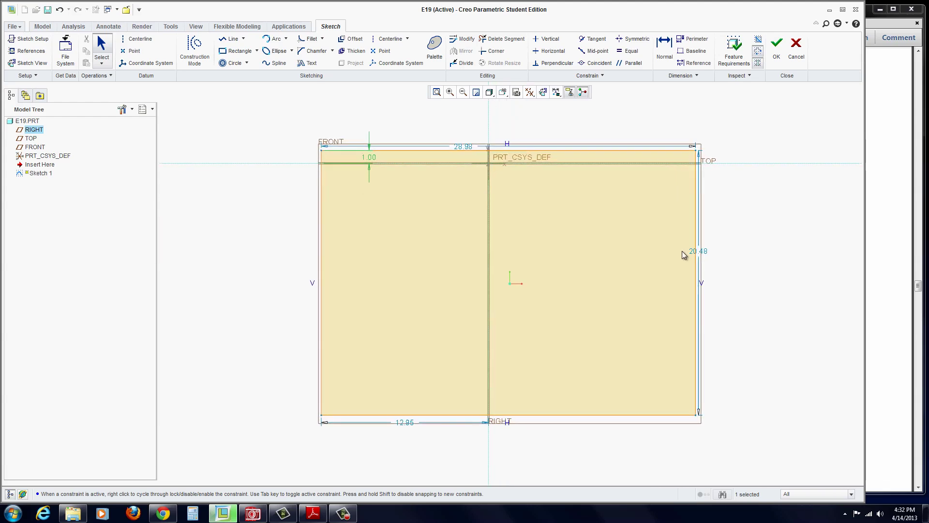
{"action": "double_click", "coordinate": [699, 254]}
{"action": "type", "text": "2"}
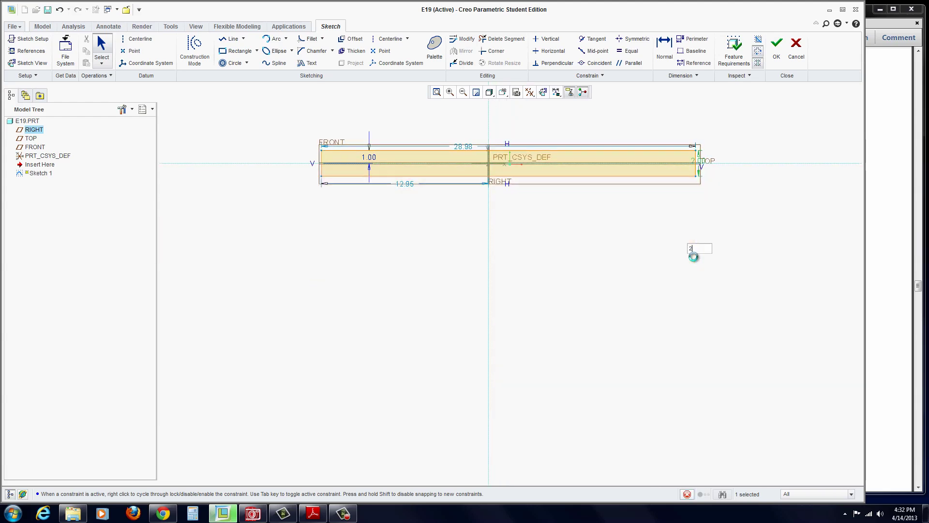
{"action": "key", "text": "Return"}
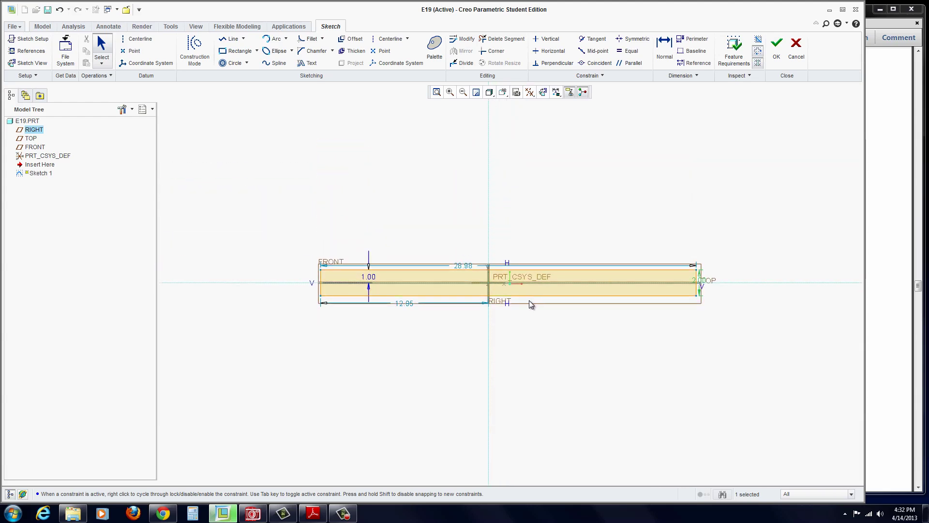
{"action": "double_click", "coordinate": [405, 306]}
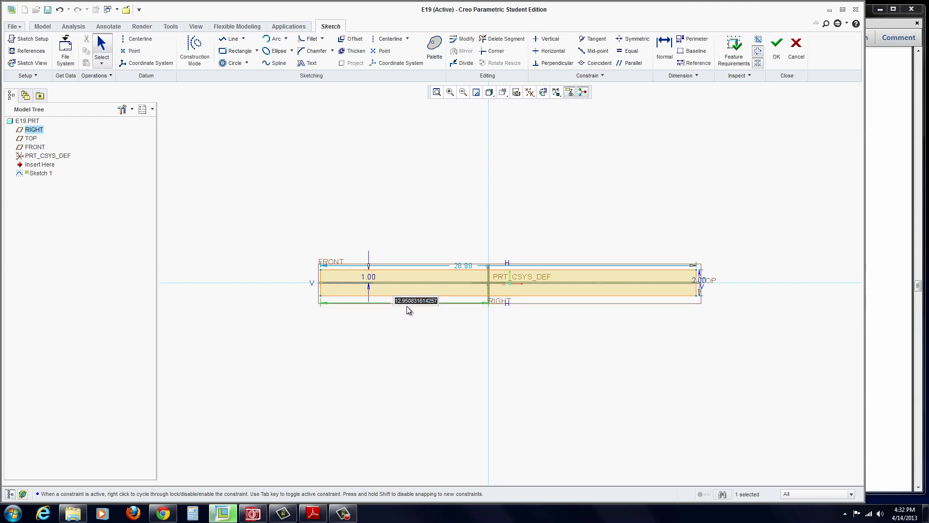
{"action": "type", "text": "2"}
{"action": "key", "text": "Return"}
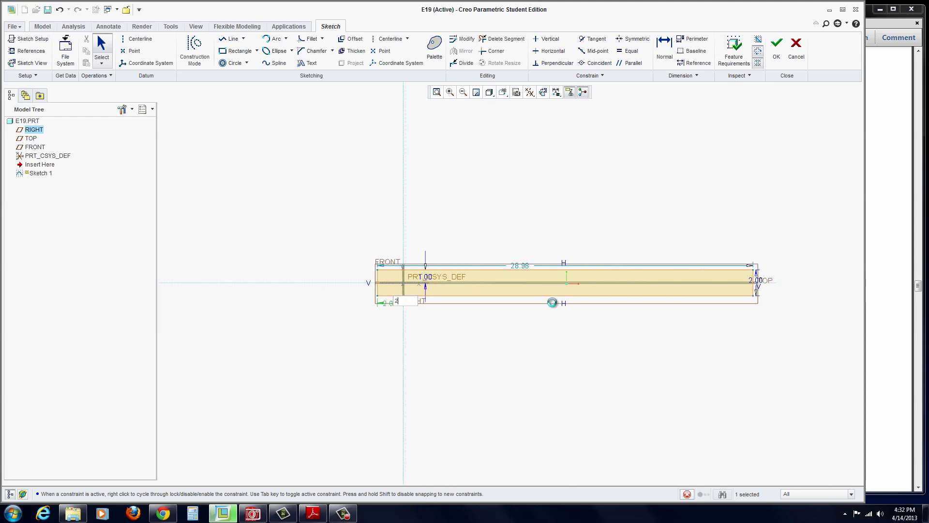
{"action": "double_click", "coordinate": [463, 266]}
{"action": "type", "text": "4"}
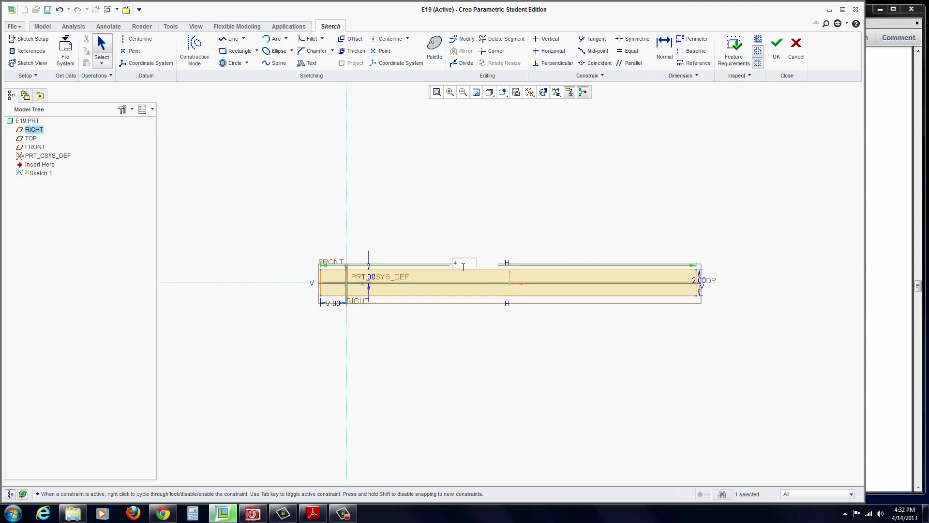
{"action": "key", "text": "Return"}
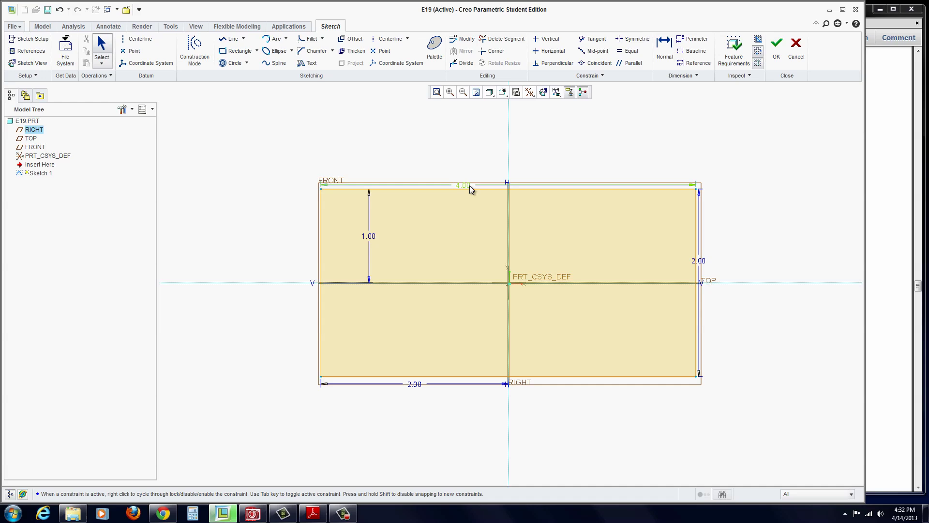
- Add a 2.00 height dimension on the right and spread the dimensions out clearly
{"action": "left_click", "coordinate": [484, 187]}
{"action": "left_click_drag", "start_coordinate": [373, 238], "coordinate": [719, 243]}
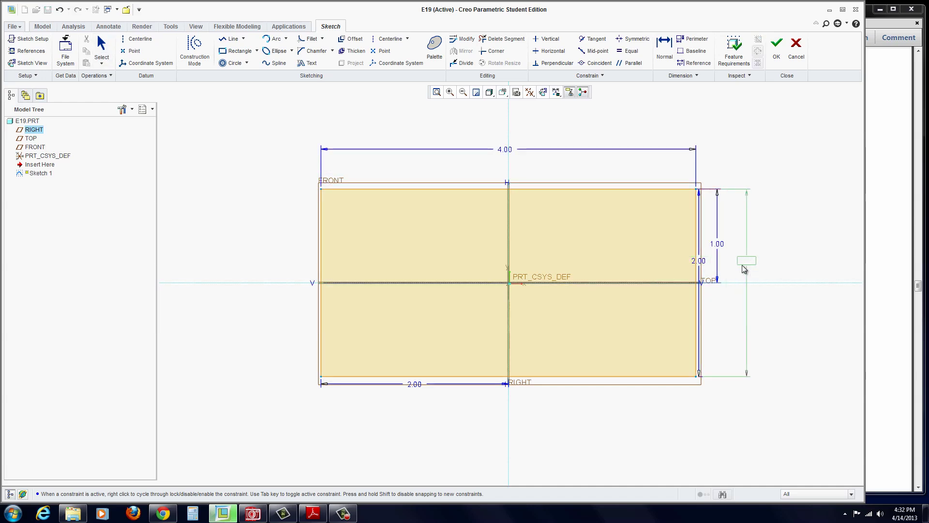
{"action": "middle_click", "coordinate": [745, 264]}
{"action": "left_click_drag", "start_coordinate": [416, 383], "coordinate": [440, 174]}
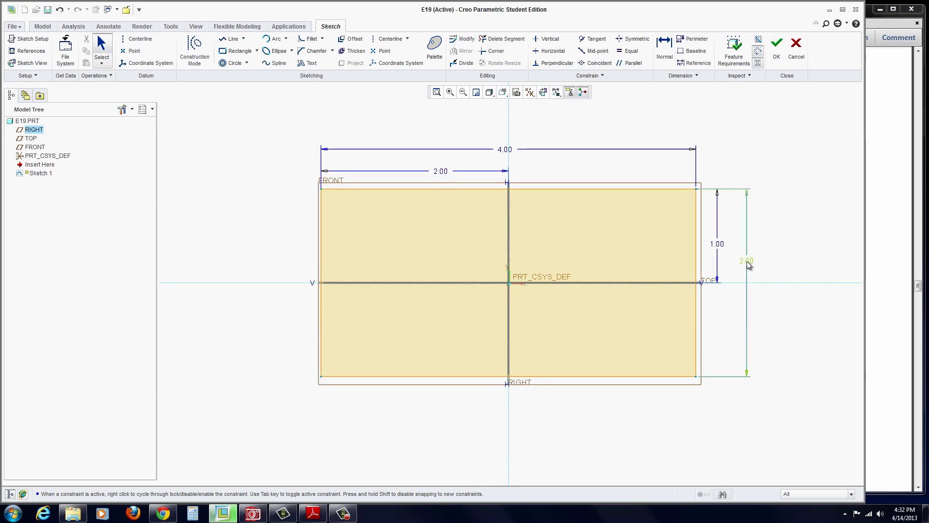
{"action": "left_click_drag", "start_coordinate": [504, 152], "coordinate": [509, 144]}
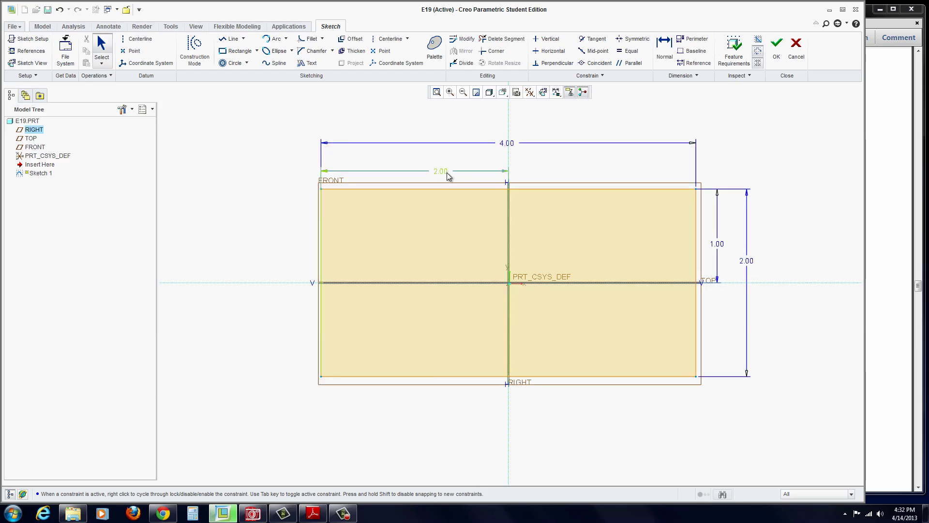
{"action": "left_click_drag", "start_coordinate": [448, 173], "coordinate": [420, 164]}
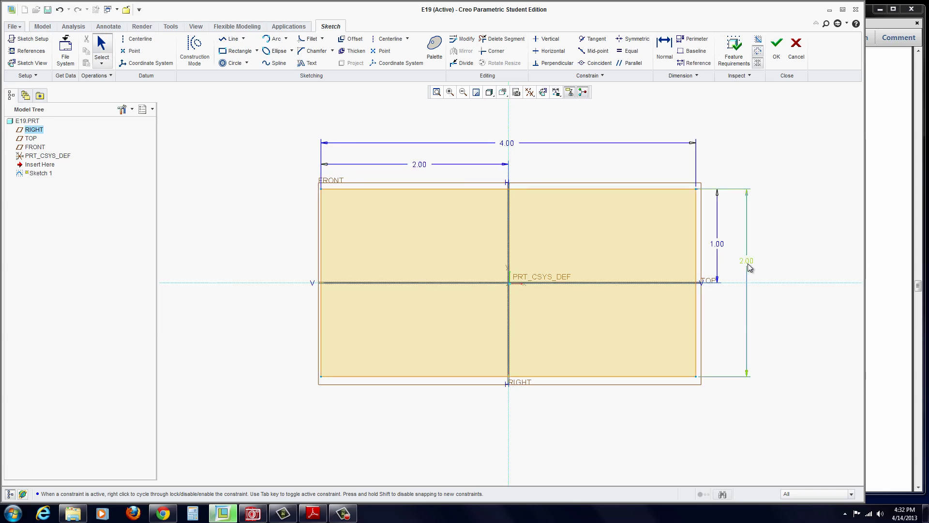
{"action": "left_click_drag", "start_coordinate": [747, 266], "coordinate": [748, 271]}
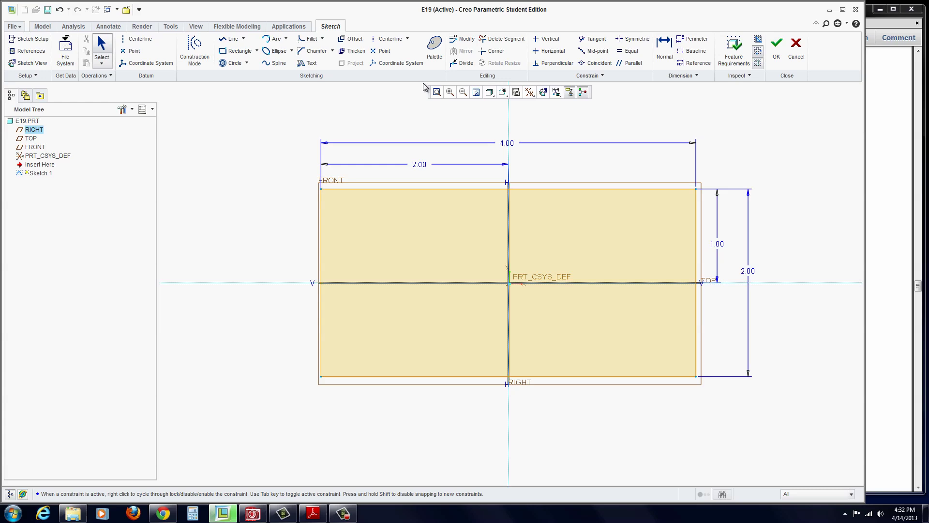
- In the Relations editor, write the relation sd3 = sd1/2
{"action": "left_click", "coordinate": [169, 27]}
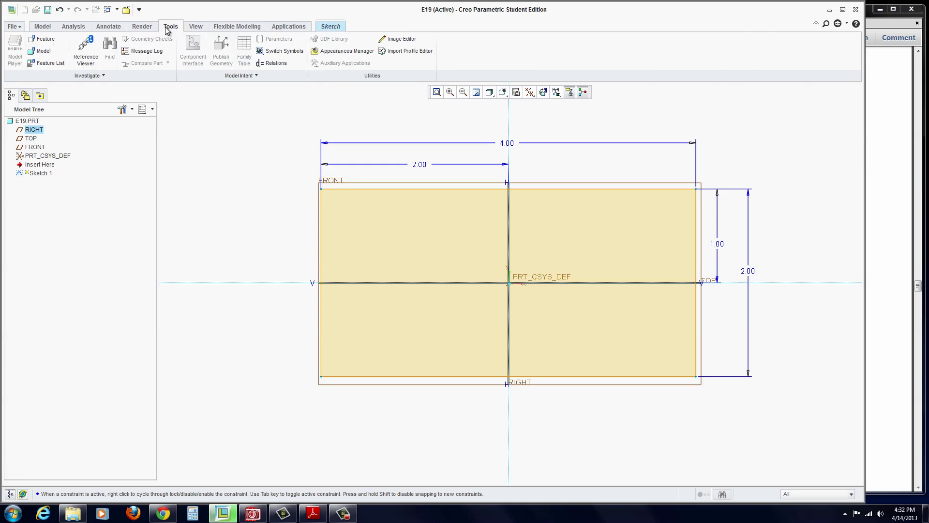
{"action": "left_click", "coordinate": [276, 63]}
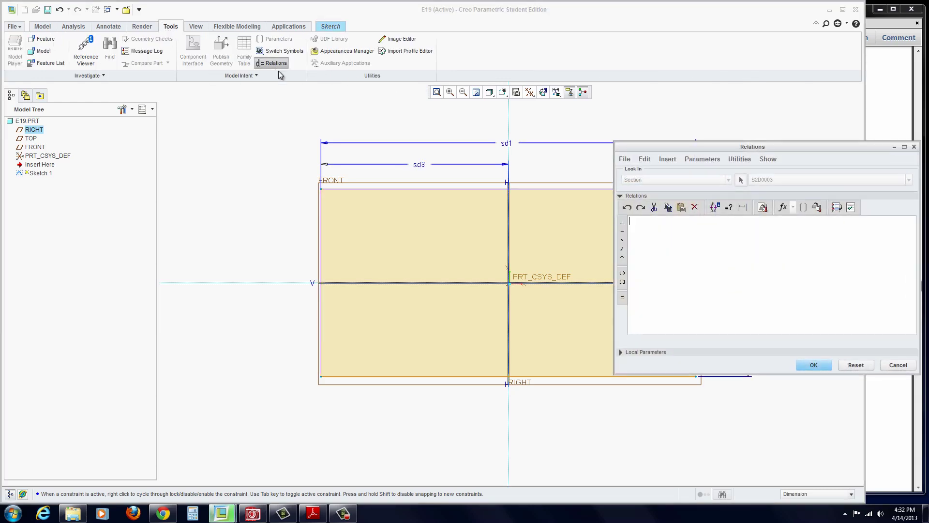
{"action": "mouse_move", "coordinate": [599, 131]}
{"action": "left_mouse_down"}
{"action": "mouse_move", "coordinate": [150, 44]}
{"action": "mouse_move", "coordinate": [157, 49]}
{"action": "left_mouse_up"}
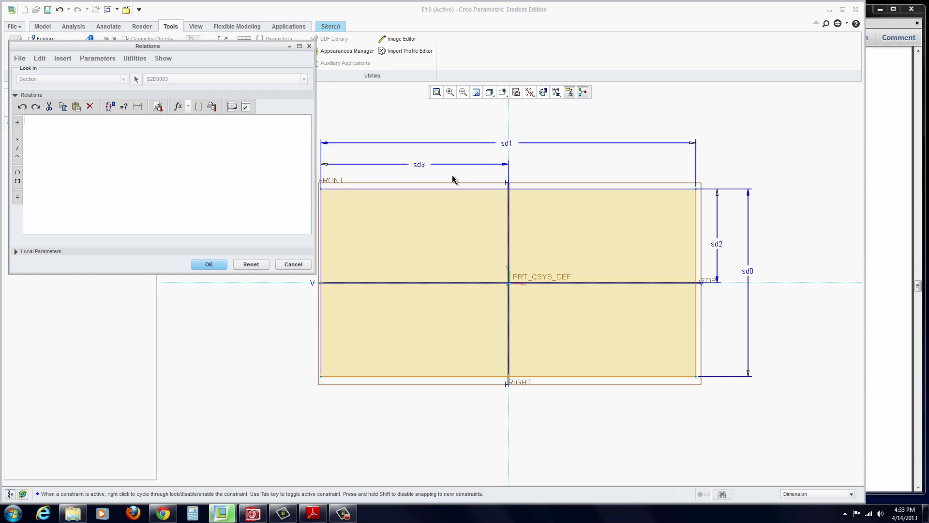
{"action": "left_click", "coordinate": [420, 166]}
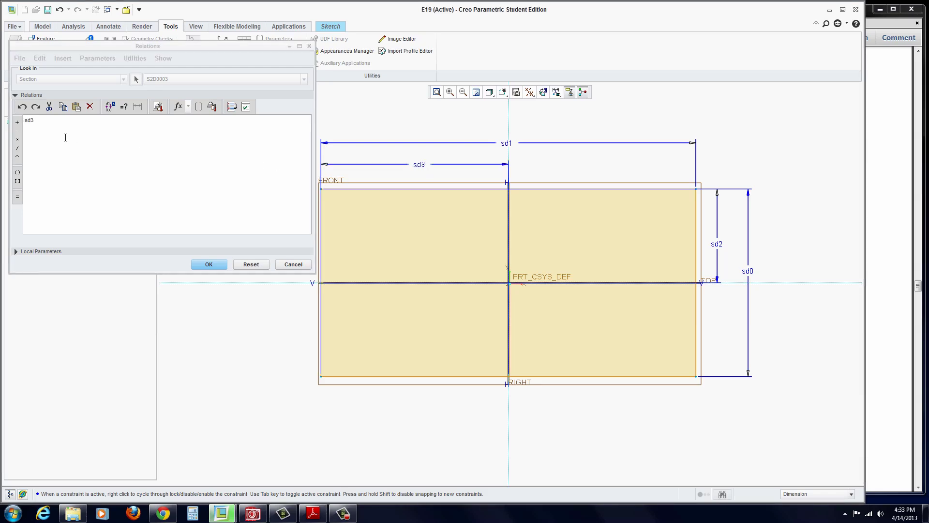
{"action": "left_click", "coordinate": [17, 196]}
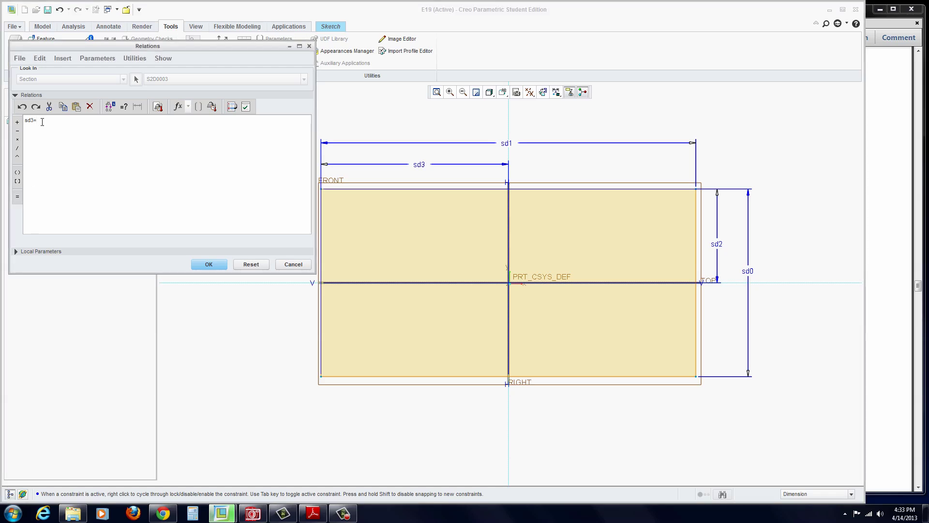
{"action": "left_click", "coordinate": [508, 145]}
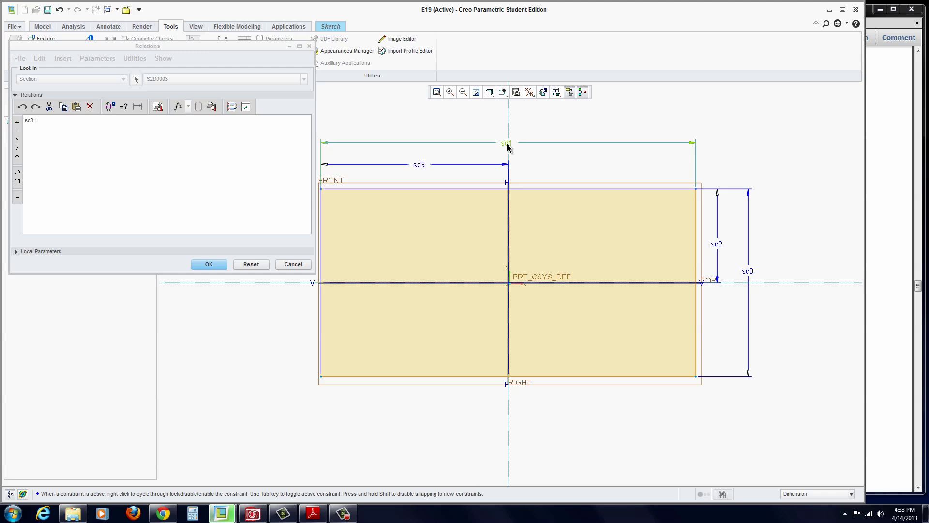
{"action": "left_click", "coordinate": [18, 149]}
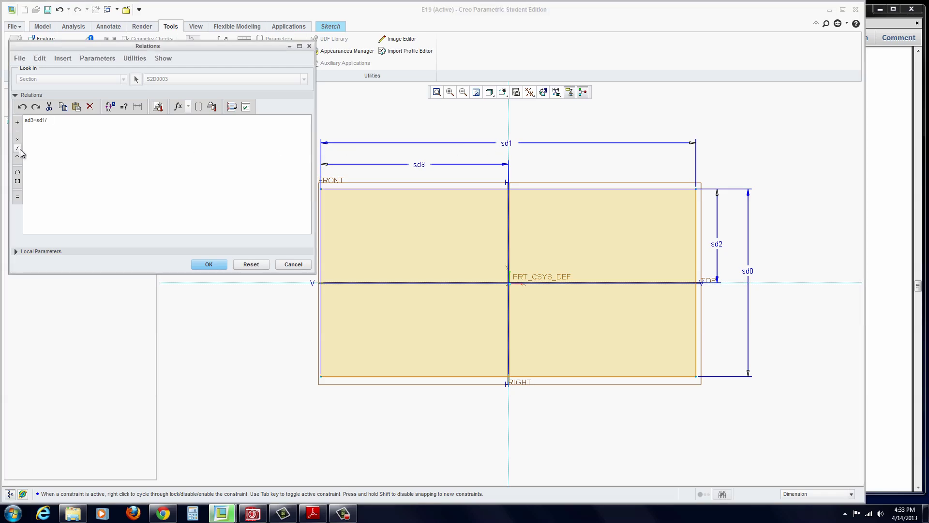
{"action": "type", "text": "2"}
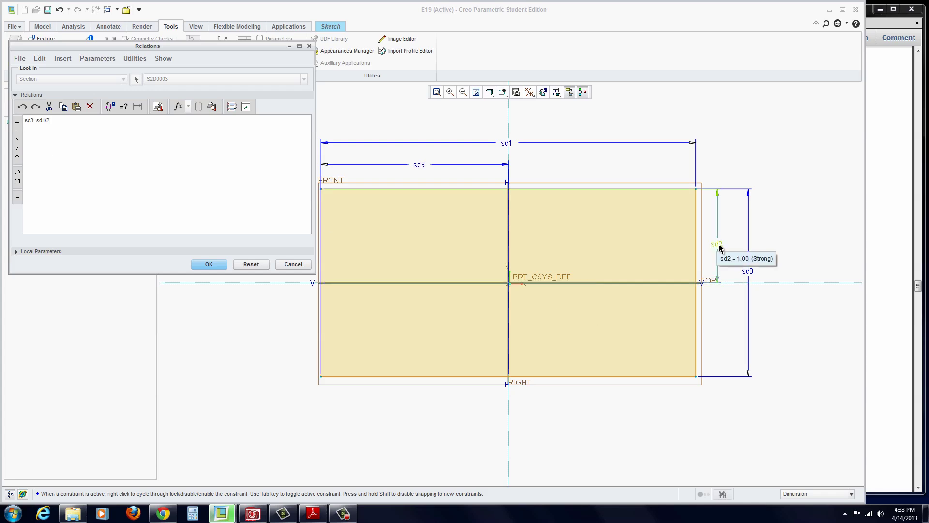
{"action": "key", "text": "Return"}
- Add the relation sd2 = sd0/2 and verify both relations
{"action": "left_click", "coordinate": [718, 245]}
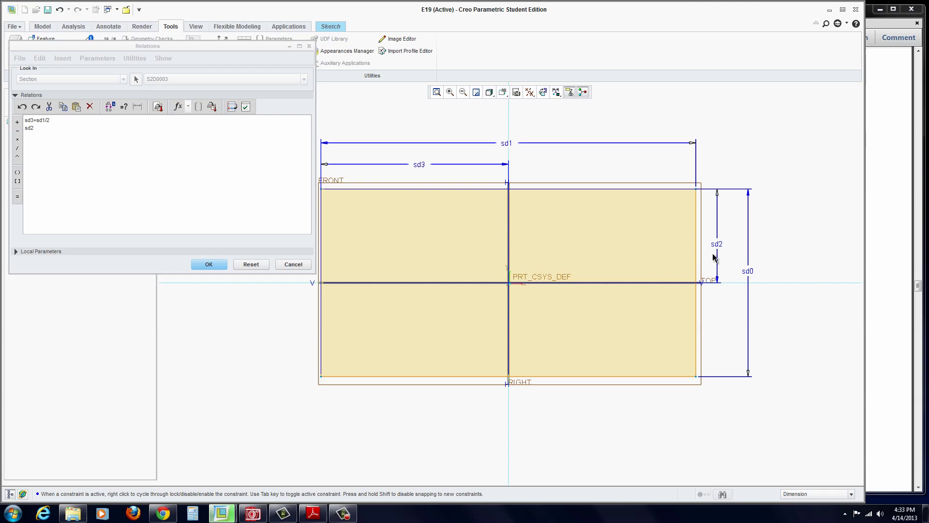
{"action": "left_click", "coordinate": [17, 196]}
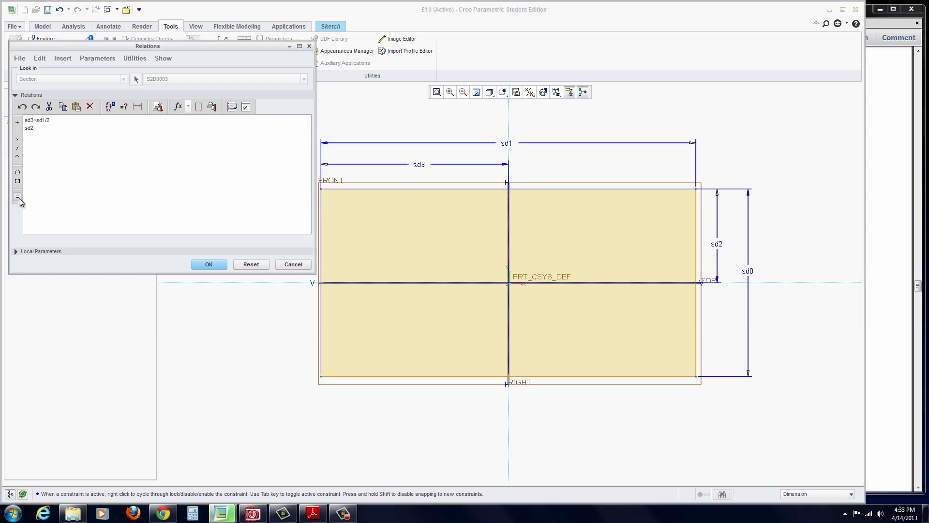
{"action": "left_click", "coordinate": [749, 274]}
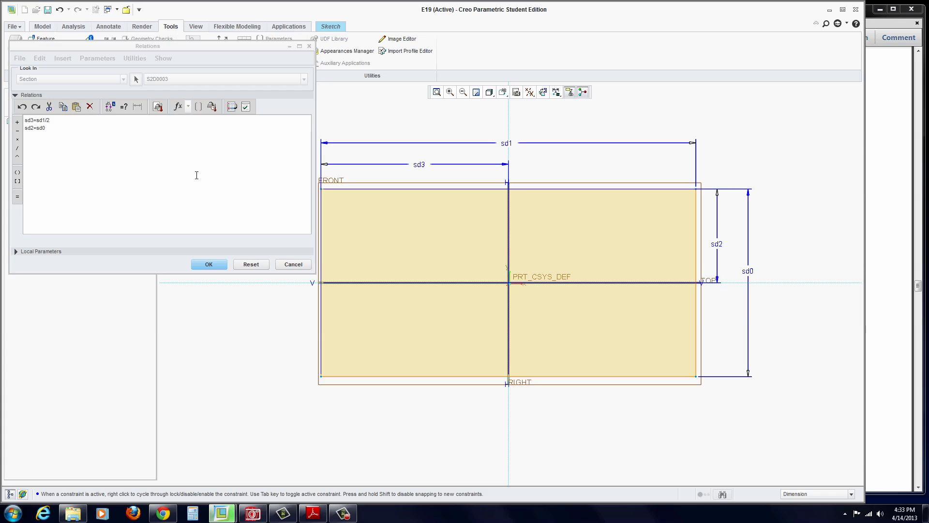
{"action": "left_click", "coordinate": [18, 148]}
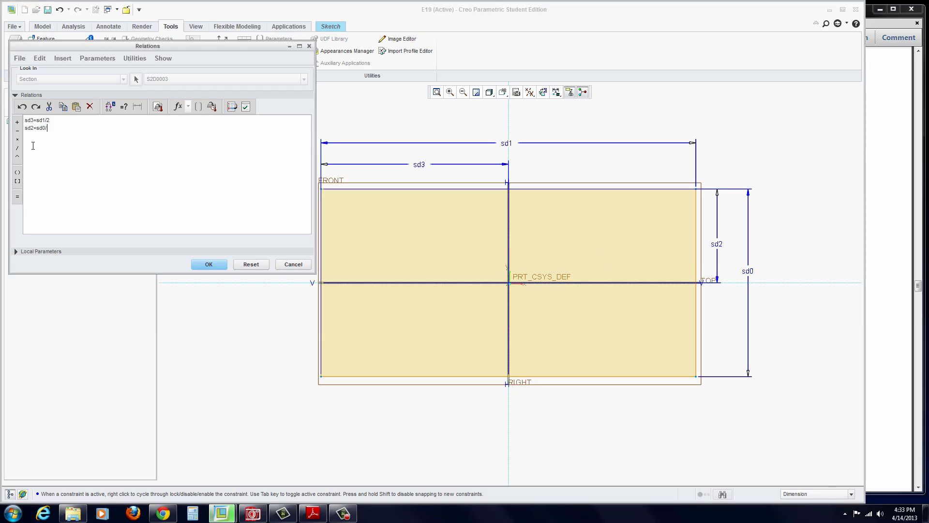
{"action": "type", "text": "2"}
{"action": "left_click", "coordinate": [246, 107]}
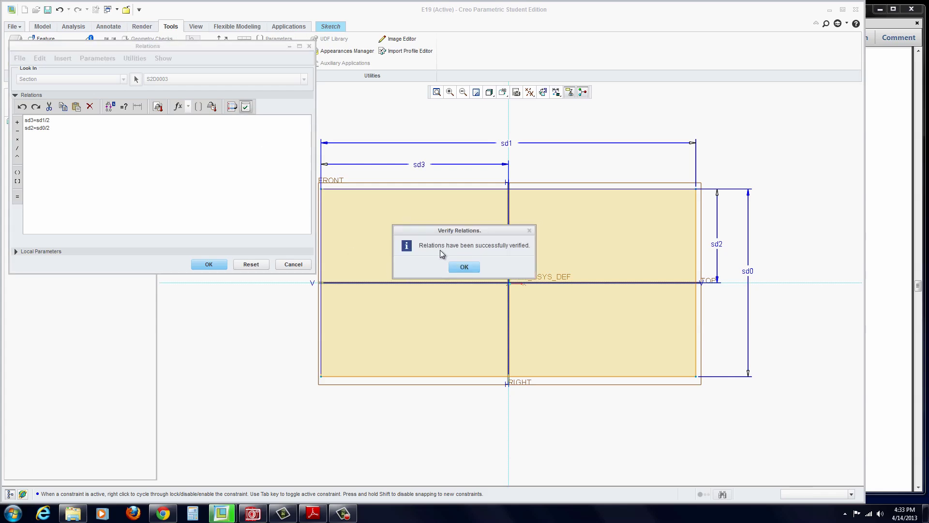
{"action": "left_click", "coordinate": [465, 267]}
- Accept the relations, try a width of 5, then restore the width to 4
{"action": "left_click", "coordinate": [209, 264]}
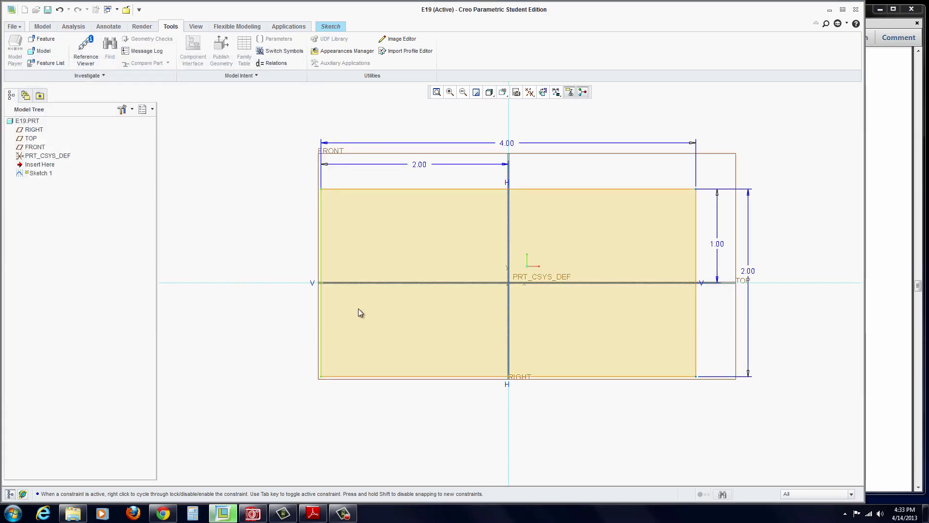
{"action": "double_click", "coordinate": [510, 148]}
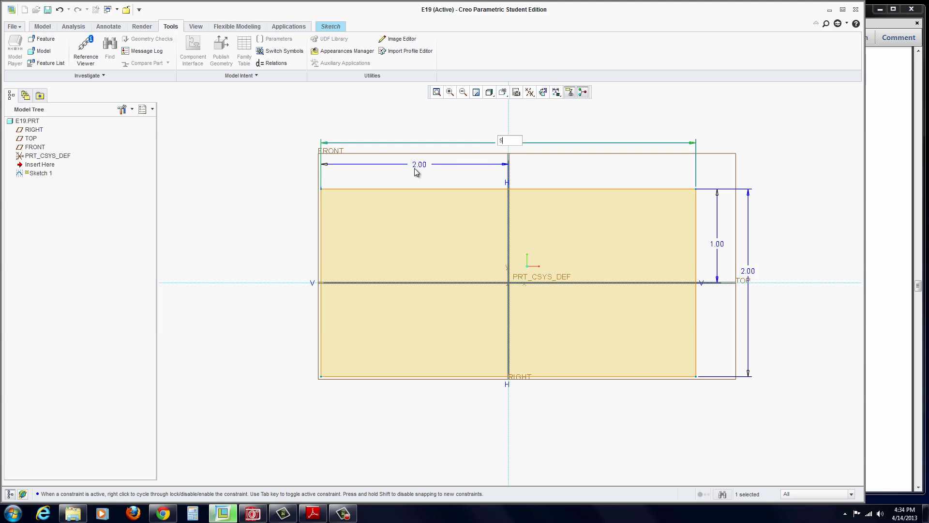
{"action": "key", "text": "Return"}
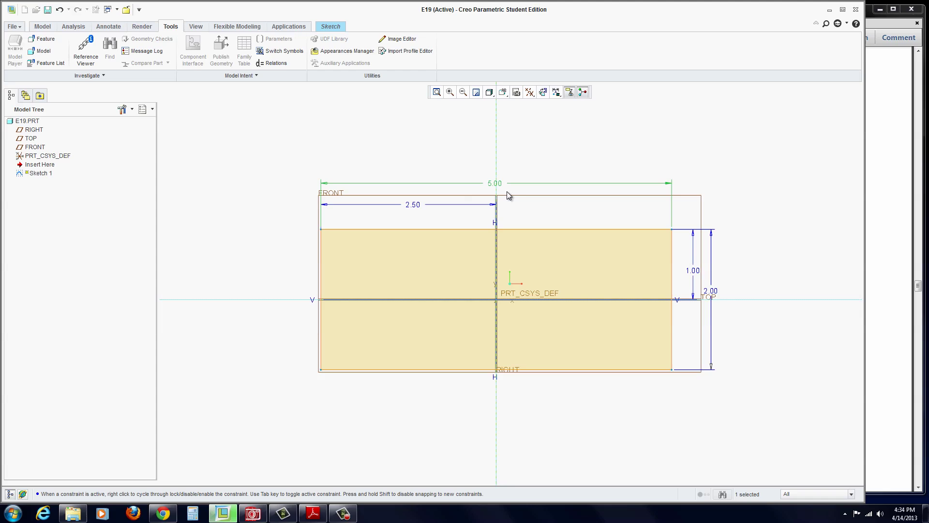
{"action": "double_click", "coordinate": [496, 183]}
{"action": "type", "text": "4"}
{"action": "key", "text": "Return"}
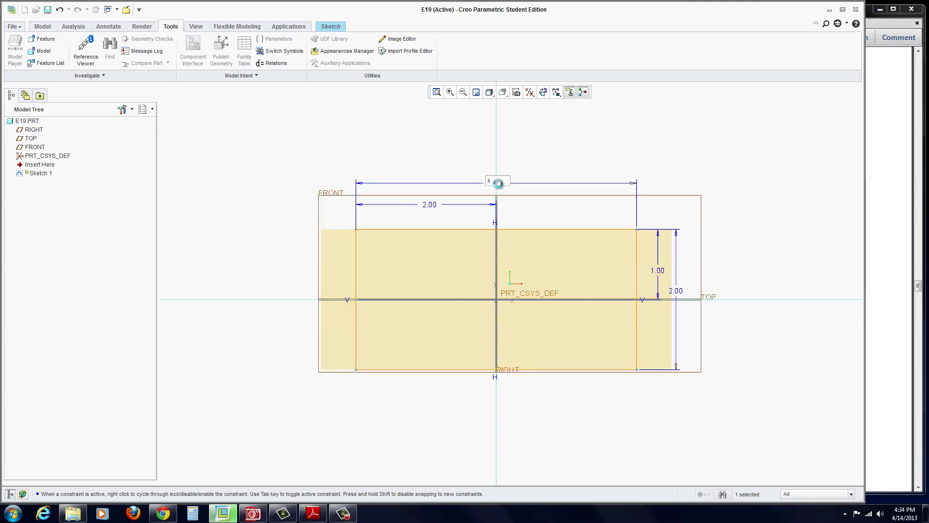
- Try a height of 3, restore it to 2, and finish Sketch 1
{"action": "double_click", "coordinate": [711, 289]}
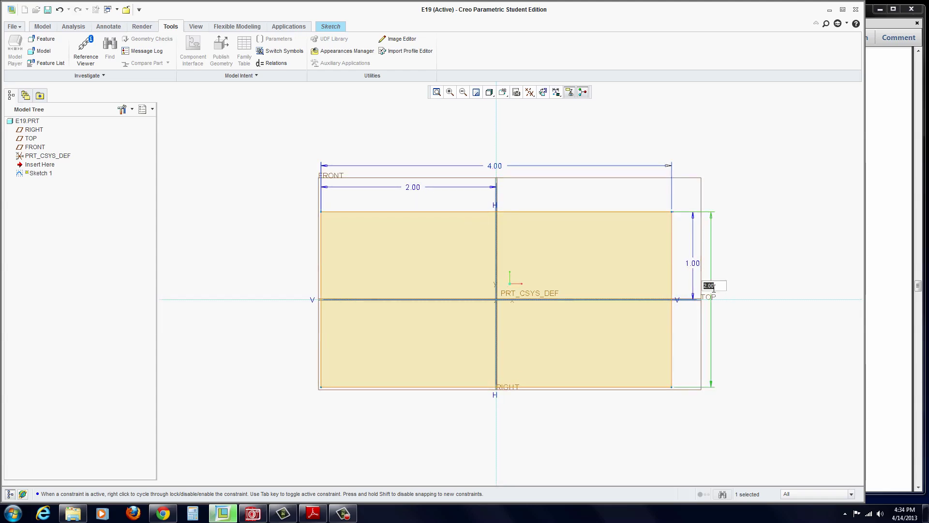
{"action": "type", "text": "3"}
{"action": "key", "text": "Return"}
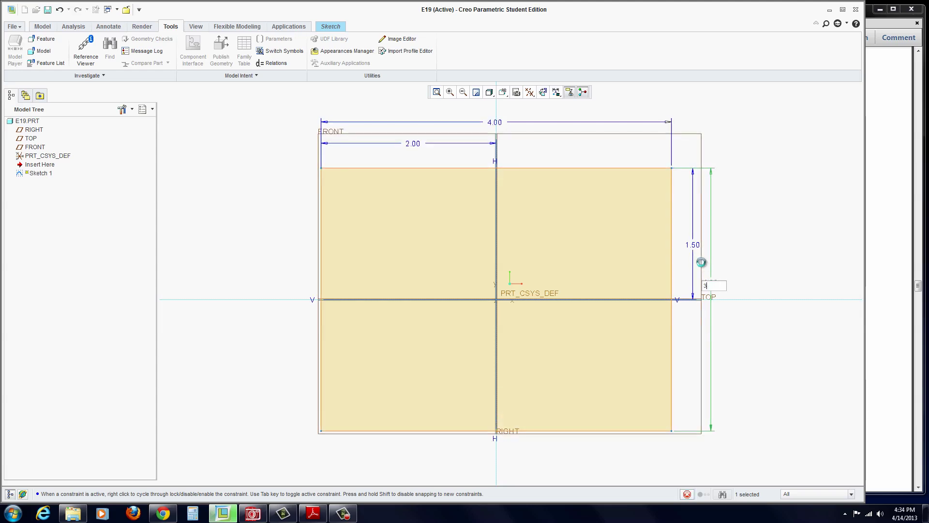
{"action": "double_click", "coordinate": [717, 285]}
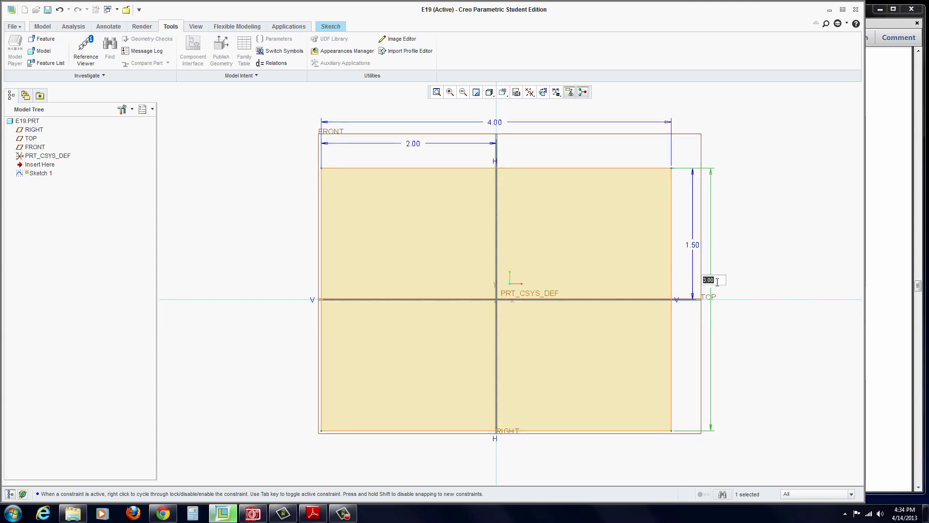
{"action": "type", "text": "2"}
{"action": "key", "text": "Return"}
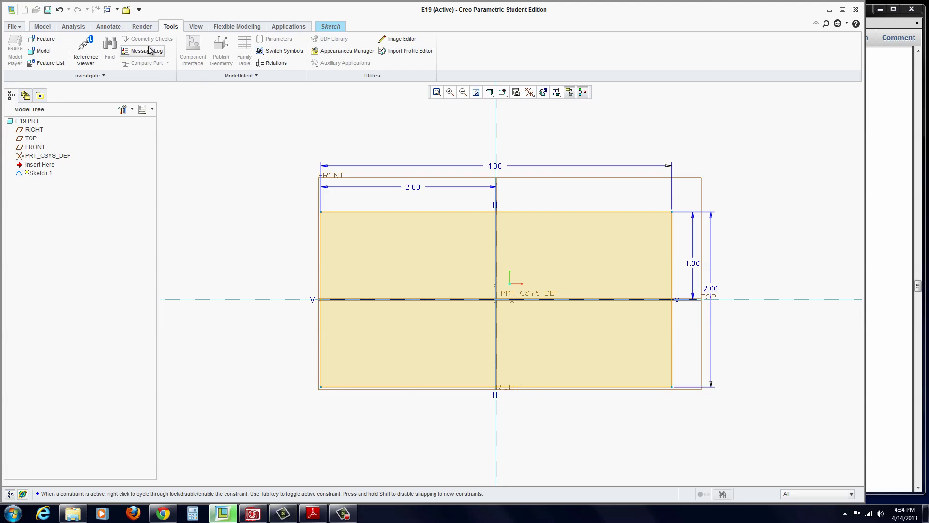
{"action": "left_click", "coordinate": [331, 26]}
{"action": "left_click", "coordinate": [771, 62]}
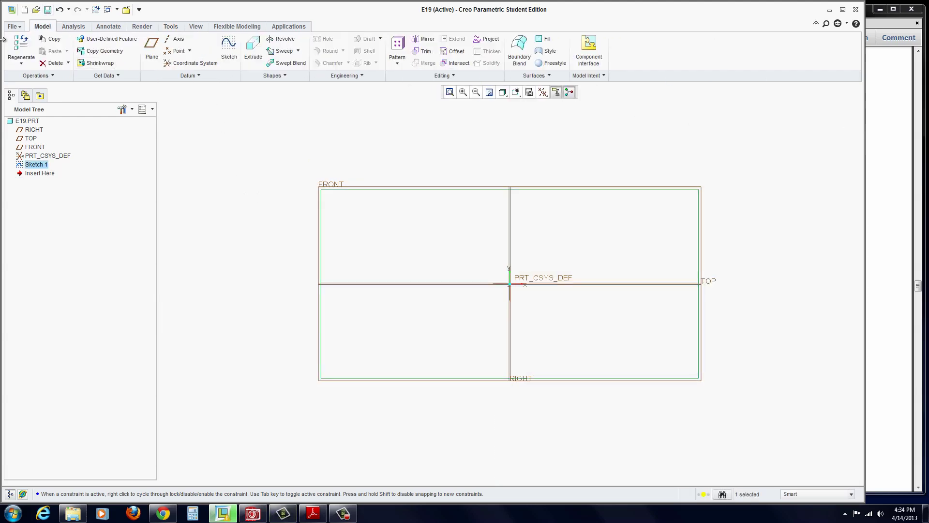
{"action": "left_click", "coordinate": [253, 49]}
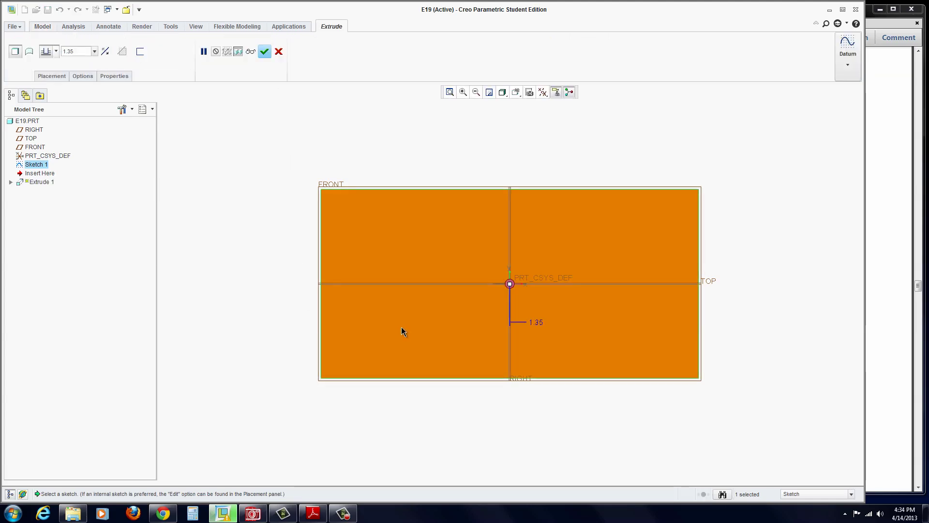
- Check the PDF guide, then set the extrusion depth to 1.5
{"action": "left_click", "coordinate": [313, 513]}
{"action": "scroll", "coordinate": [596, 332], "scroll_direction": "down", "scroll_amount": 8}
{"action": "scroll", "coordinate": [596, 332], "scroll_direction": "down", "scroll_amount": 7}
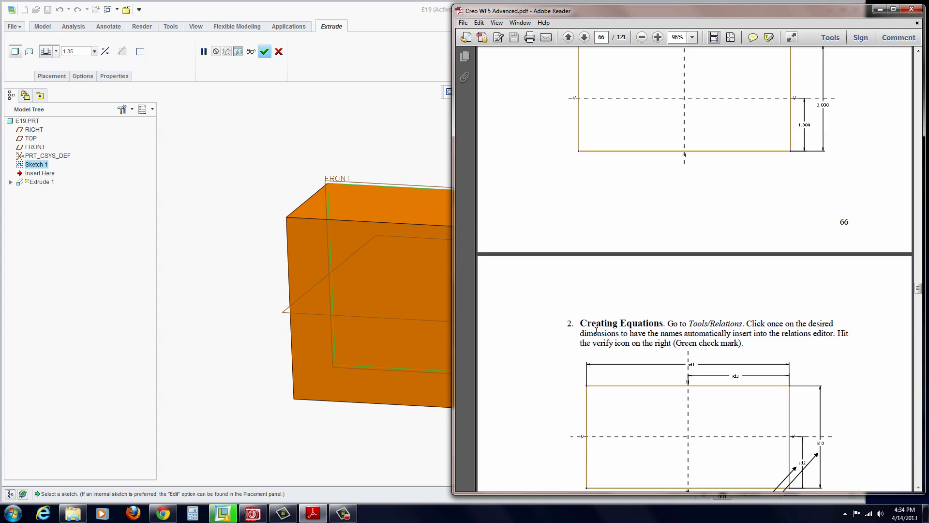
{"action": "scroll", "coordinate": [597, 329], "scroll_direction": "down", "scroll_amount": 15}
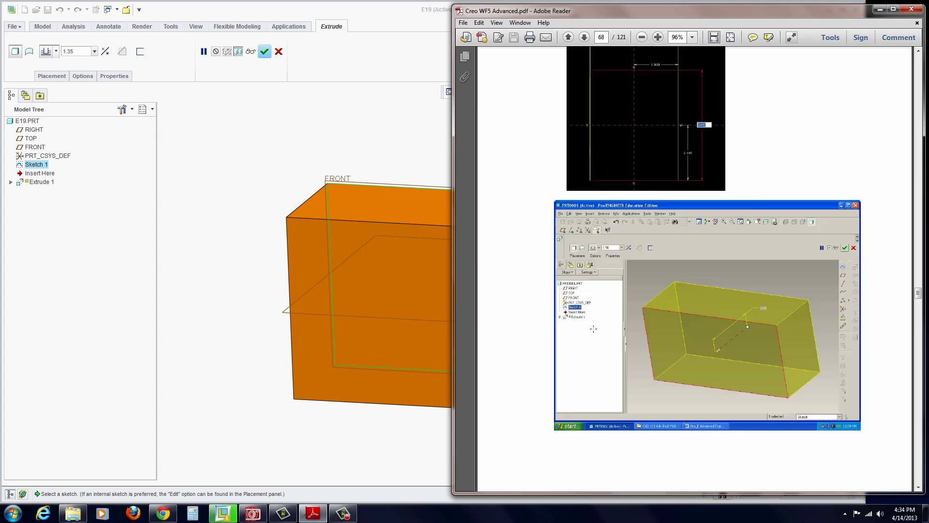
{"action": "left_click", "coordinate": [76, 52]}
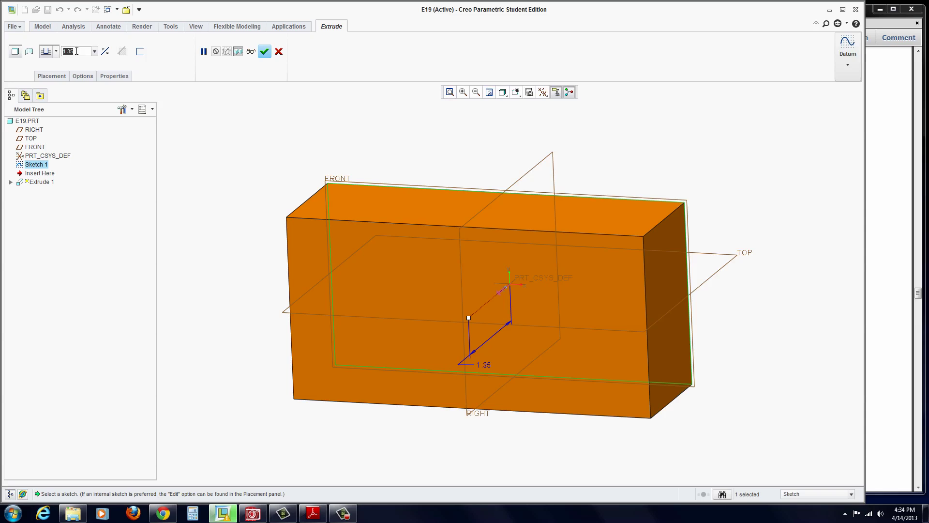
{"action": "type", "text": "1.5"}
{"action": "key", "text": "Return"}
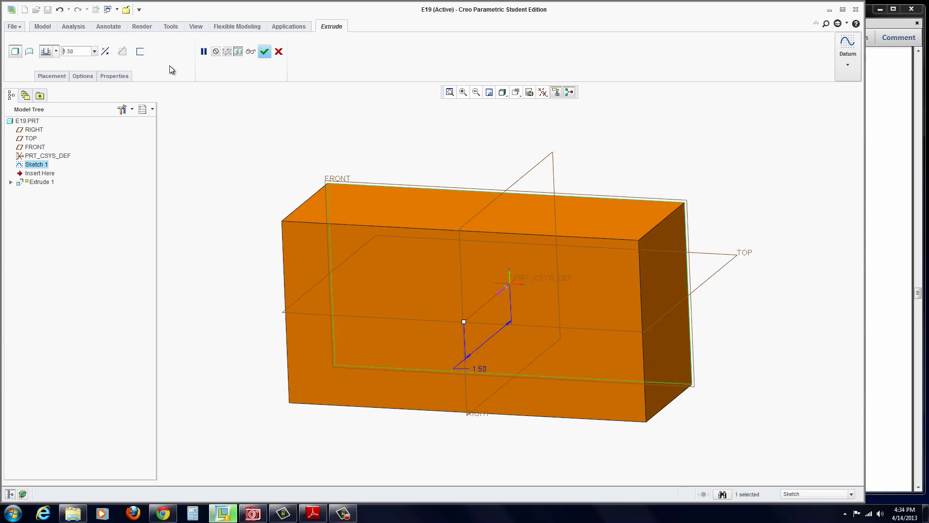
- Complete the extruded block and hide all datum planes, axes and coordinate systems
{"action": "left_click", "coordinate": [264, 52]}
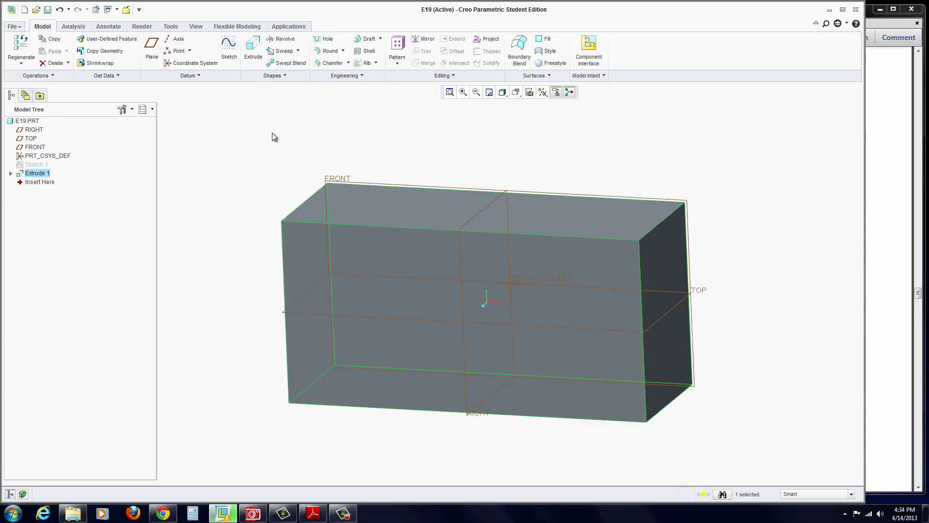
{"action": "left_click", "coordinate": [256, 160]}
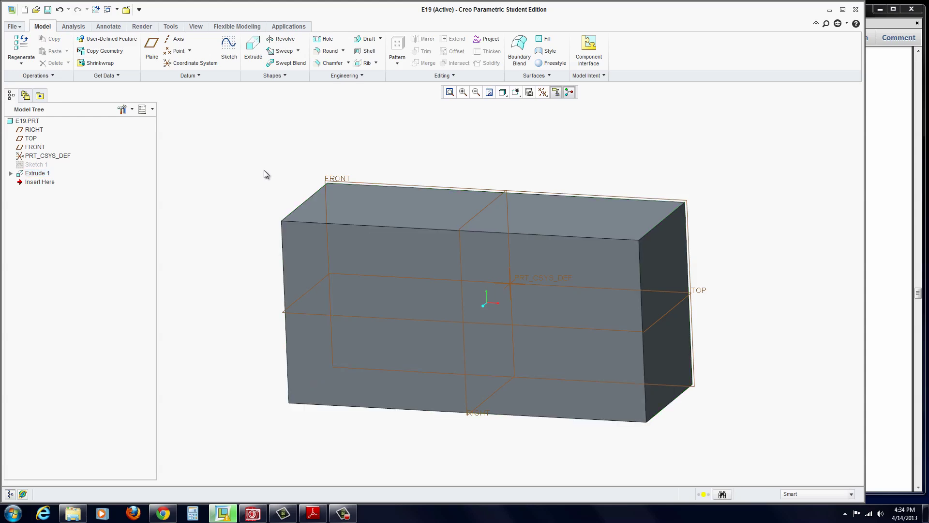
{"action": "left_click", "coordinate": [543, 93]}
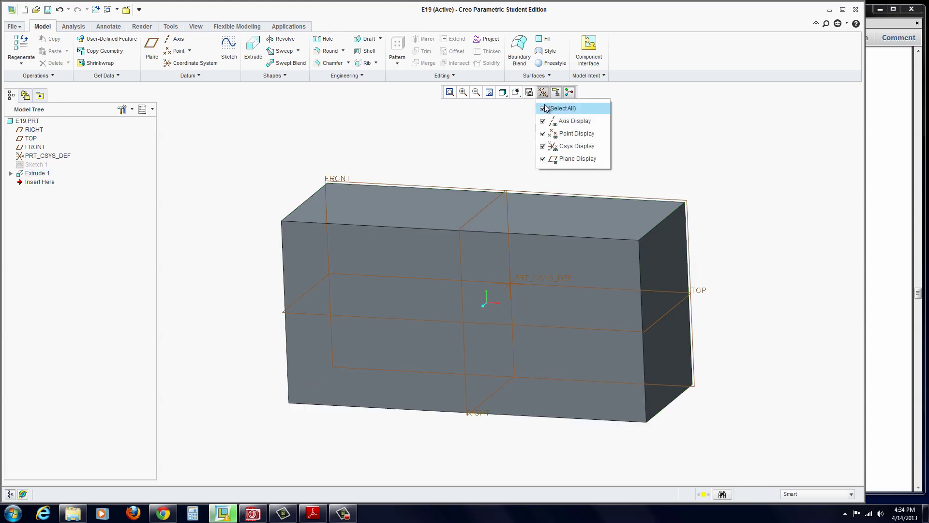
{"action": "left_click", "coordinate": [543, 109]}
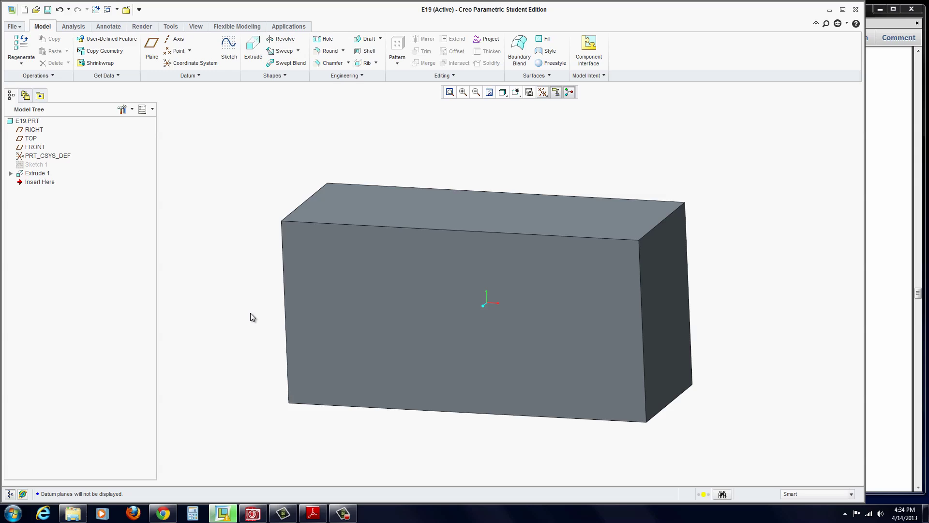
- Turn off the spin centre, orbit to show the top face, and read the PDF guide
{"action": "middle_click_drag", "start_coordinate": [258, 299], "coordinate": [240, 284]}
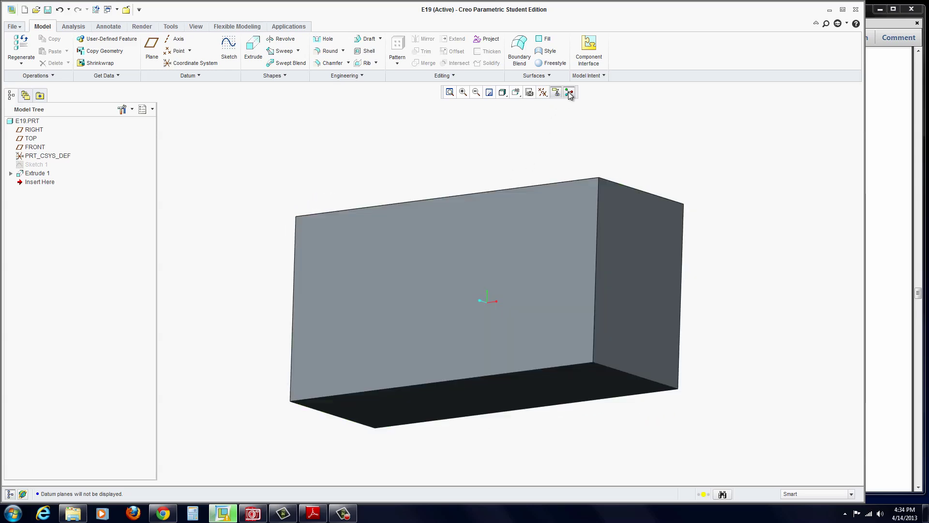
{"action": "left_click", "coordinate": [569, 93]}
{"action": "middle_click_drag", "start_coordinate": [497, 174], "coordinate": [364, 219]}
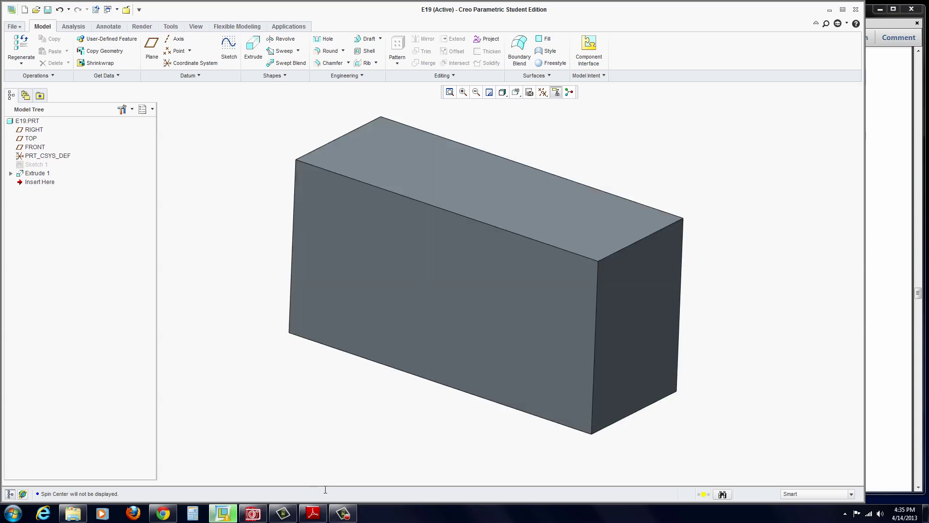
{"action": "left_click", "coordinate": [313, 515]}
{"action": "scroll", "coordinate": [680, 312], "scroll_direction": "down", "scroll_amount": 10}
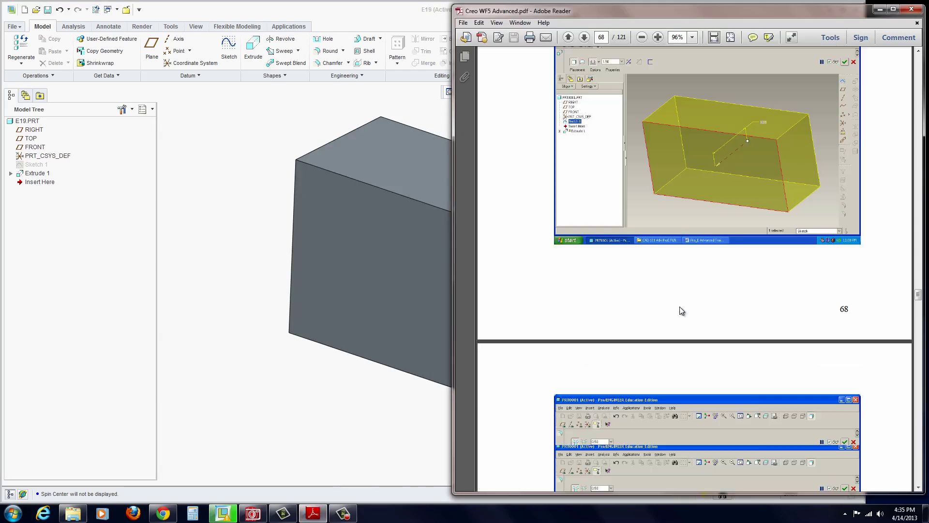
{"action": "scroll", "coordinate": [675, 306], "scroll_direction": "down", "scroll_amount": 1}
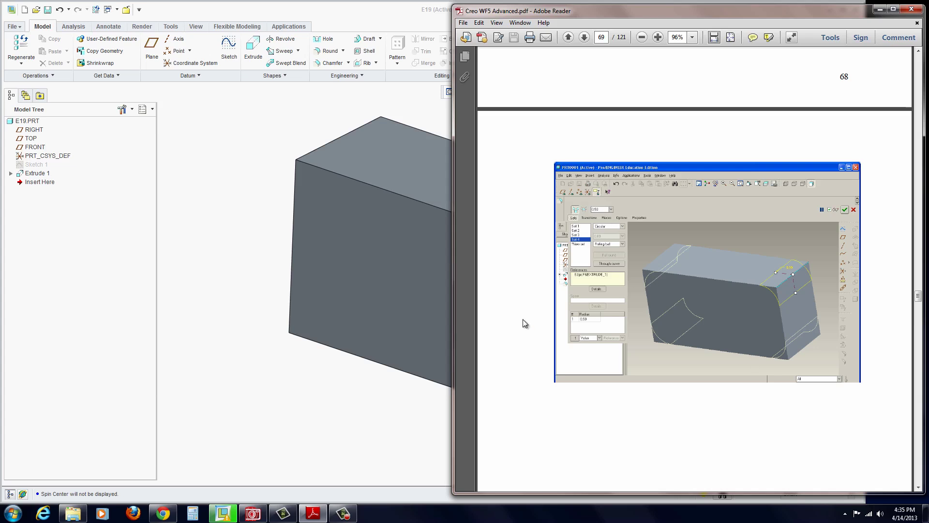
- Round the block's four end edges with a 0.50 radius as Round 1
{"action": "left_click", "coordinate": [318, 52]}
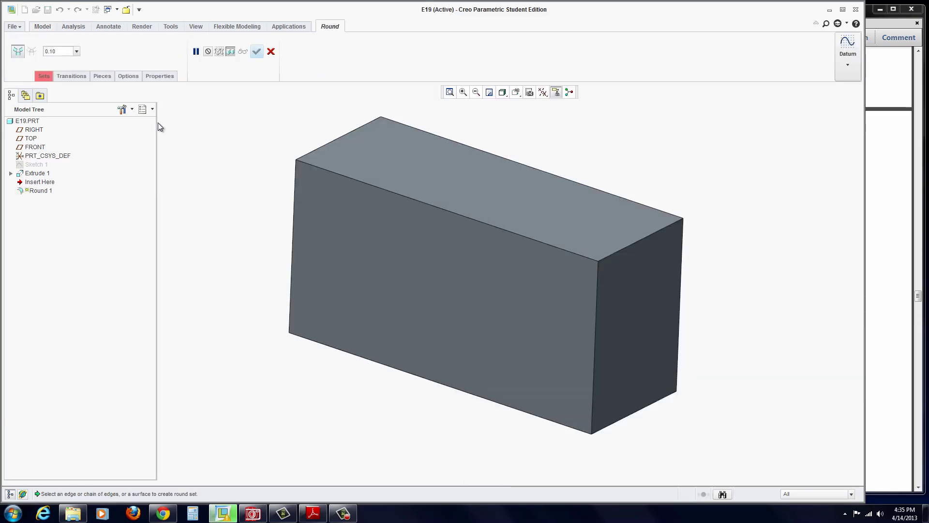
{"action": "type", "text": "0.50"}
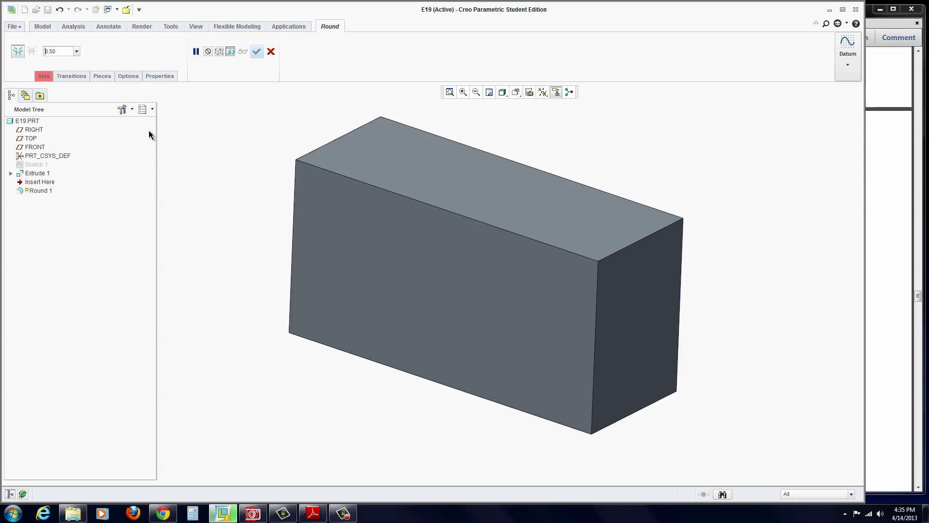
{"action": "left_click", "coordinate": [634, 248]}
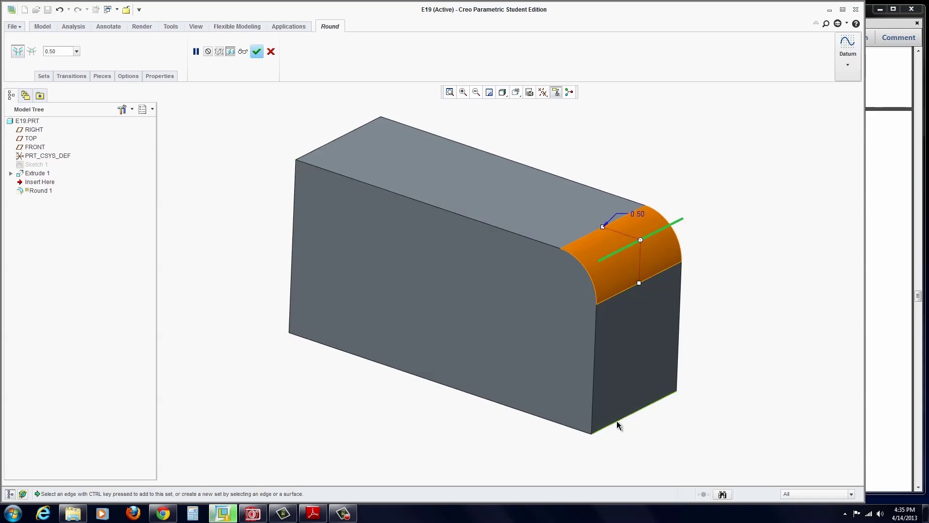
{"action": "left_click", "coordinate": [616, 420], "text": "ctrl"}
{"action": "left_click", "coordinate": [311, 322], "text": "ctrl"}
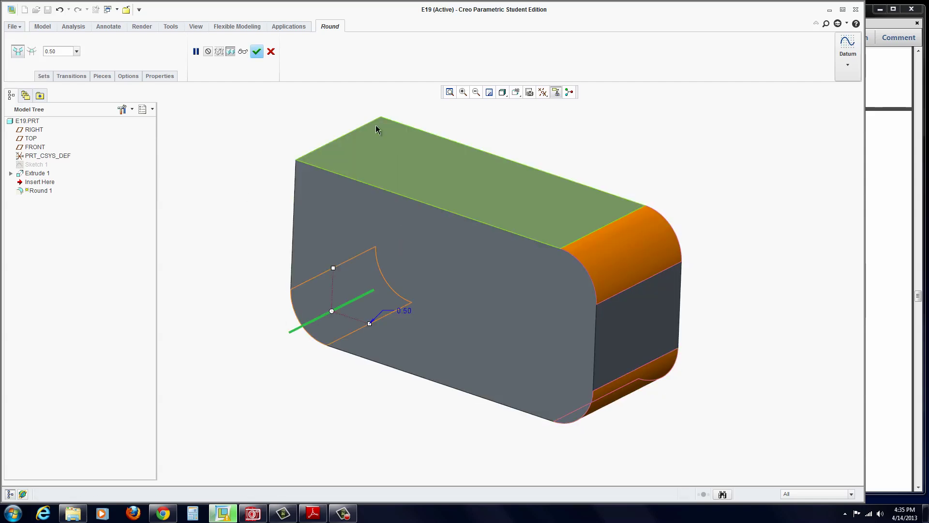
{"action": "left_click", "coordinate": [352, 135], "text": "ctrl"}
{"action": "left_click", "coordinate": [257, 51]}
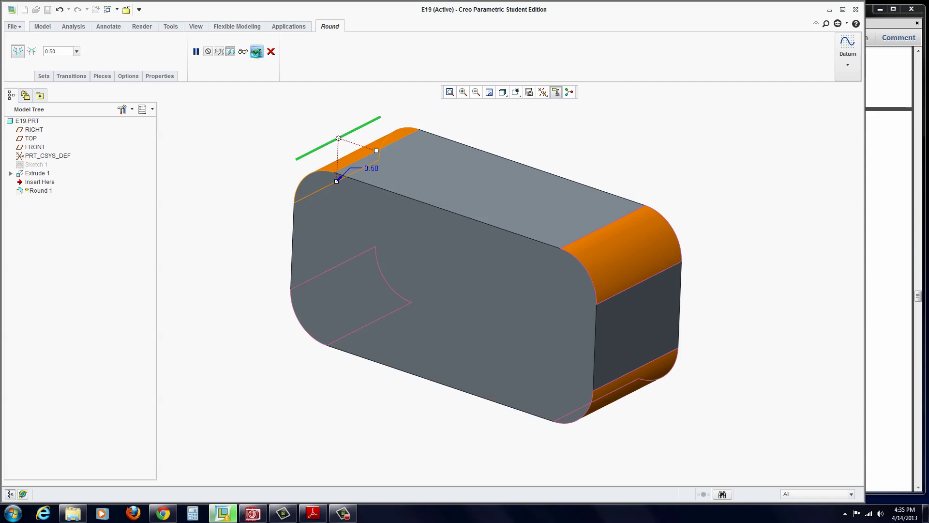
- Orbit the block to another side and select the whole part
{"action": "middle_click_drag", "start_coordinate": [278, 265], "coordinate": [329, 278]}
{"action": "left_click", "coordinate": [349, 305]}
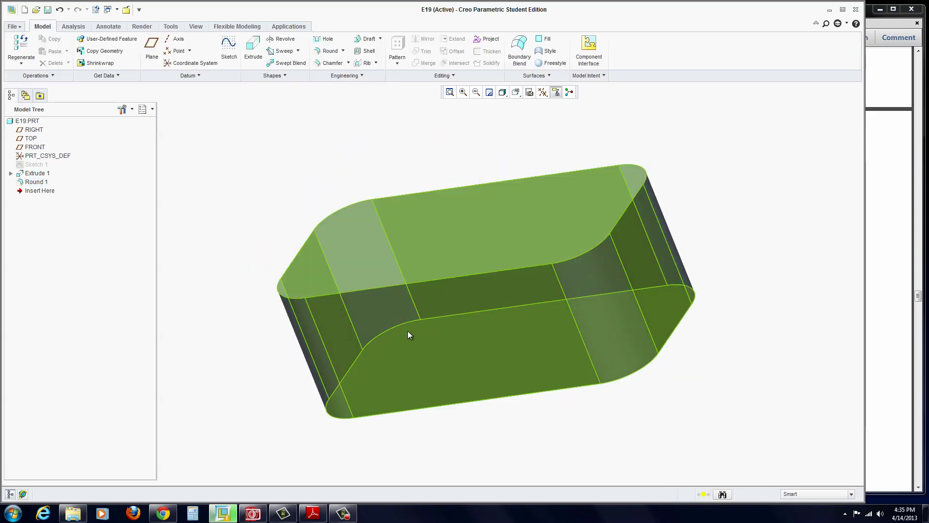
{"action": "left_click", "coordinate": [304, 187]}
{"action": "left_click", "coordinate": [348, 312]}
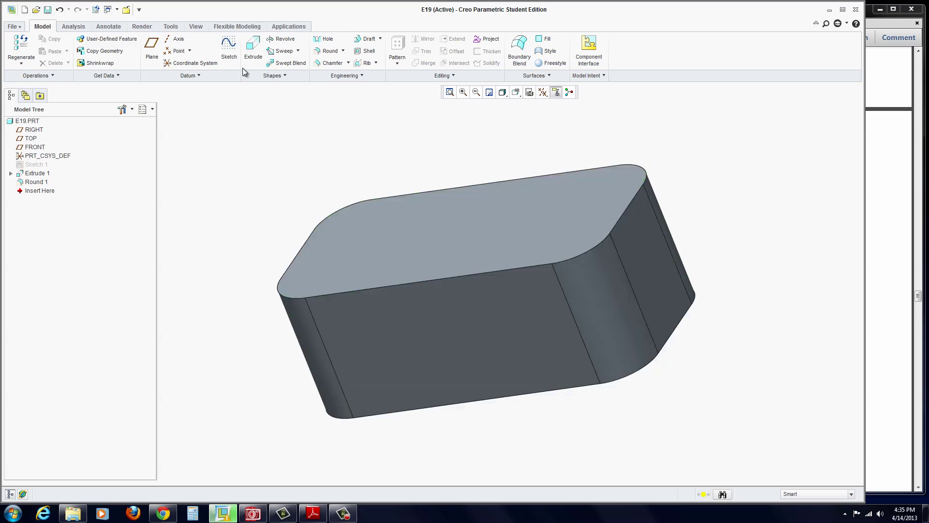
- Start Sketch 2 on the block's long side face, referencing the round's tangent edge
{"action": "left_click", "coordinate": [229, 49]}
{"action": "left_click", "coordinate": [359, 354]}
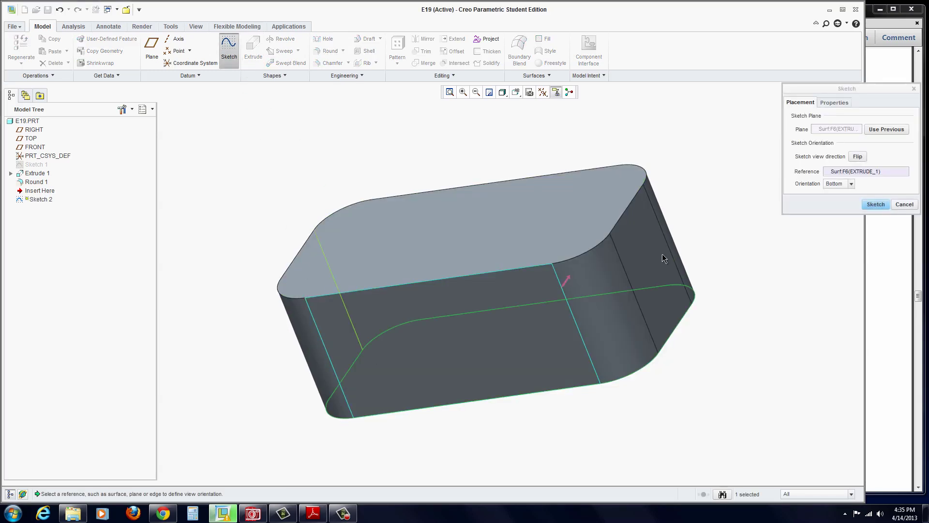
{"action": "left_click_drag", "start_coordinate": [856, 88], "coordinate": [746, 77]}
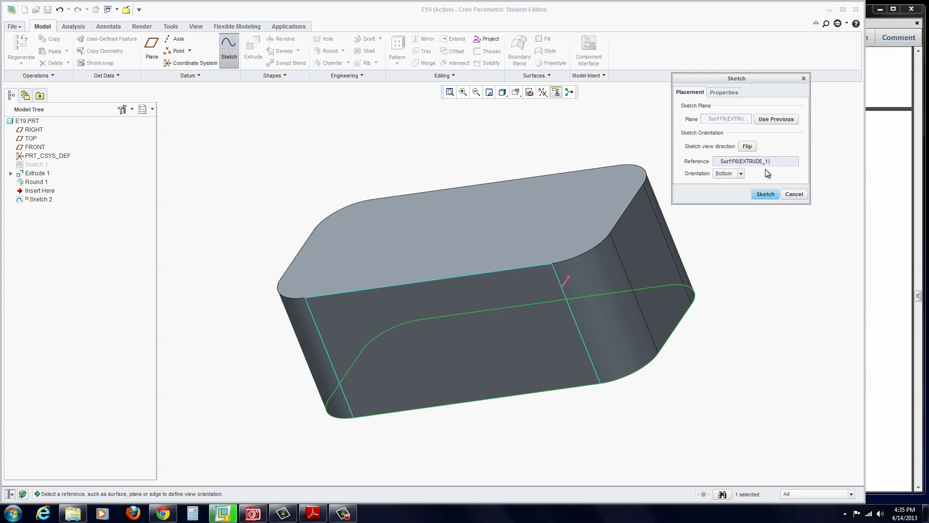
{"action": "left_click", "coordinate": [765, 193]}
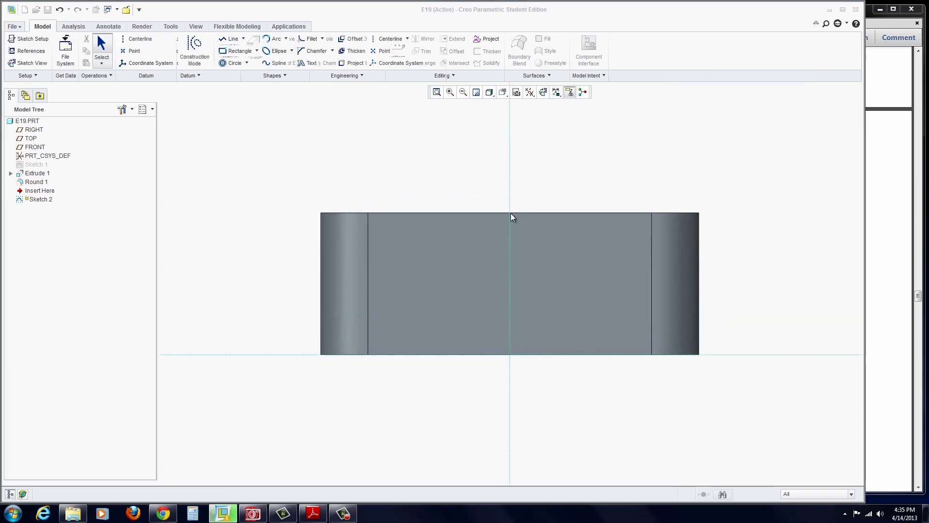
{"action": "left_click", "coordinate": [229, 39]}
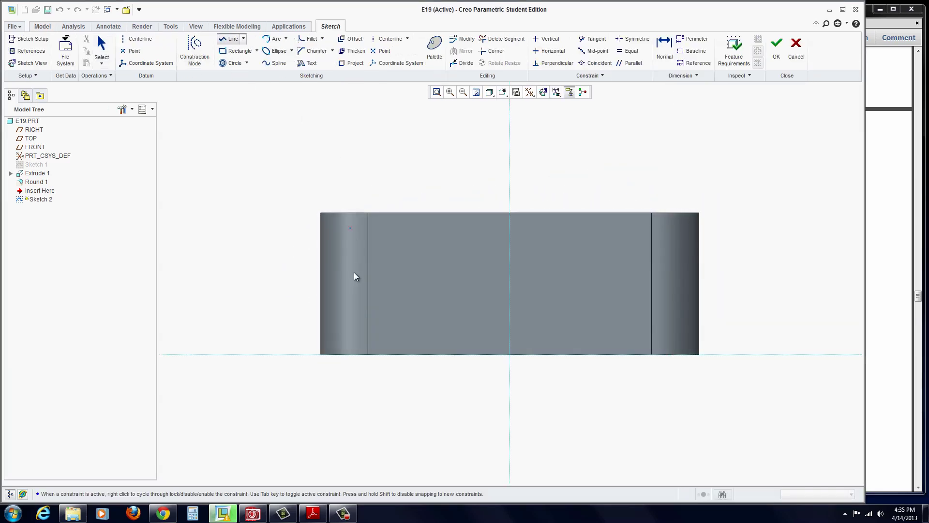
{"action": "left_click", "coordinate": [368, 354]}
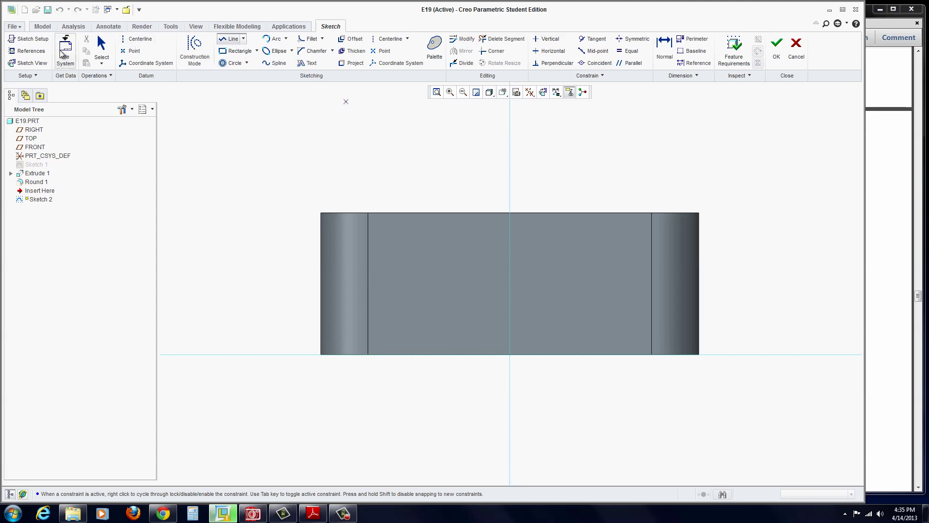
{"action": "left_click", "coordinate": [24, 53]}
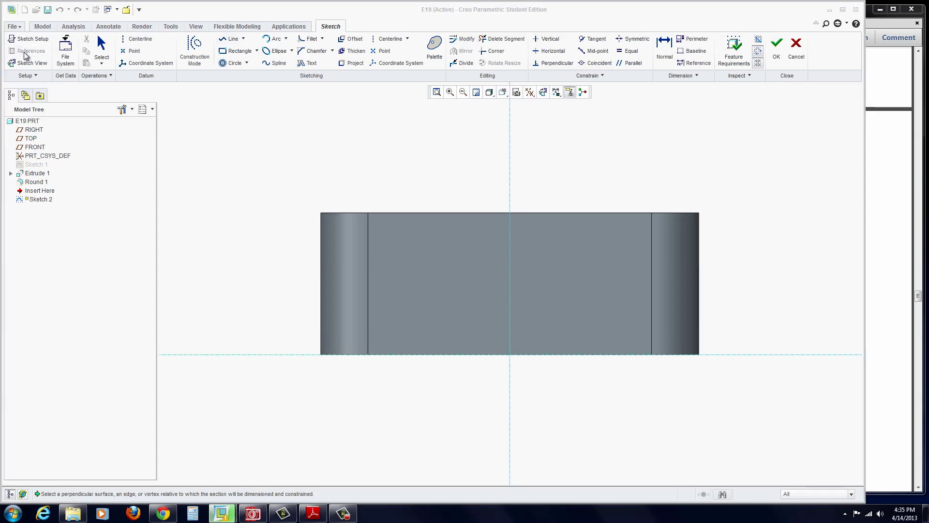
{"action": "left_click", "coordinate": [368, 315]}
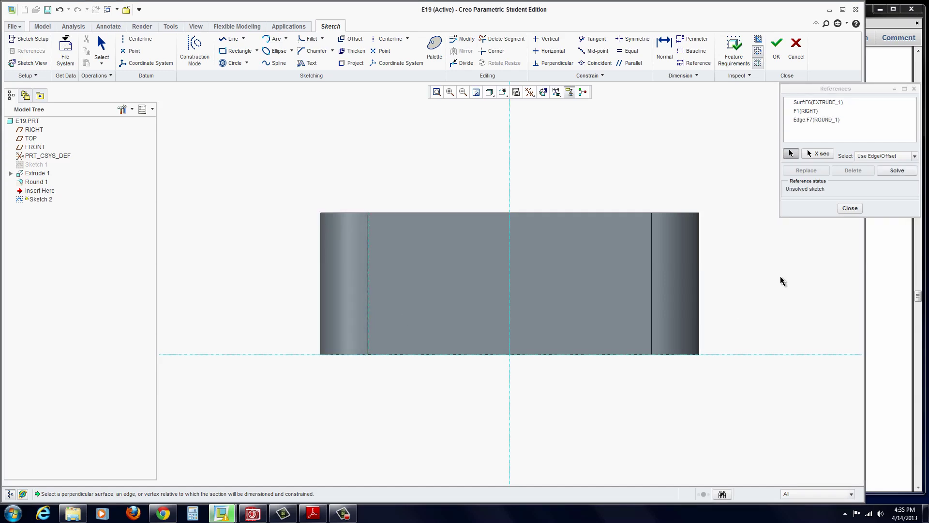
- Draw a narrow closed four-line profile starting from the tangent edge baseline
{"action": "left_click", "coordinate": [850, 208]}
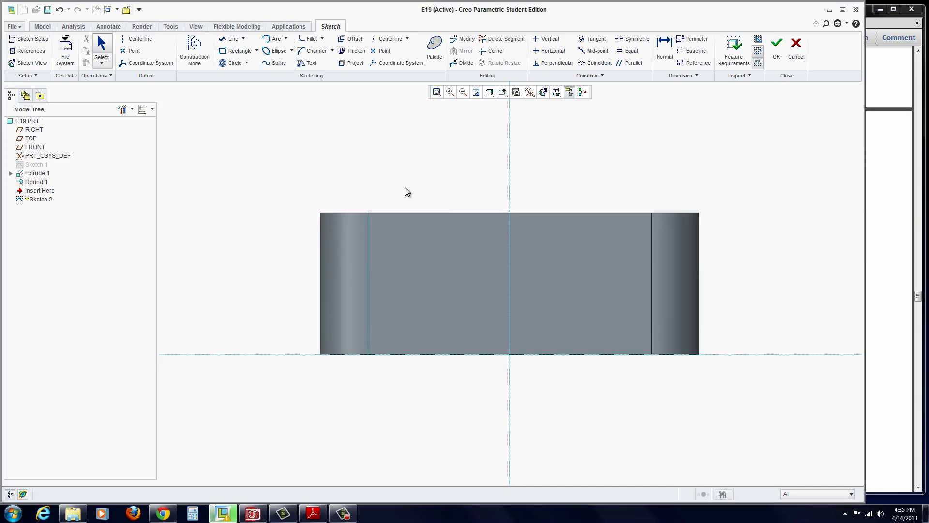
{"action": "left_click", "coordinate": [230, 40]}
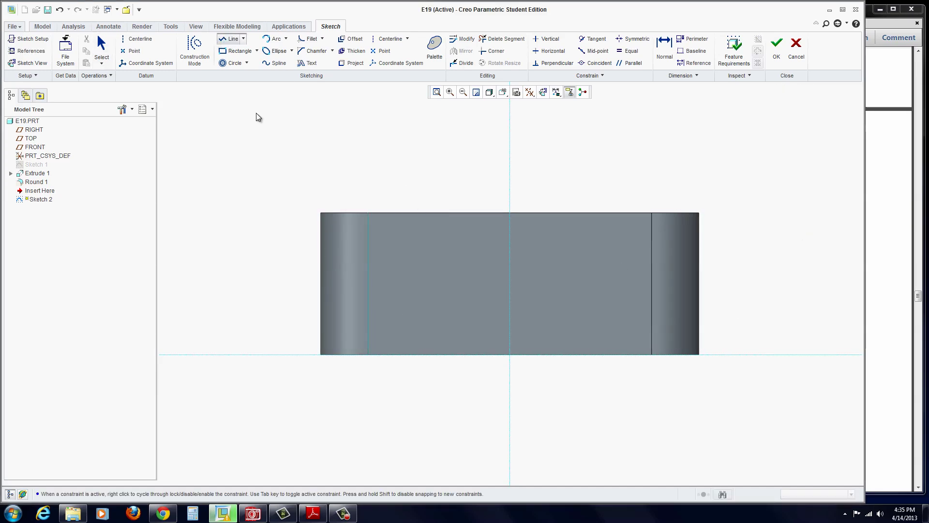
{"action": "left_click", "coordinate": [368, 355]}
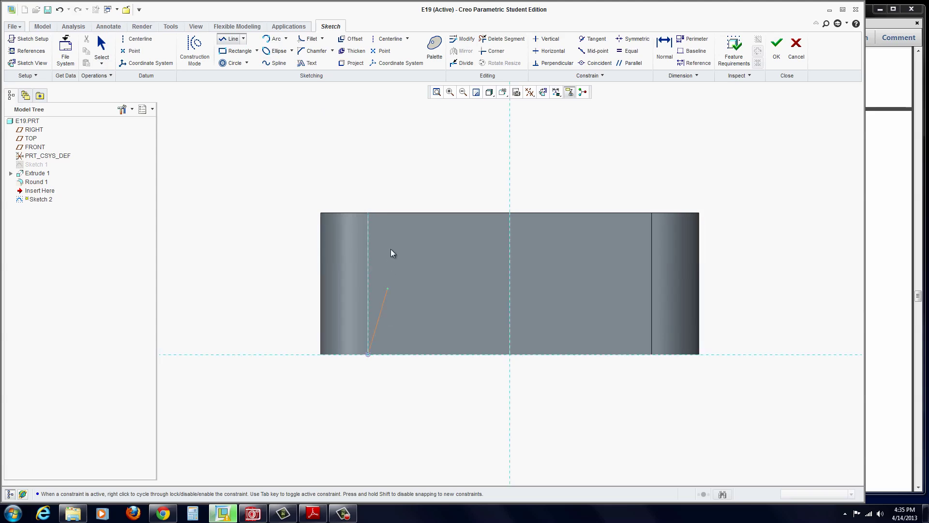
{"action": "left_click", "coordinate": [368, 201]}
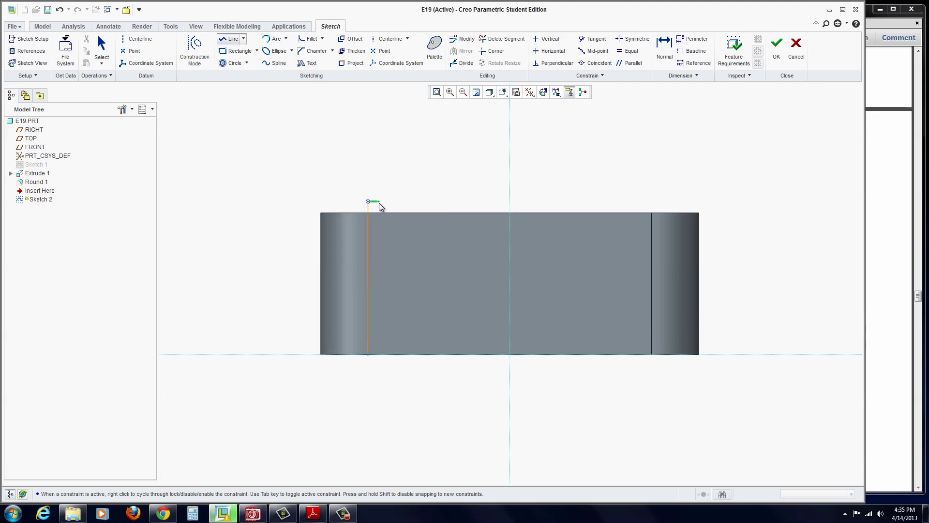
{"action": "left_click", "coordinate": [379, 201]}
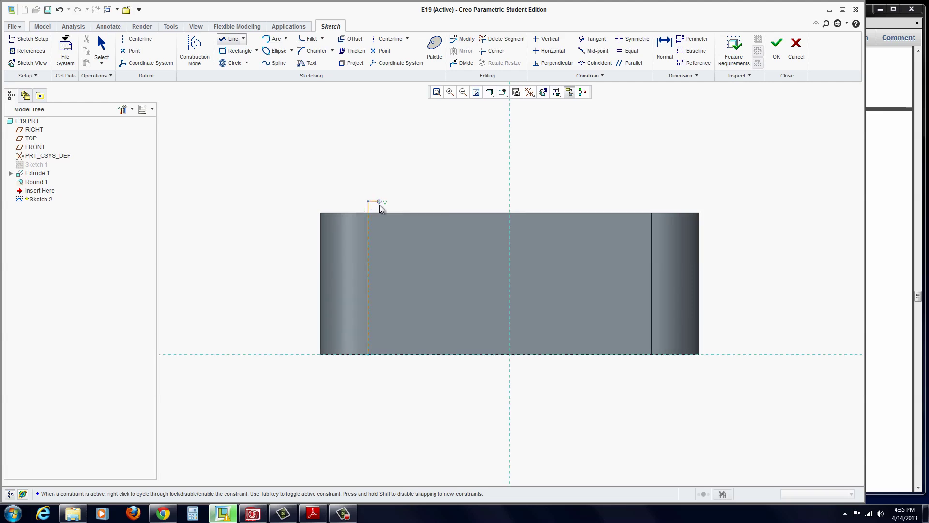
{"action": "left_click", "coordinate": [396, 357]}
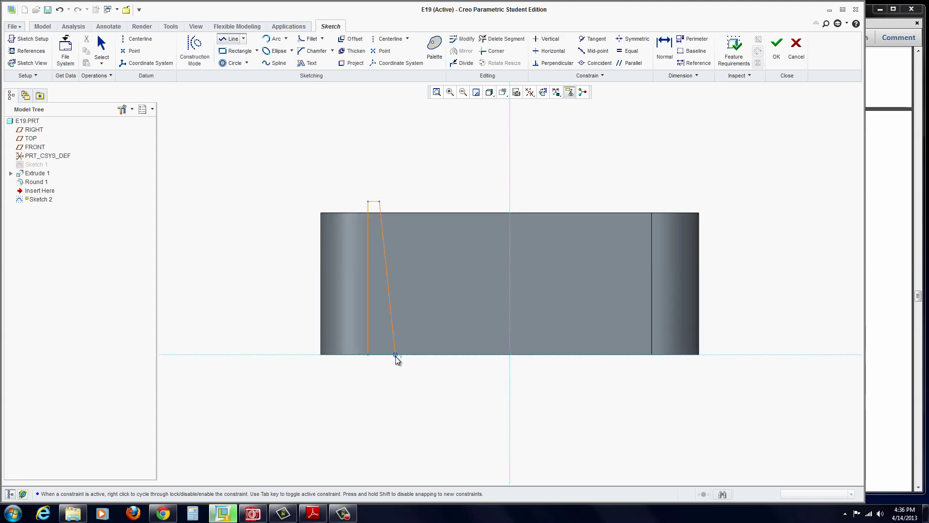
{"action": "left_click", "coordinate": [368, 359]}
{"action": "middle_click", "coordinate": [372, 387]}
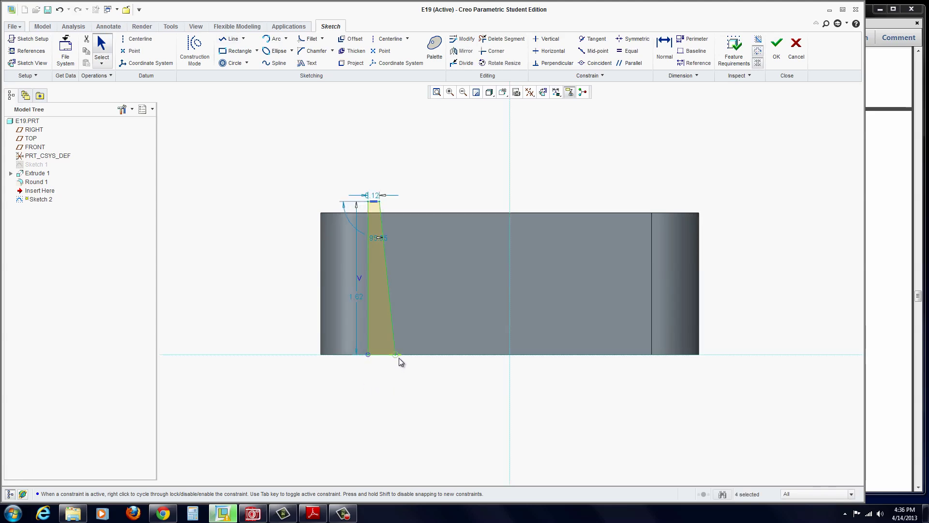
- Set the slanted side's angle dimension to 91°
{"action": "left_click_drag", "start_coordinate": [376, 238], "coordinate": [344, 237]}
{"action": "double_click", "coordinate": [344, 236]}
{"action": "type", "text": "91"}
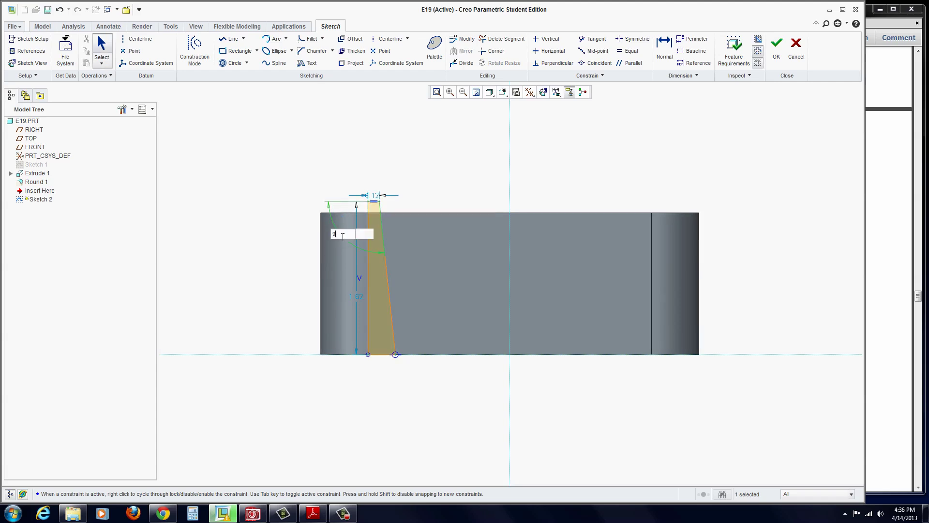
{"action": "key", "text": "Return"}
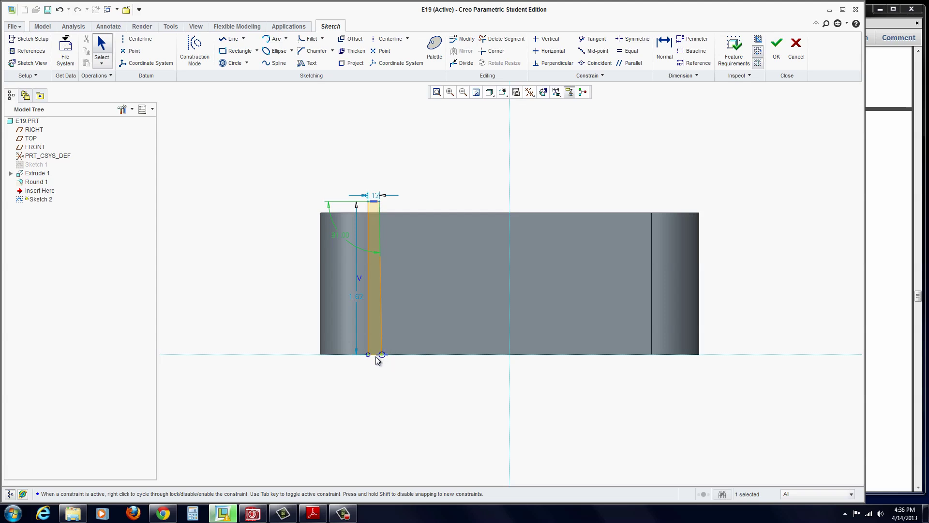
- Add a 0.12 dimension across the bottom width of the profile
{"action": "left_click", "coordinate": [666, 54]}
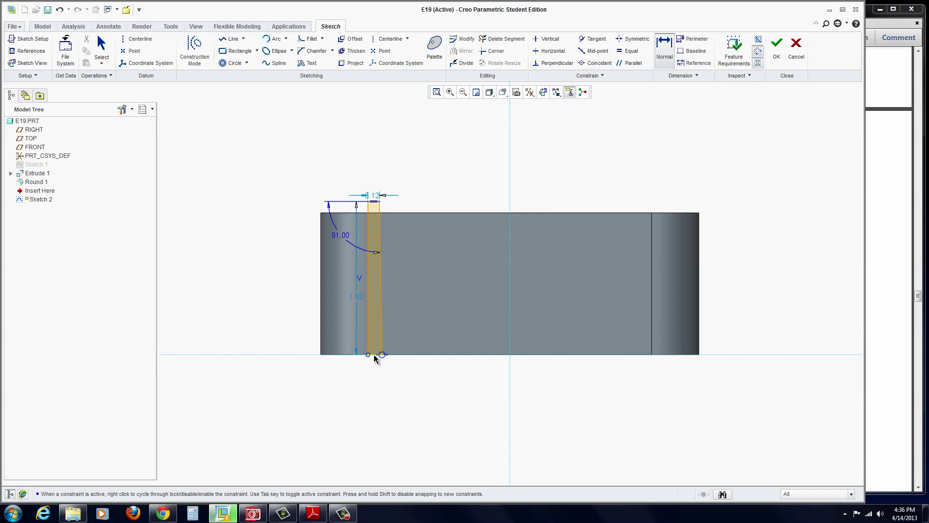
{"action": "middle_click", "coordinate": [373, 381]}
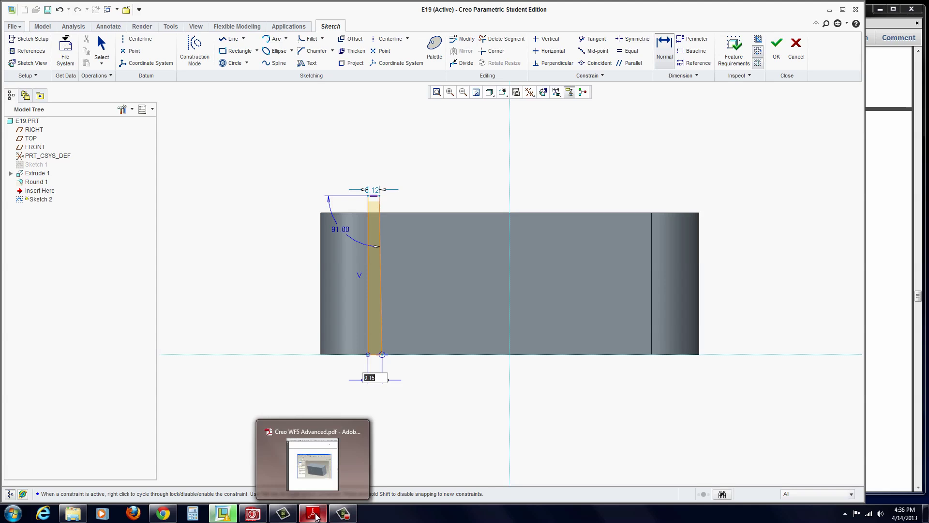
{"action": "left_click", "coordinate": [316, 516]}
{"action": "scroll", "coordinate": [683, 371], "scroll_direction": "down", "scroll_amount": 5}
{"action": "scroll", "coordinate": [683, 376], "scroll_direction": "down", "scroll_amount": 5}
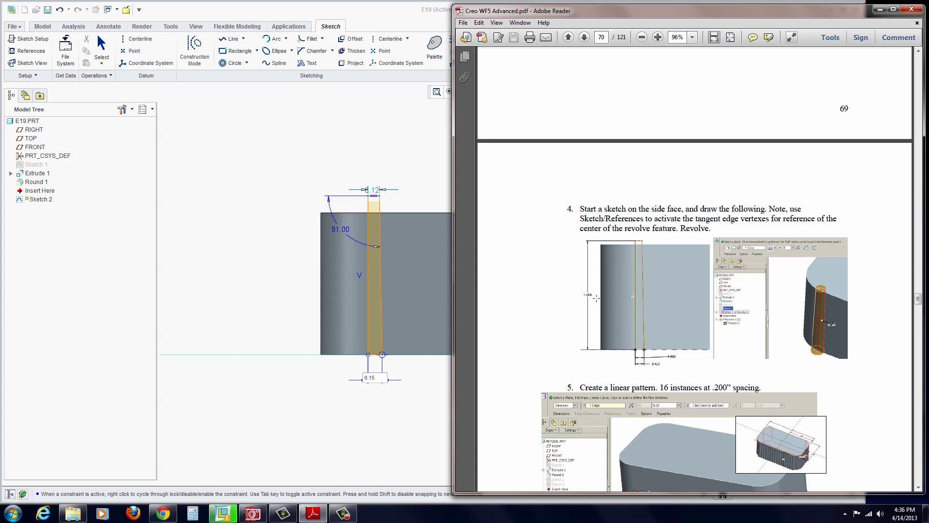
{"action": "left_click", "coordinate": [376, 381]}
{"action": "double_click", "coordinate": [377, 380]}
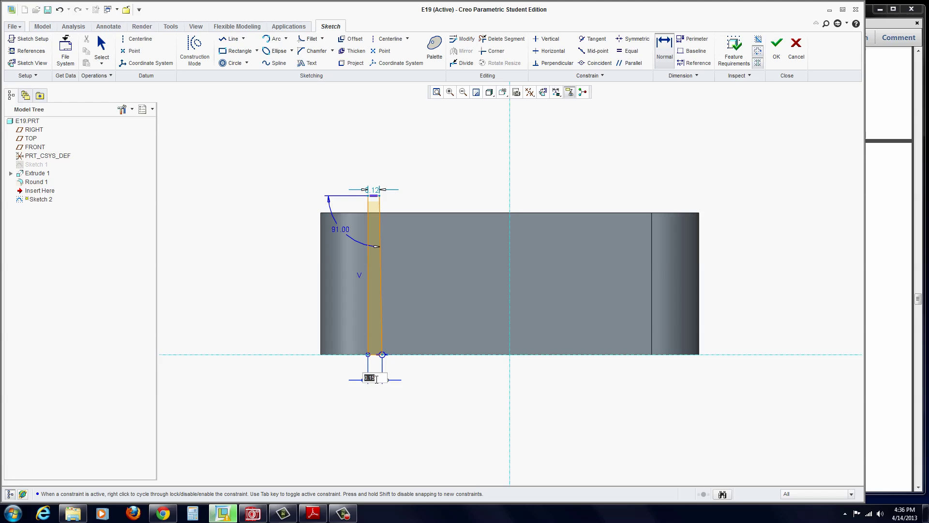
{"action": "key", "text": "Return"}
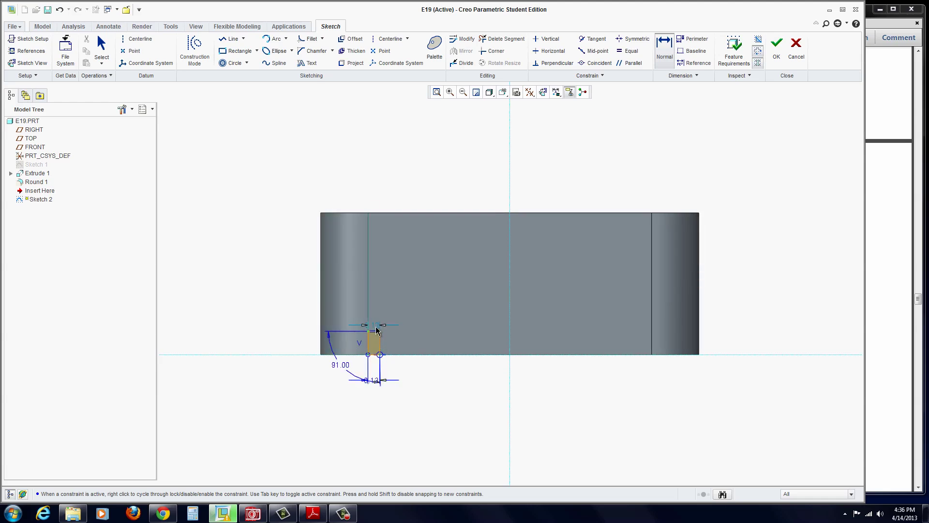
- Dimension the profile's height to 1.55 and finish Sketch 2
{"action": "left_click", "coordinate": [665, 51]}
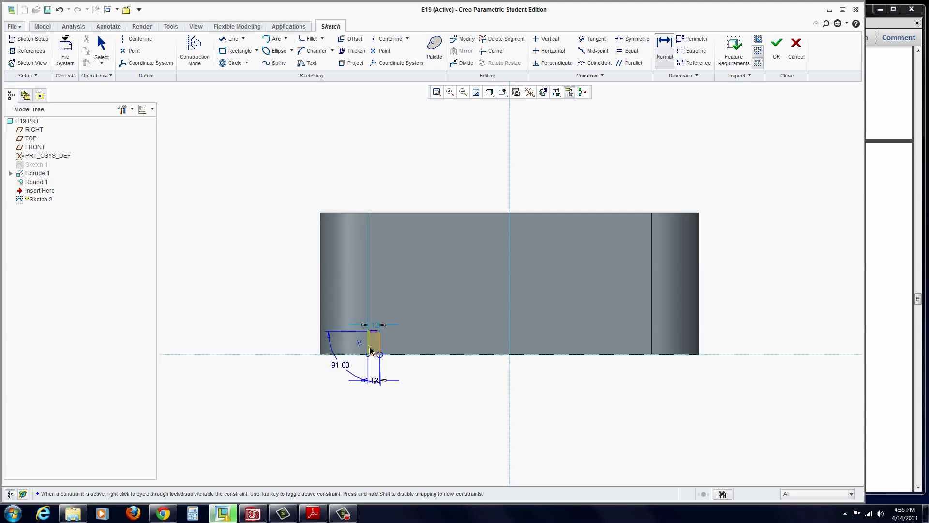
{"action": "middle_click", "coordinate": [277, 339]}
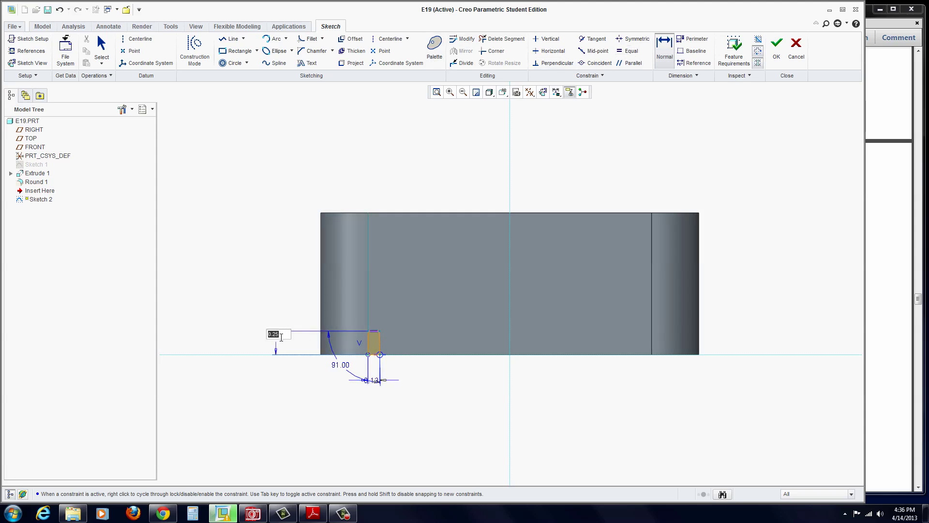
{"action": "type", "text": "1.55"}
{"action": "key", "text": "Return"}
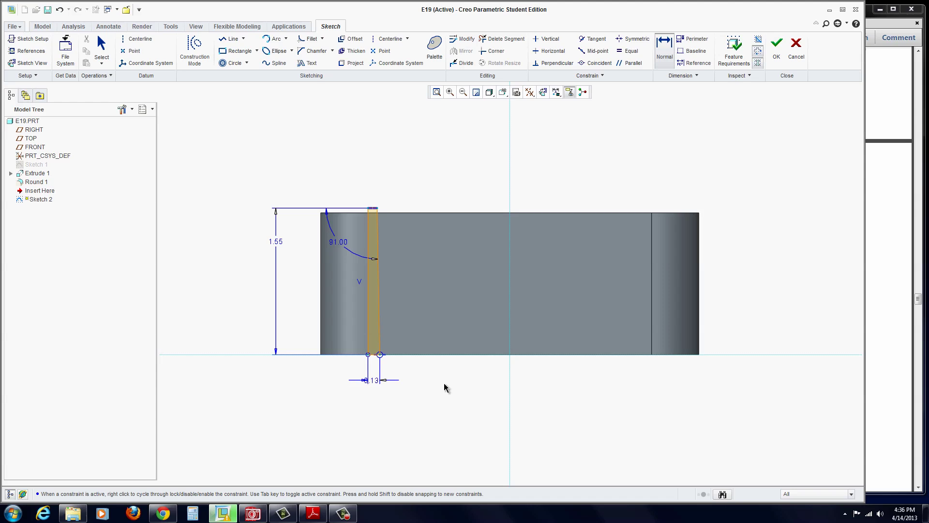
{"action": "left_click", "coordinate": [777, 50]}
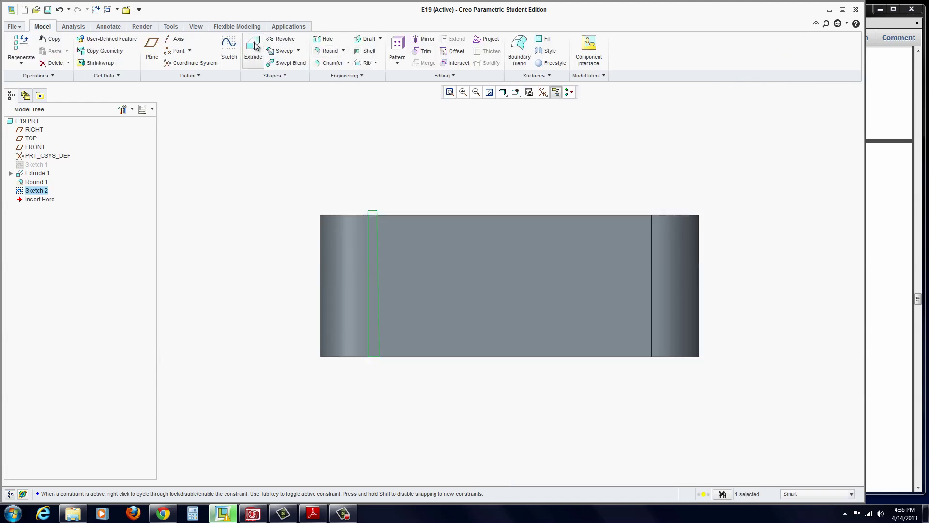
- Revolve Sketch 2's strip a full 360° into Revolve 1 and orbit to view the rib
{"action": "left_click", "coordinate": [282, 43]}
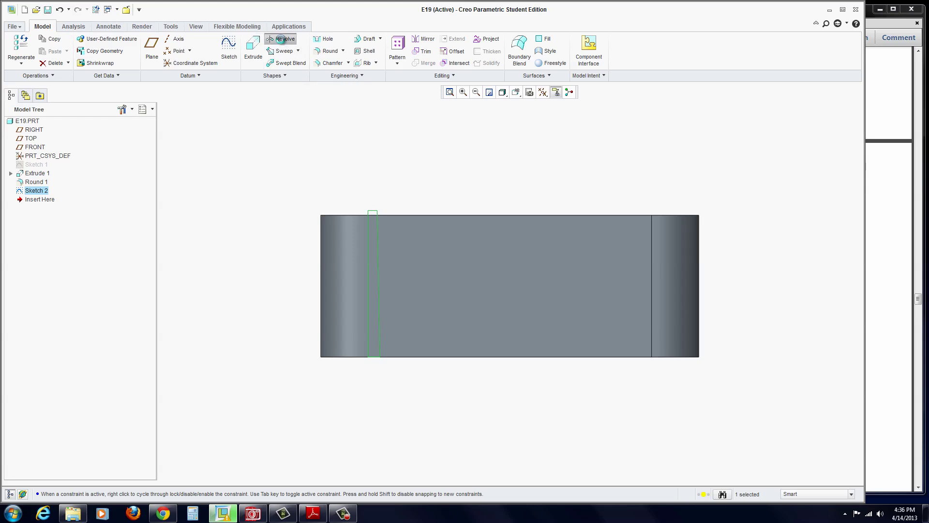
{"action": "left_click", "coordinate": [367, 306]}
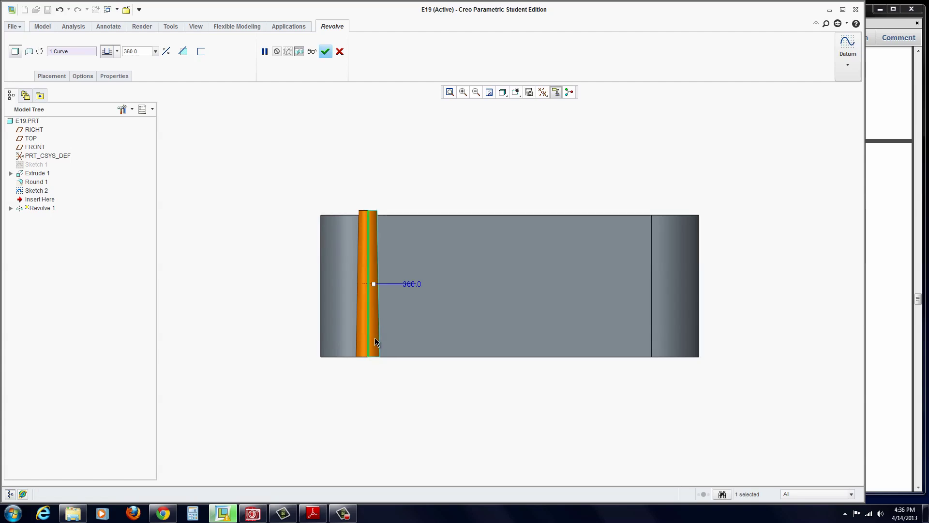
{"action": "left_click", "coordinate": [324, 52]}
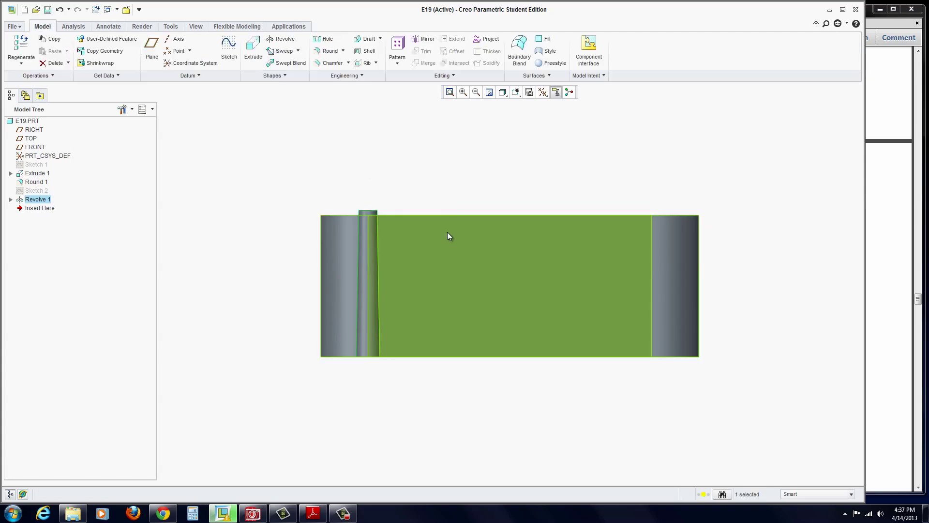
{"action": "middle_click_drag", "start_coordinate": [448, 232], "coordinate": [322, 307]}
{"action": "left_click", "coordinate": [321, 306]}
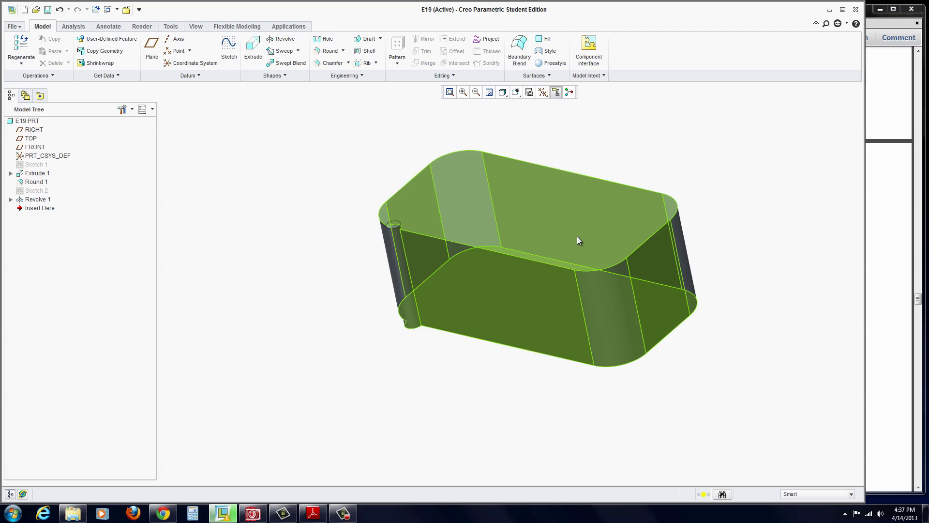
{"action": "middle_click_drag", "start_coordinate": [578, 240], "coordinate": [244, 127]}
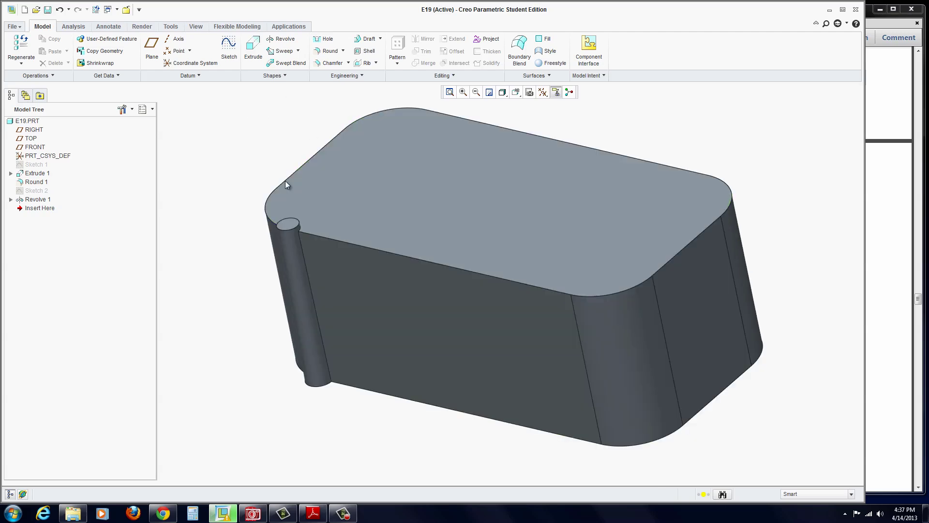
- Start a Direction pattern of Revolve 1 along the block's long top edge
{"action": "left_click", "coordinate": [293, 280]}
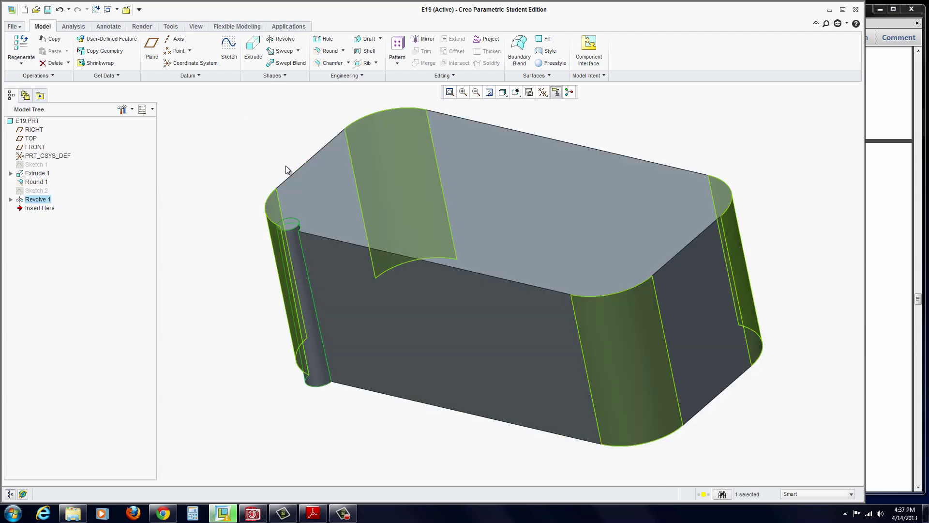
{"action": "left_click", "coordinate": [397, 46]}
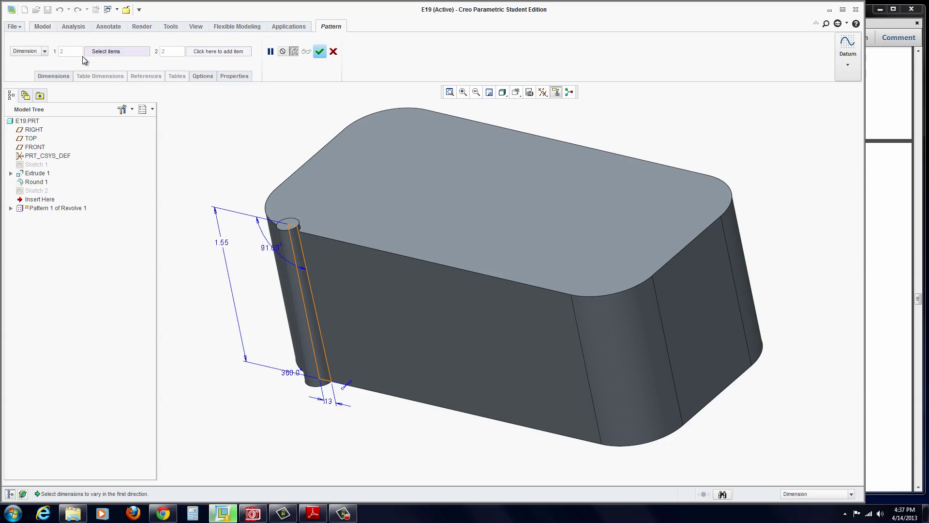
{"action": "left_click", "coordinate": [44, 51]}
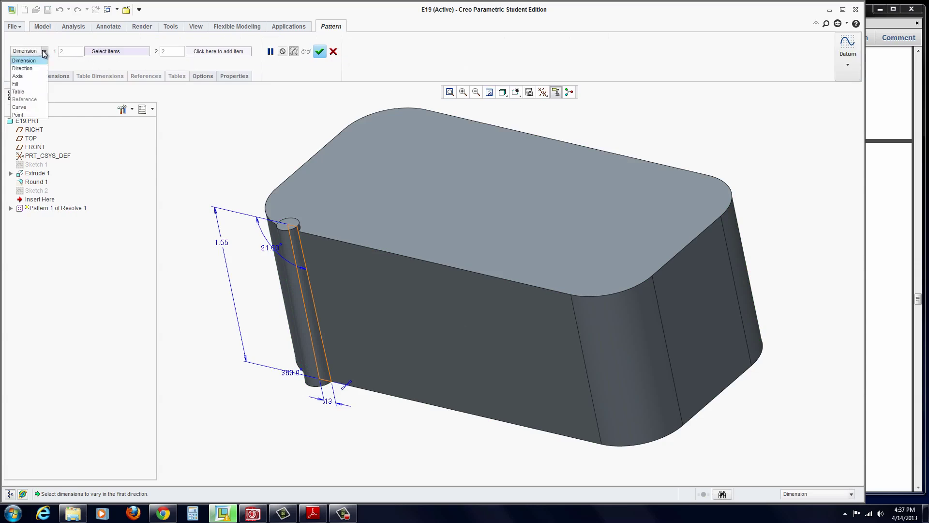
{"action": "left_click", "coordinate": [23, 69]}
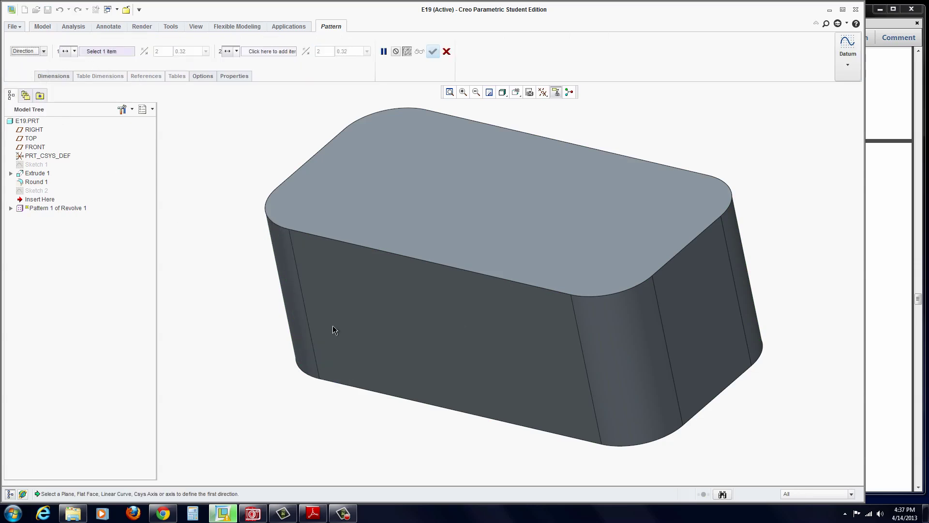
{"action": "left_click", "coordinate": [398, 255]}
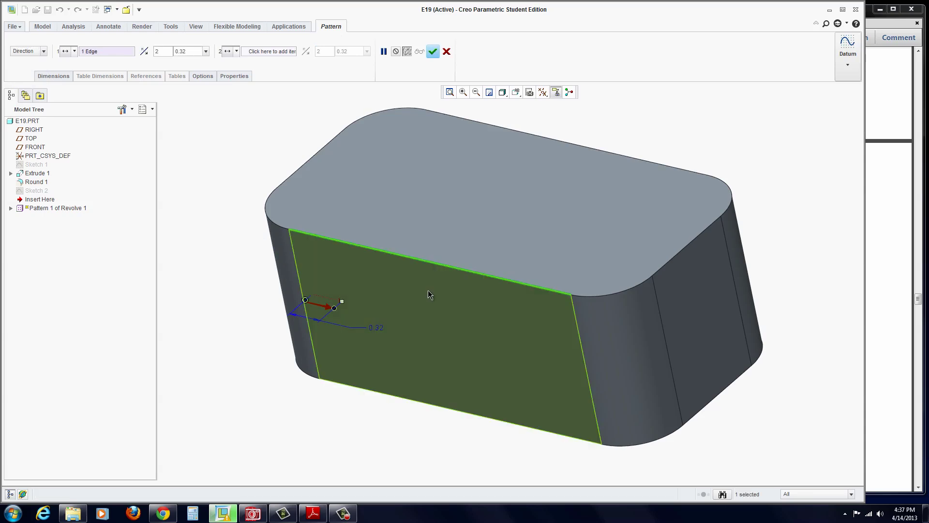
{"action": "left_click", "coordinate": [326, 515]}
{"action": "scroll", "coordinate": [695, 271], "scroll_direction": "down", "scroll_amount": 3}
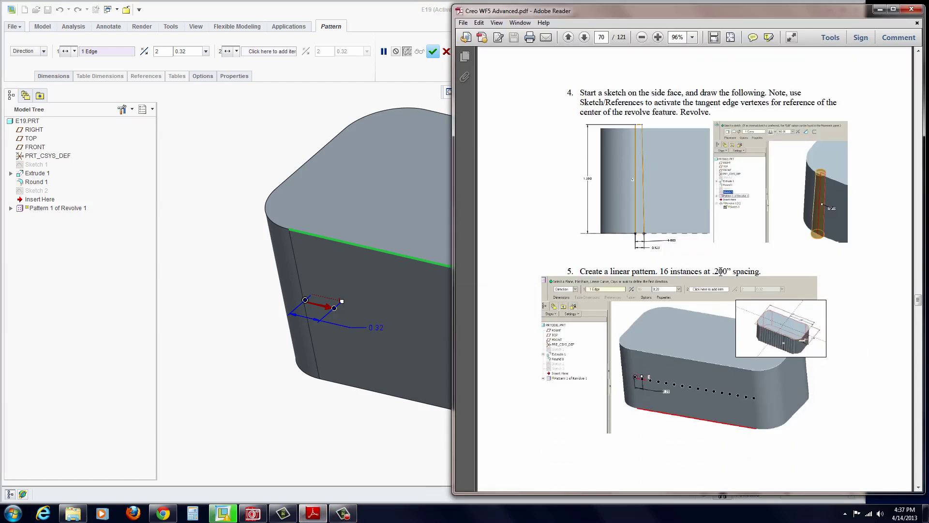
- Set the pattern to 16 instances at 0.20 spacing and complete Pattern 1
{"action": "left_click", "coordinate": [165, 52]}
{"action": "type", "text": "16"}
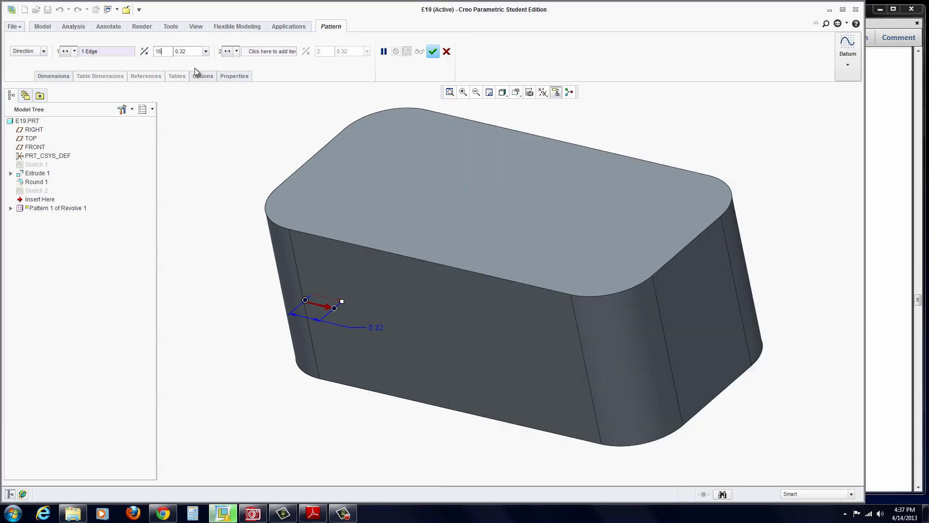
{"action": "key", "text": "Tab"}
{"action": "type", "text": "0.20"}
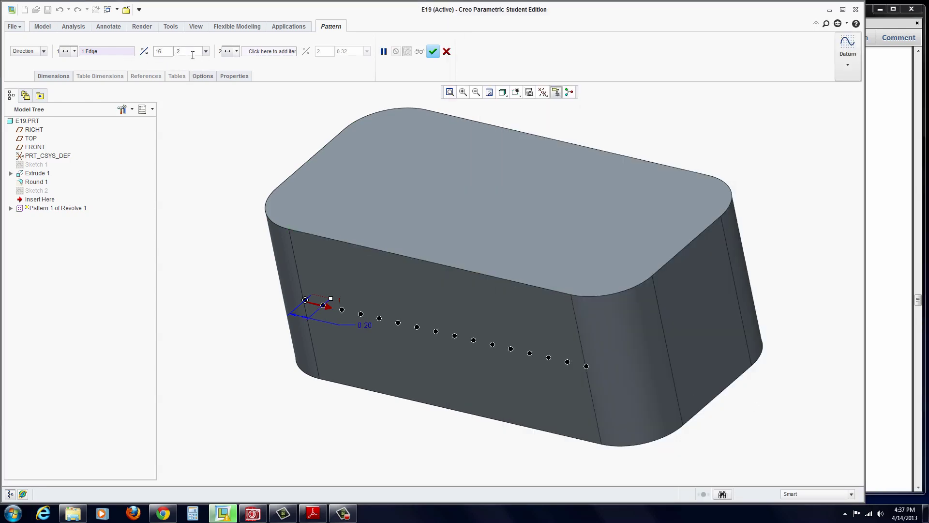
{"action": "key", "text": "Return"}
{"action": "left_click", "coordinate": [432, 52]}
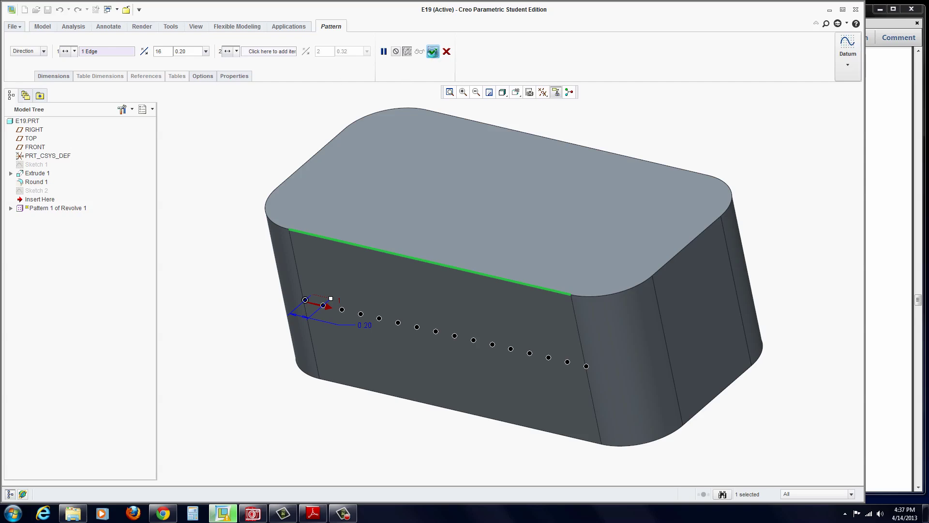
{"action": "middle_click_drag", "start_coordinate": [293, 247], "coordinate": [284, 315]}
{"action": "scroll", "coordinate": [309, 268], "scroll_direction": "down", "scroll_amount": 3}
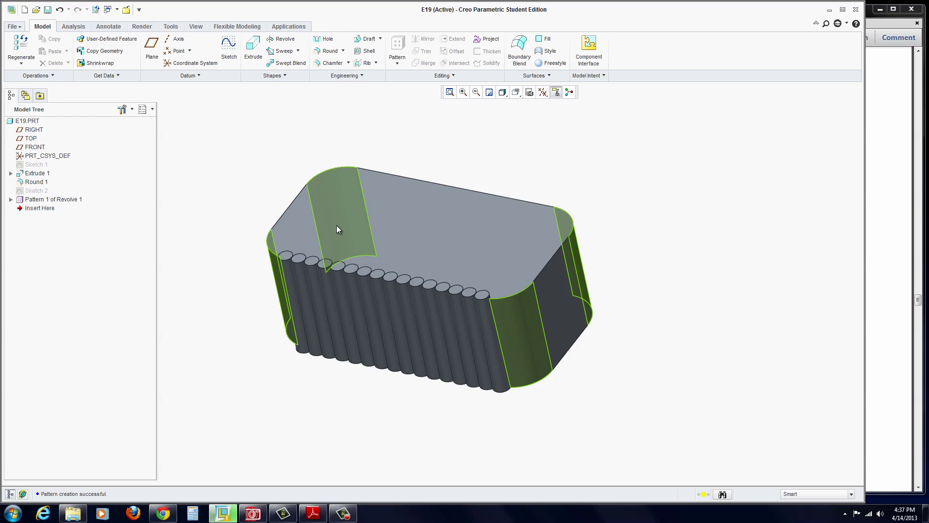
- Start Sketch 3 on the block's top face
{"action": "middle_click_drag", "start_coordinate": [336, 225], "coordinate": [440, 146]}
{"action": "left_click", "coordinate": [232, 44]}
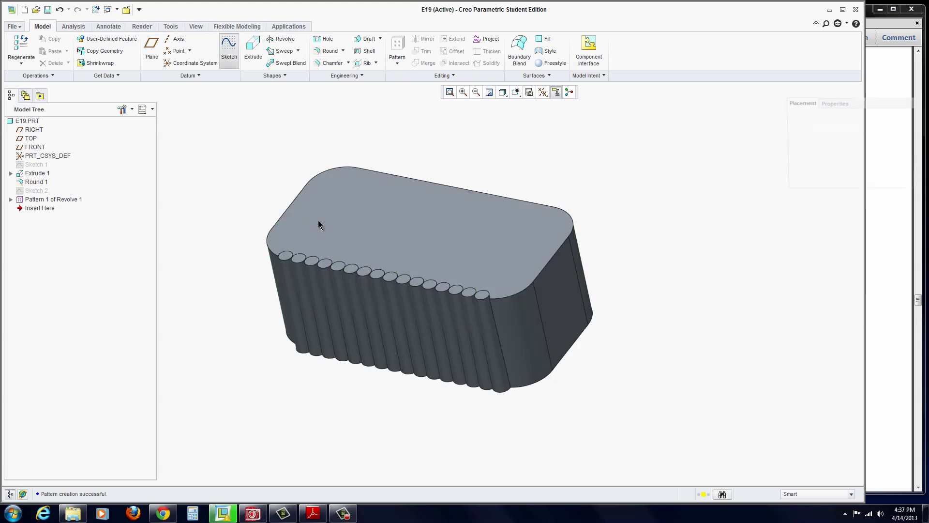
{"action": "left_click", "coordinate": [321, 220]}
{"action": "left_click", "coordinate": [875, 204]}
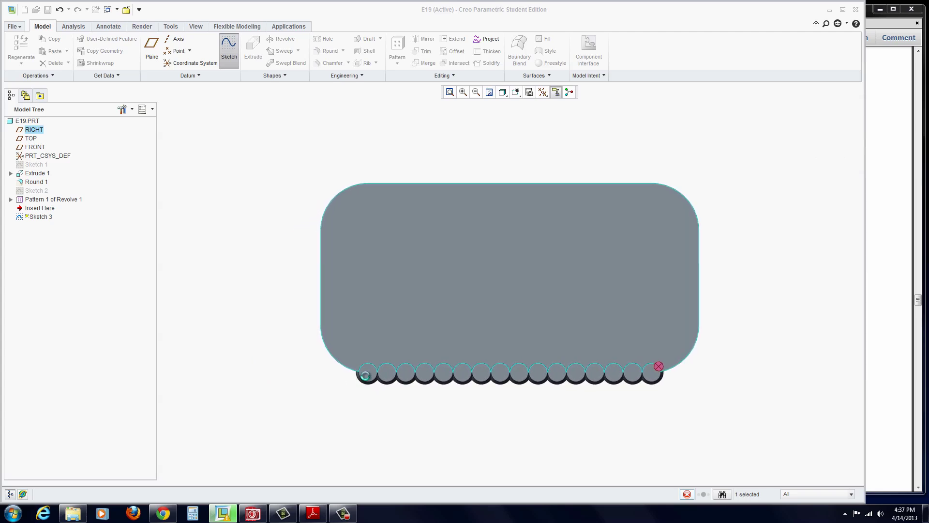
{"action": "scroll", "coordinate": [358, 368], "scroll_direction": "up", "scroll_amount": 6}
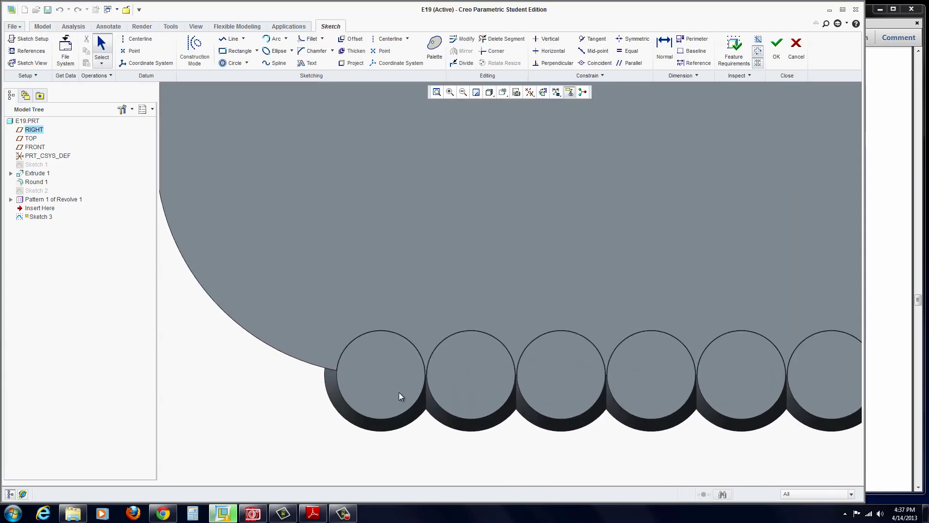
{"action": "scroll", "coordinate": [387, 387], "scroll_direction": "up", "scroll_amount": 6}
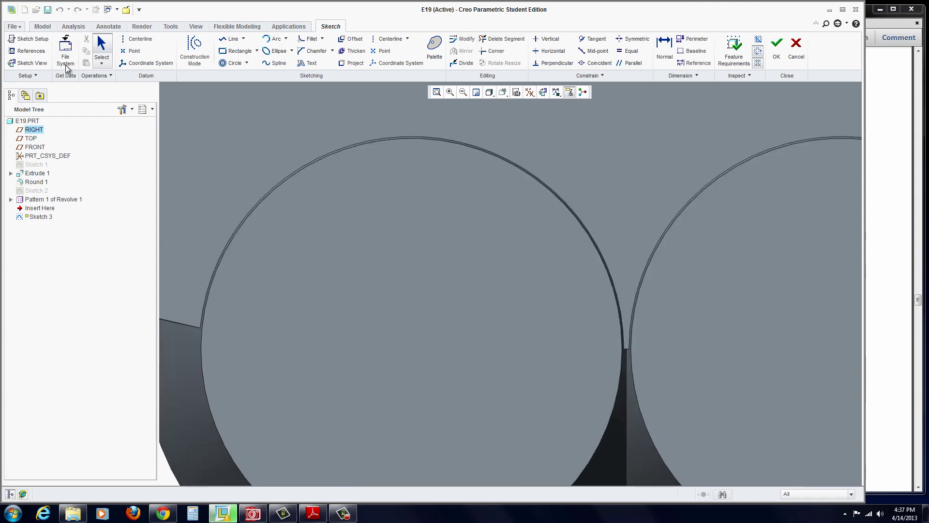
- Add the first two ribs' tangent vertices as sketch references
{"action": "left_click", "coordinate": [30, 51]}
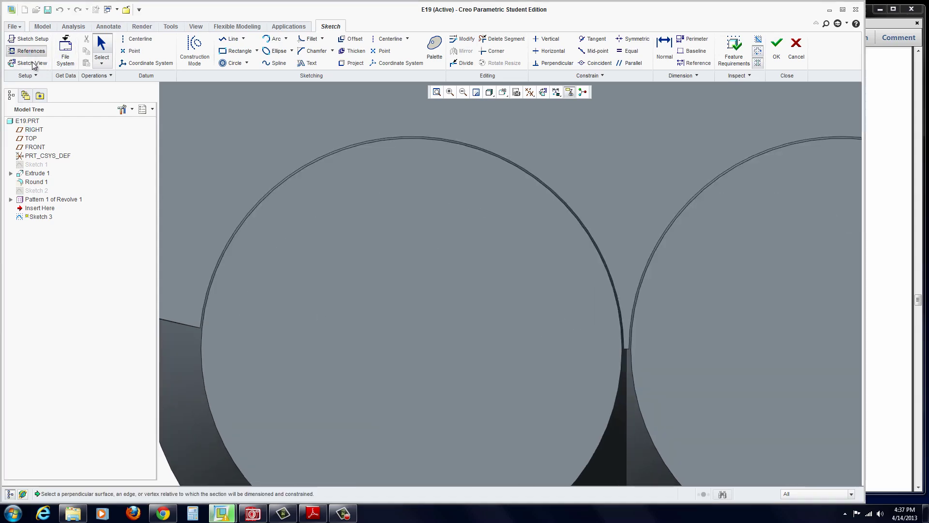
{"action": "left_click", "coordinate": [199, 329]}
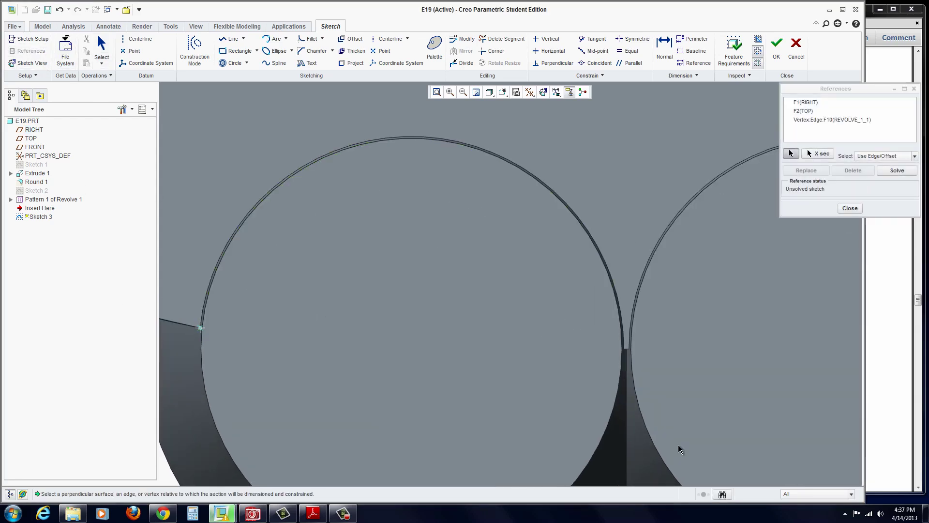
{"action": "left_click", "coordinate": [623, 350]}
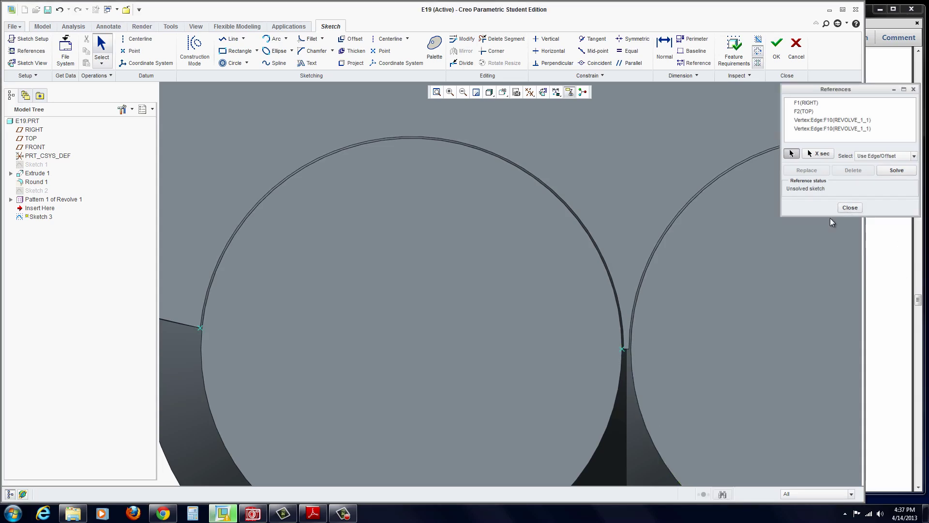
{"action": "left_click", "coordinate": [850, 207]}
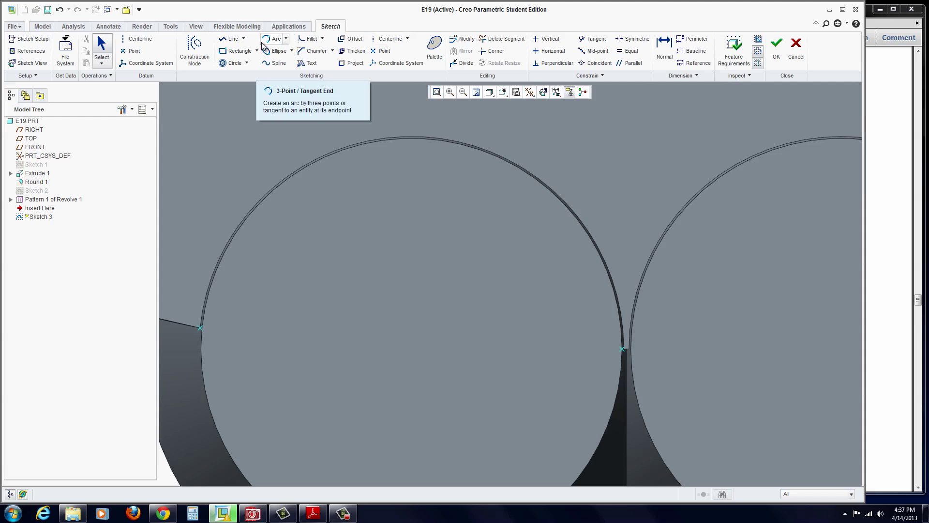
- Draw a centerline through the two tangent points
{"action": "left_click", "coordinate": [132, 44]}
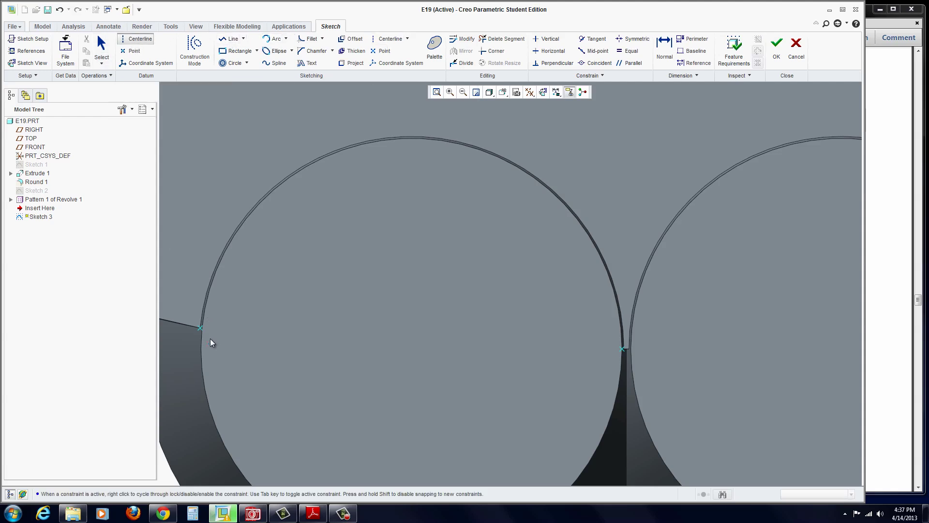
{"action": "left_click", "coordinate": [200, 328]}
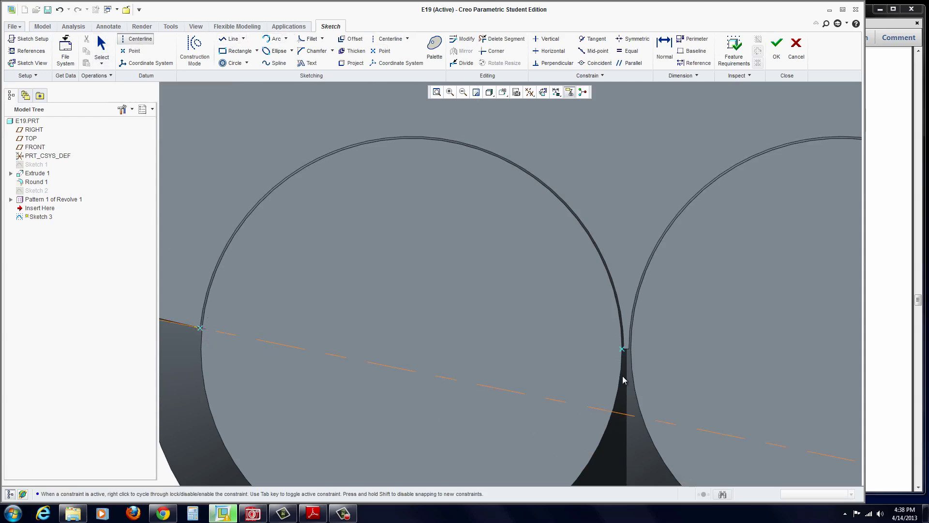
{"action": "left_click", "coordinate": [623, 350]}
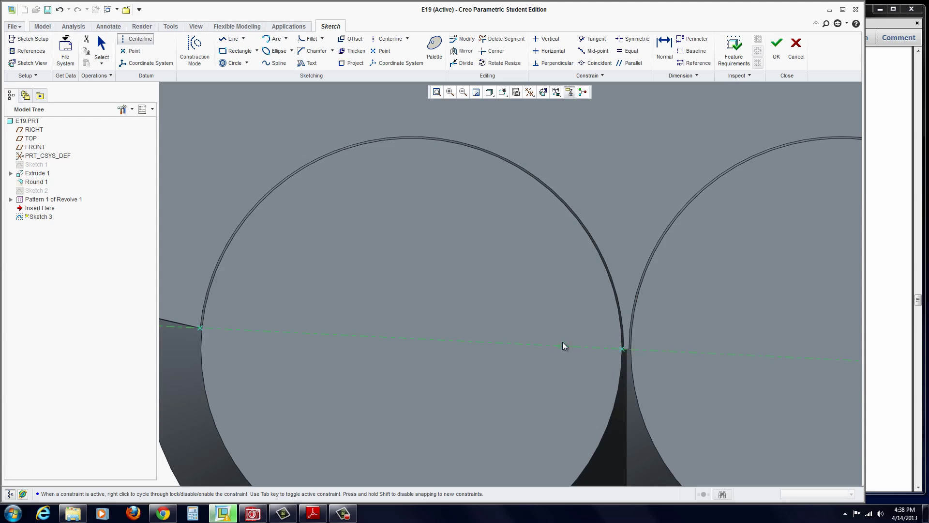
{"action": "left_click", "coordinate": [390, 39]}
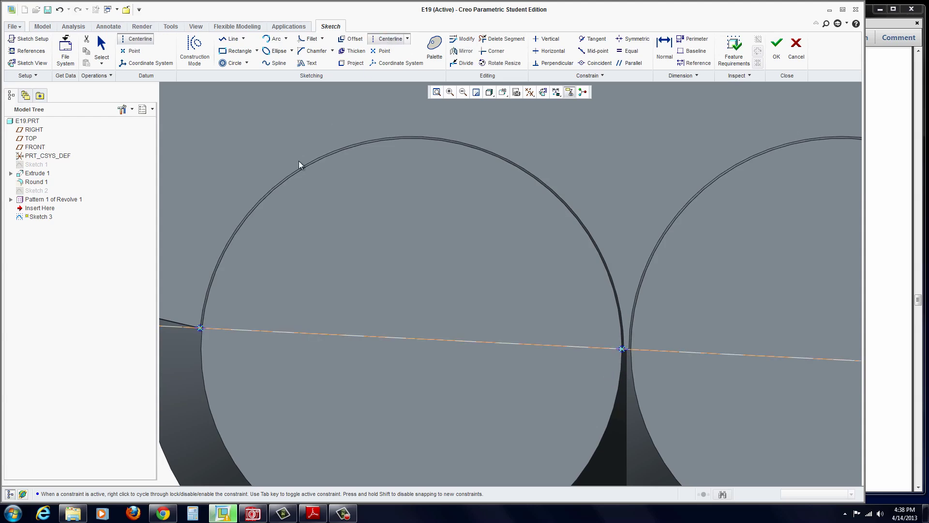
- Draw the centerline from the left tangent point to the right one
{"action": "left_click", "coordinate": [202, 329]}
{"action": "left_click", "coordinate": [623, 353]}
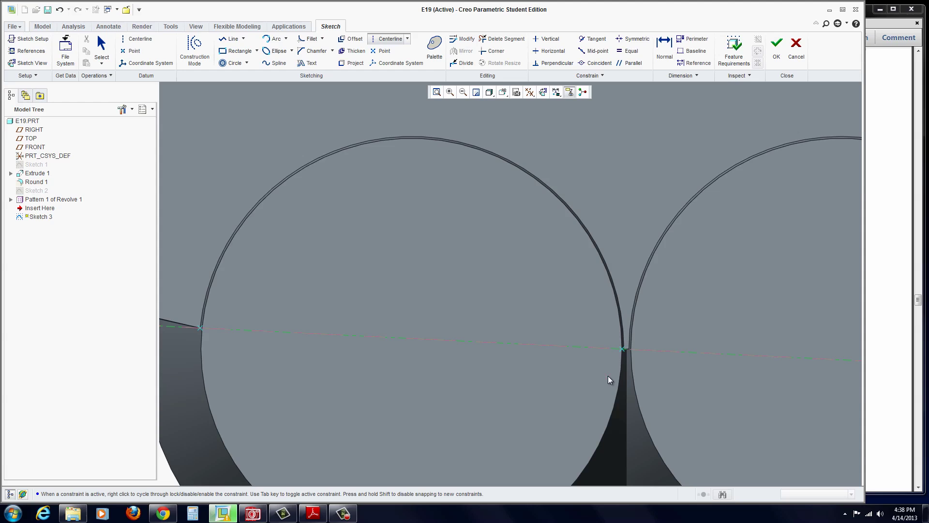
{"action": "scroll", "coordinate": [364, 258], "scroll_direction": "up", "scroll_amount": 4}
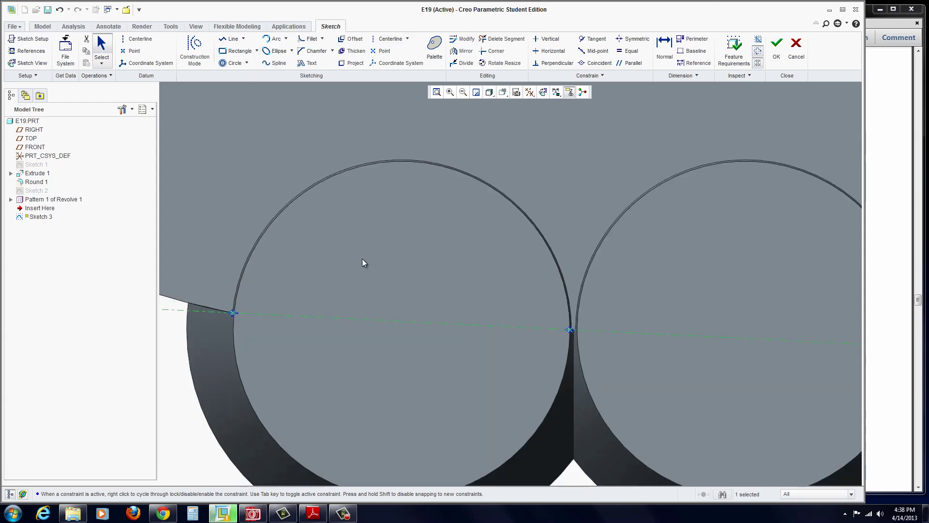
{"action": "scroll", "coordinate": [379, 272], "scroll_direction": "up", "scroll_amount": 2}
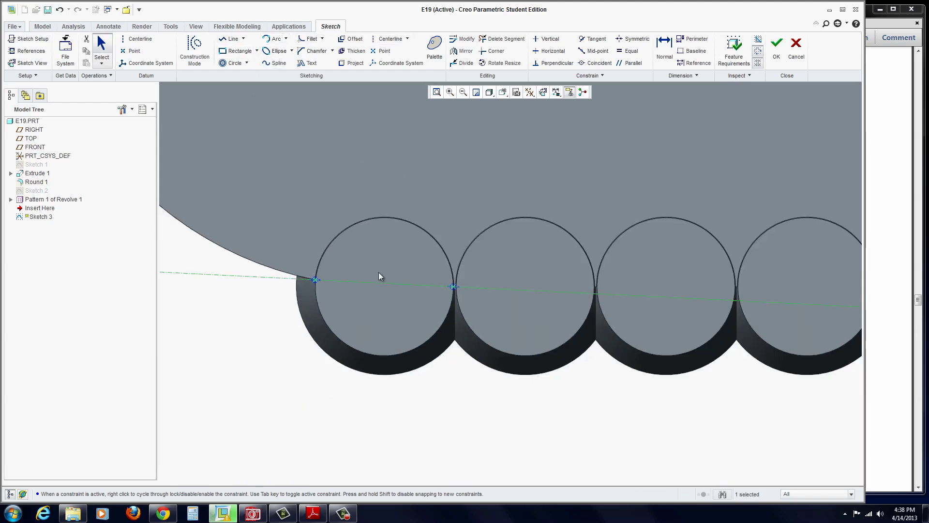
{"action": "scroll", "coordinate": [428, 162], "scroll_direction": "up", "scroll_amount": 2}
{"action": "scroll", "coordinate": [428, 162], "scroll_direction": "down", "scroll_amount": 1}
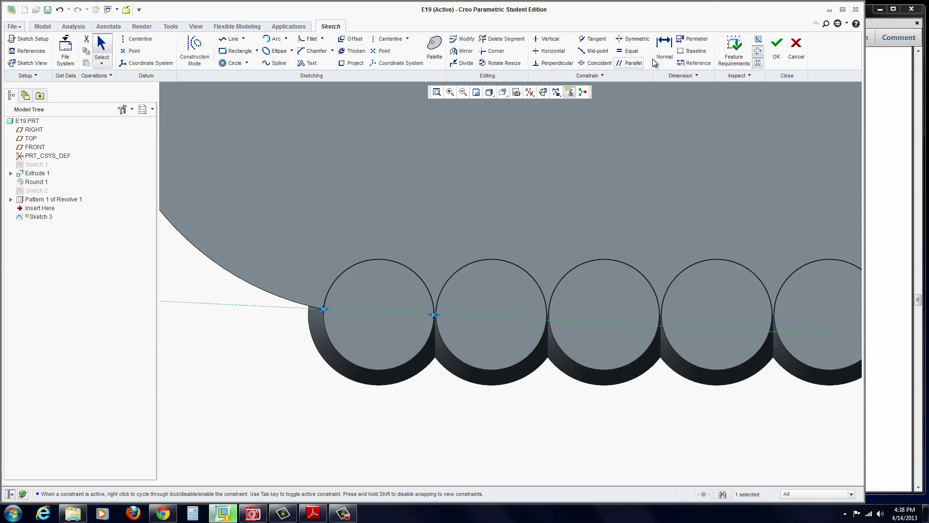
- Try dimensioning the centerline, then abandon the failed dimension
{"action": "left_click", "coordinate": [664, 47]}
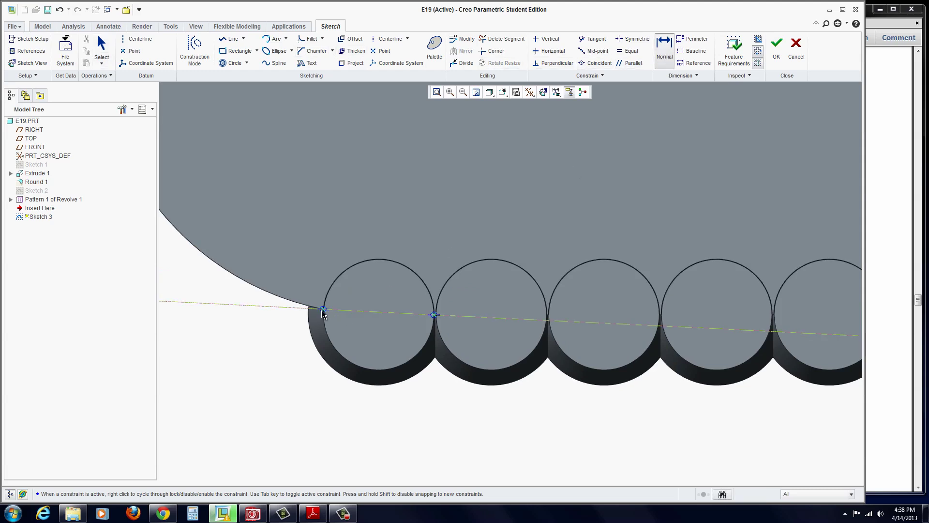
{"action": "left_click", "coordinate": [435, 318]}
{"action": "scroll", "coordinate": [393, 203], "scroll_direction": "down", "scroll_amount": 3}
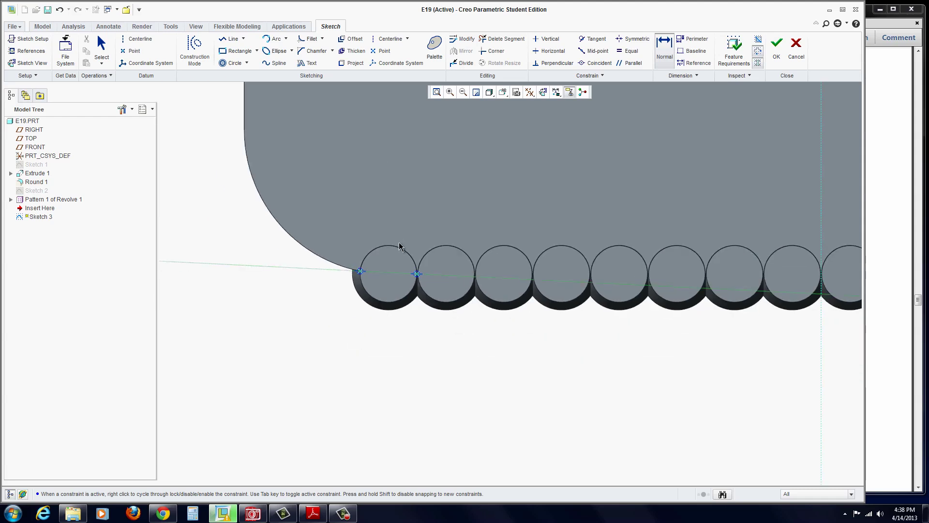
{"action": "middle_click", "coordinate": [387, 328]}
{"action": "left_click", "coordinate": [665, 52]}
{"action": "scroll", "coordinate": [362, 273], "scroll_direction": "up", "scroll_amount": 8}
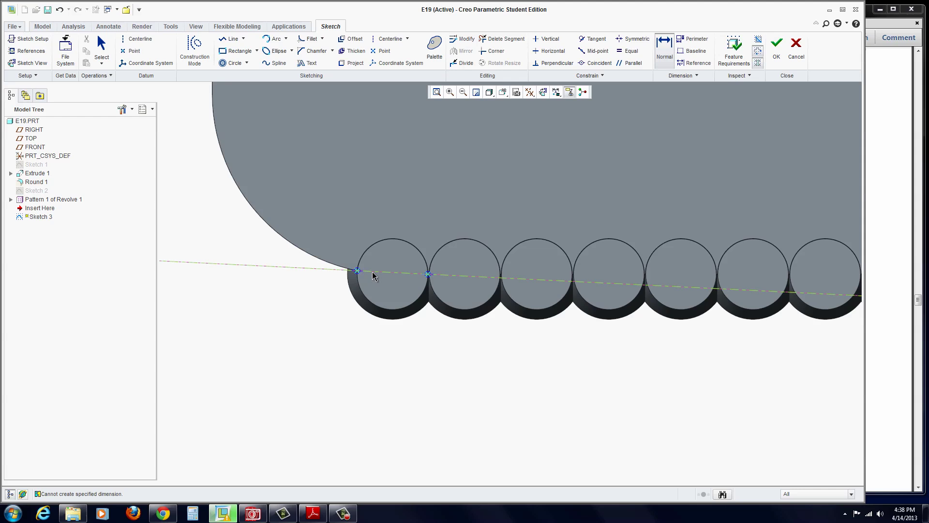
{"action": "scroll", "coordinate": [345, 257], "scroll_direction": "up", "scroll_amount": 4}
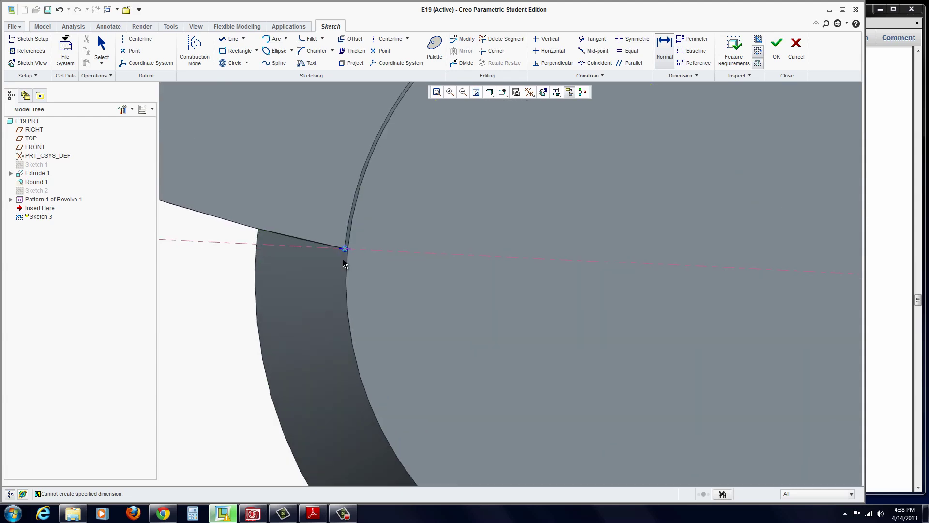
{"action": "scroll", "coordinate": [399, 307], "scroll_direction": "down", "scroll_amount": 5}
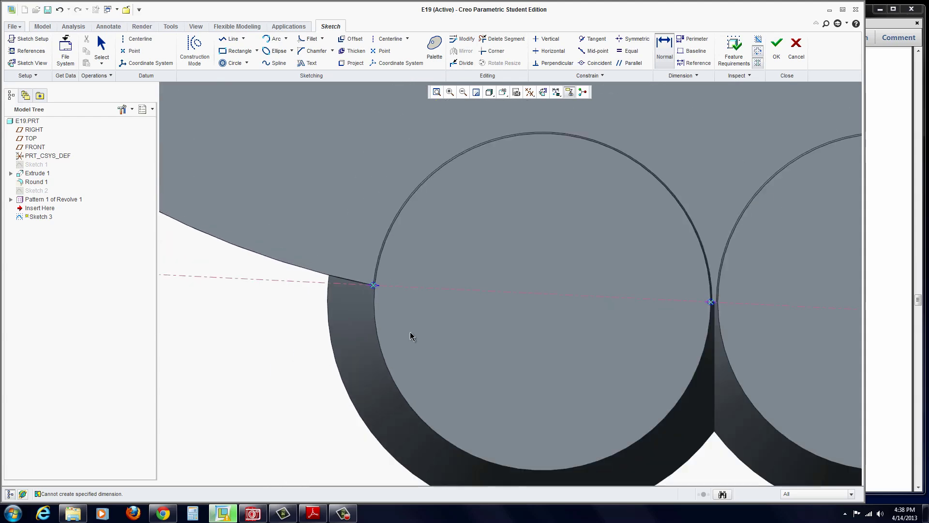
- Draw a line between the two ribs' tangent points
{"action": "key", "text": "l"}
{"action": "left_click", "coordinate": [381, 296]}
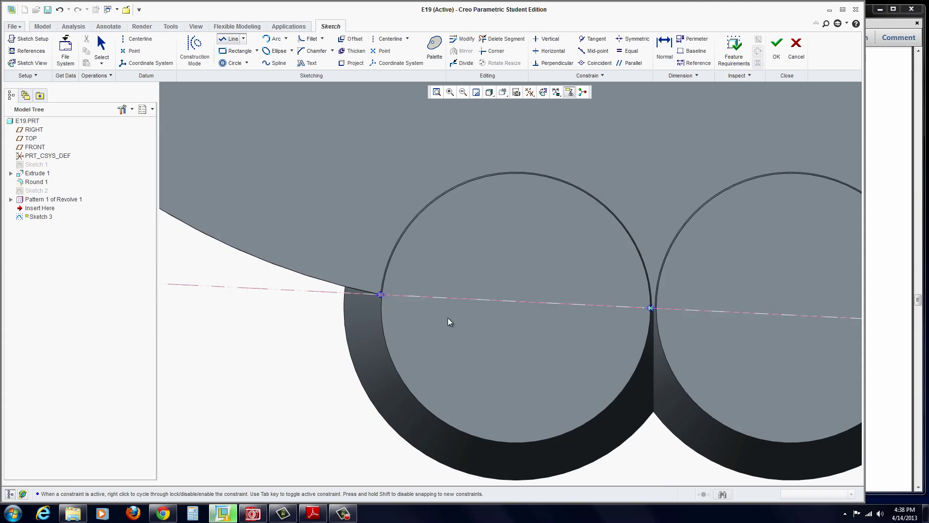
{"action": "left_click", "coordinate": [651, 309]}
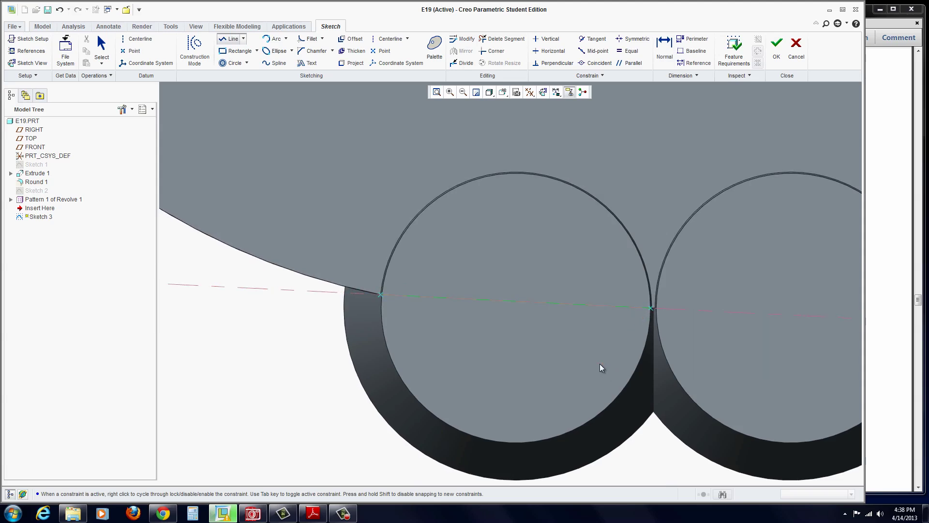
{"action": "middle_click", "coordinate": [601, 372]}
- Add the 0.20 spacing dimension as a reference dimension and finish Sketch 3
{"action": "left_click", "coordinate": [665, 44]}
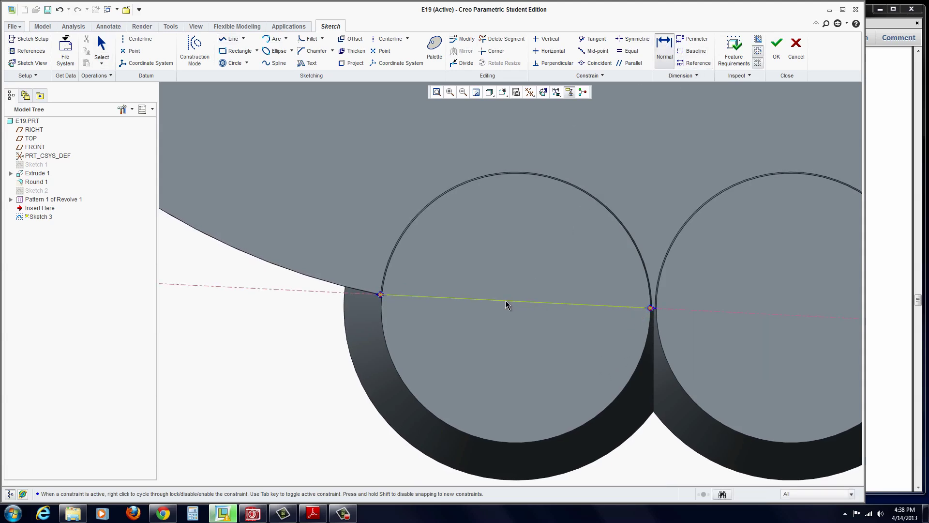
{"action": "scroll", "coordinate": [510, 411], "scroll_direction": "down", "scroll_amount": 2}
{"action": "scroll", "coordinate": [510, 412], "scroll_direction": "down", "scroll_amount": 4}
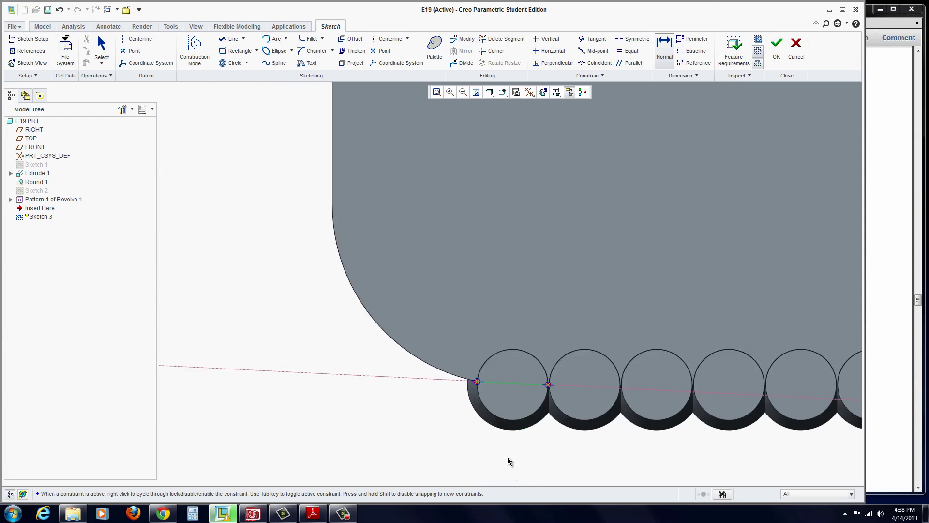
{"action": "middle_click", "coordinate": [513, 458]}
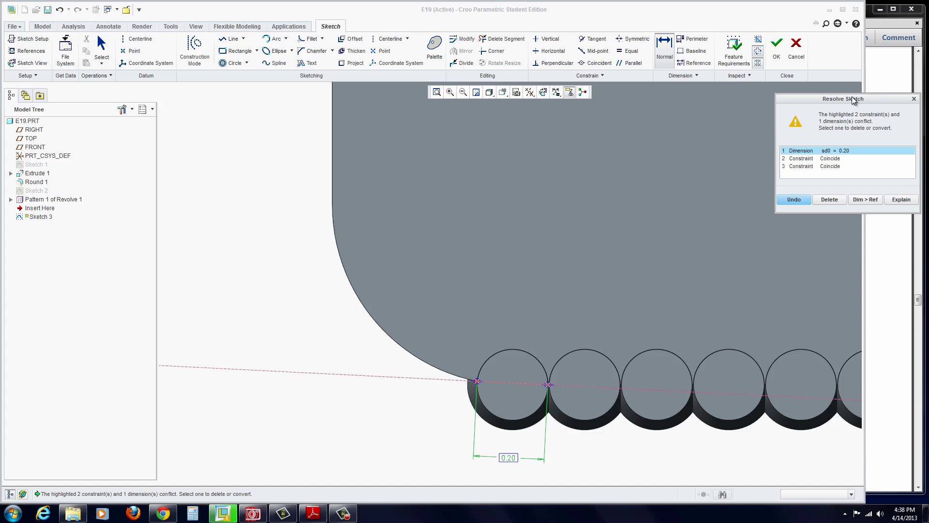
{"action": "left_click_drag", "start_coordinate": [854, 100], "coordinate": [714, 109]}
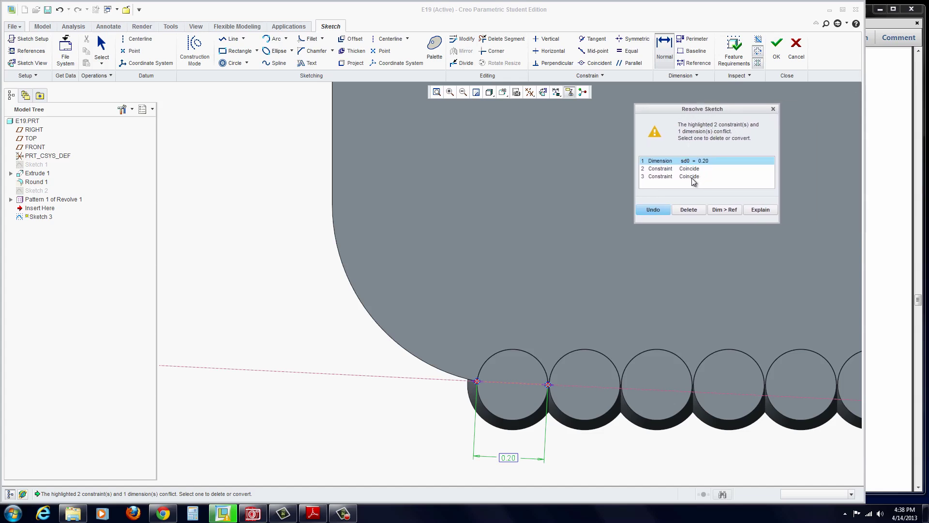
{"action": "left_click", "coordinate": [725, 211]}
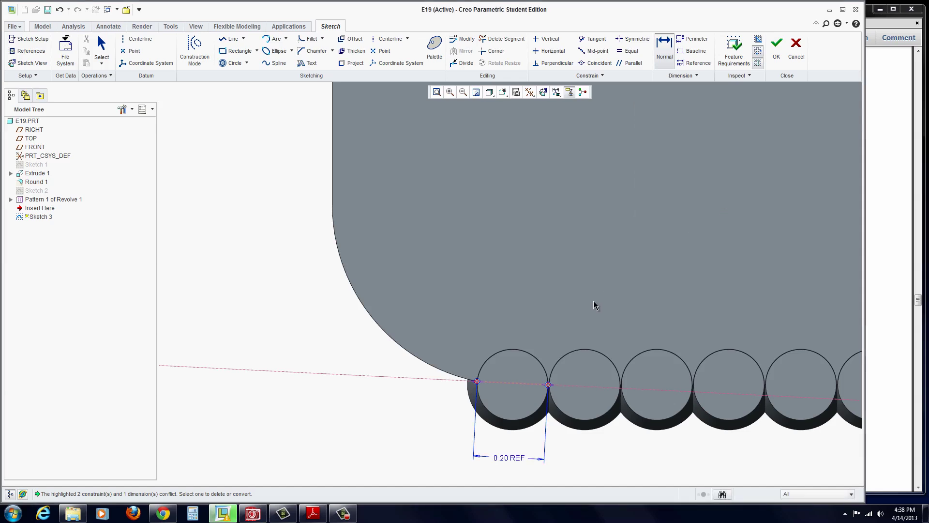
{"action": "scroll", "coordinate": [557, 314], "scroll_direction": "up", "scroll_amount": 5}
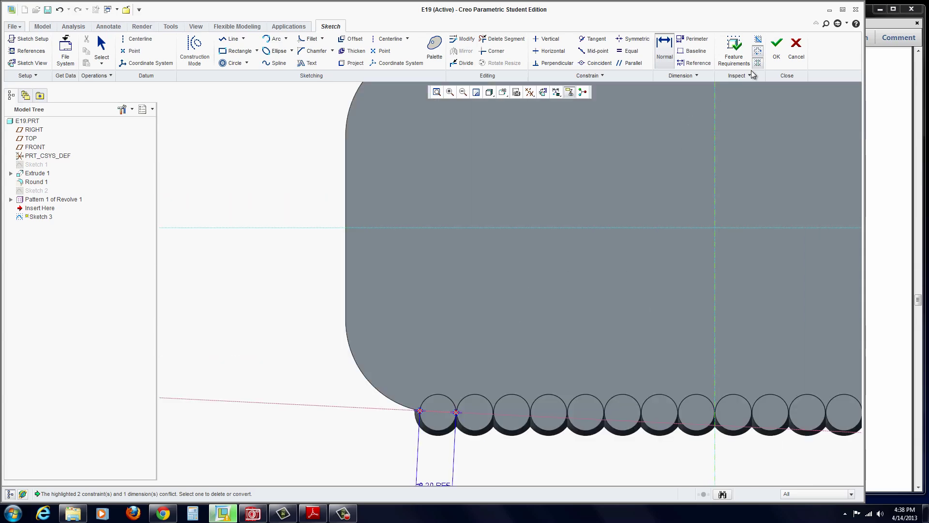
{"action": "left_click", "coordinate": [777, 56]}
{"action": "mouse_move", "coordinate": [606, 290]}
{"action": "middle_mouse_down"}
{"action": "mouse_move", "coordinate": [589, 284]}
{"action": "mouse_move", "coordinate": [722, 386]}
{"action": "mouse_move", "coordinate": [680, 311]}
{"action": "mouse_move", "coordinate": [690, 259]}
{"action": "mouse_move", "coordinate": [705, 265]}
{"action": "mouse_move", "coordinate": [705, 253]}
{"action": "middle_mouse_up"}
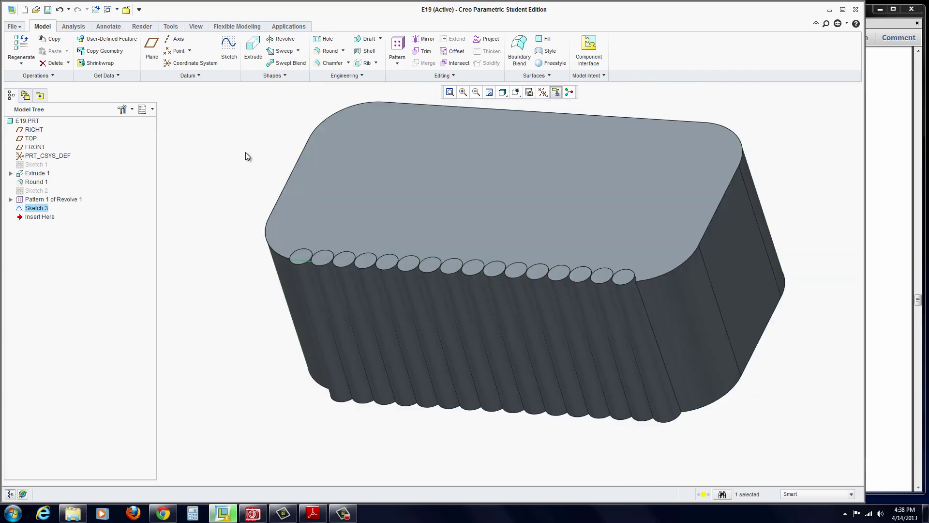
- Open the empty part-level Relations editor from Tools, then bring up the tutorial PDF
{"action": "left_click", "coordinate": [245, 152]}
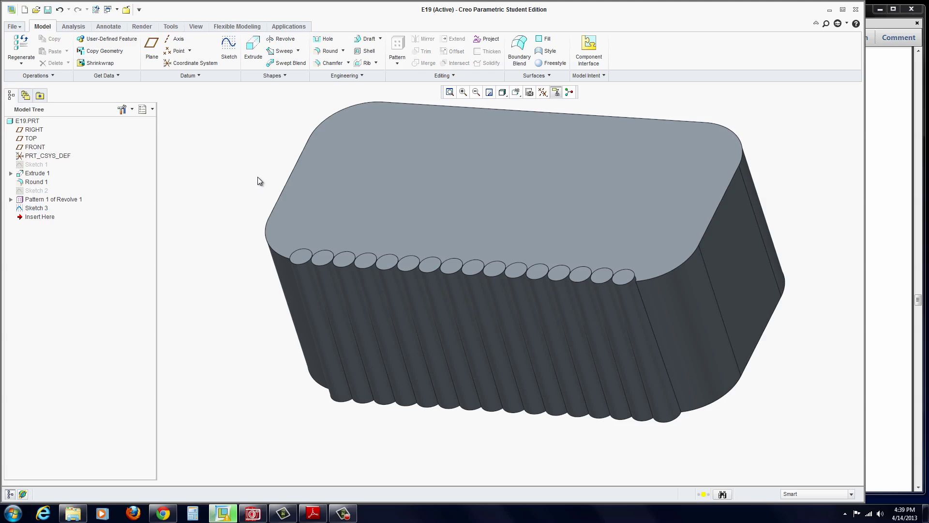
{"action": "left_click", "coordinate": [170, 26]}
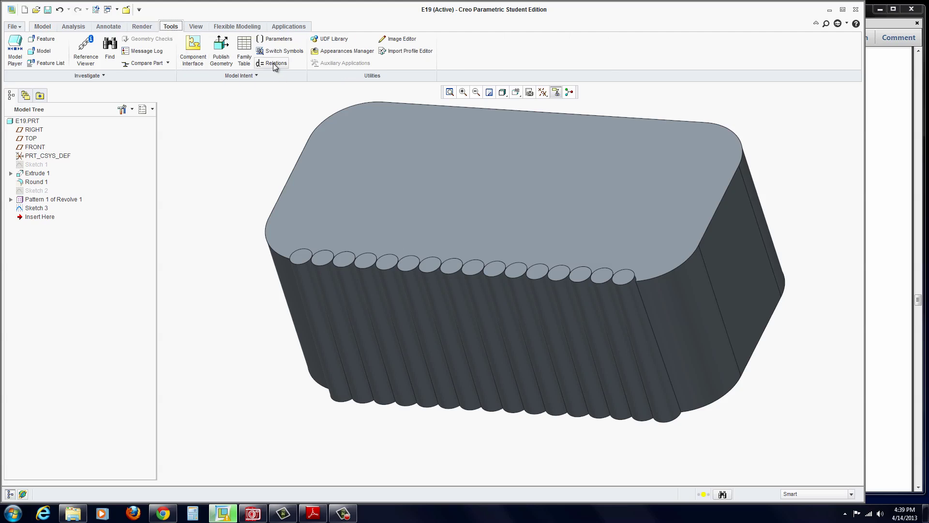
{"action": "left_click", "coordinate": [274, 64]}
{"action": "left_click", "coordinate": [313, 513]}
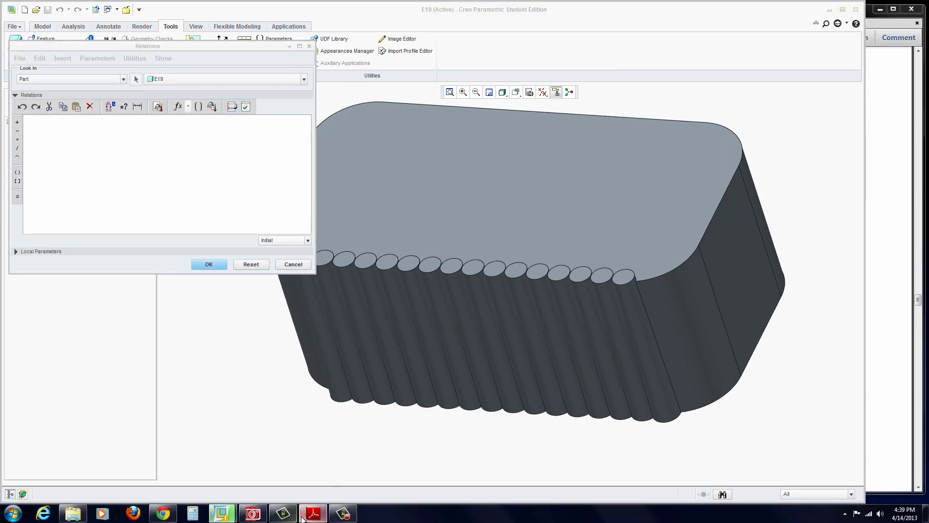
- Maximize Reader and scroll to the step-7 relations figure on page 72
{"action": "double_click", "coordinate": [672, 12]}
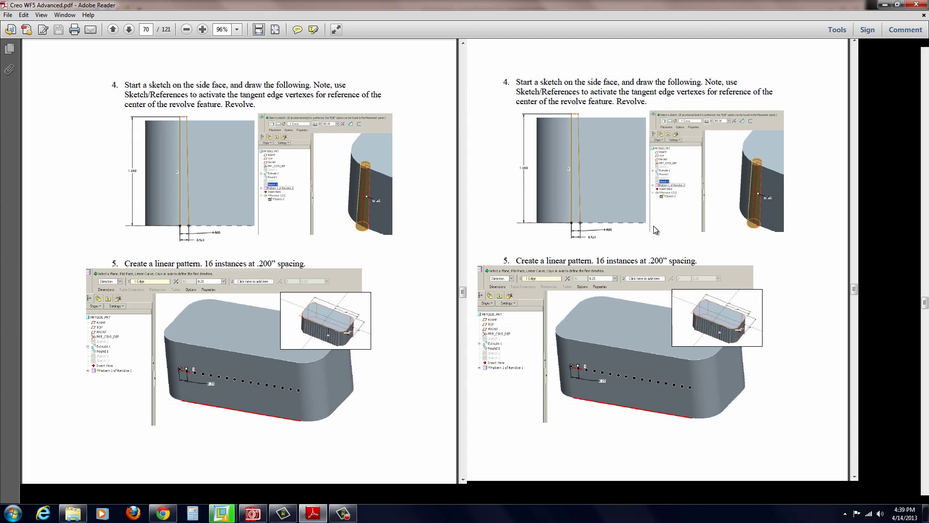
{"action": "scroll", "coordinate": [582, 182], "scroll_direction": "down", "scroll_amount": 8}
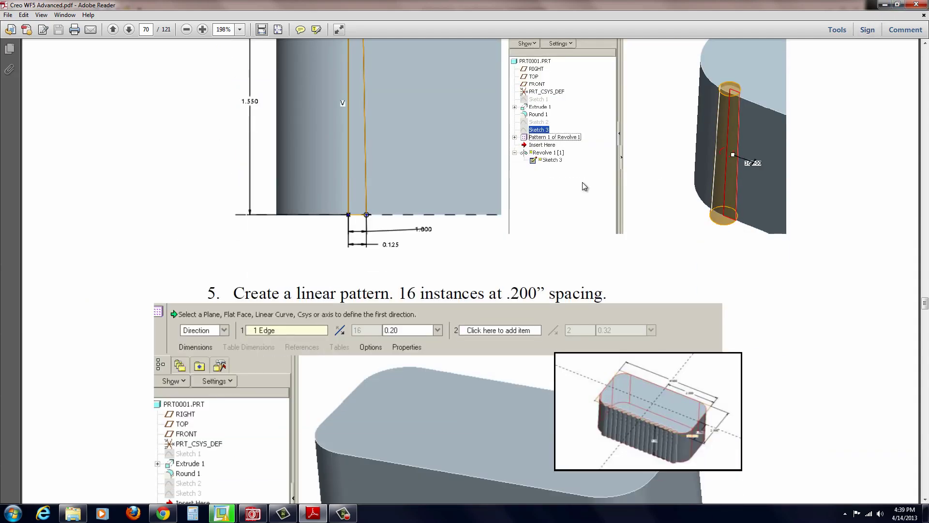
{"action": "scroll", "coordinate": [576, 184], "scroll_direction": "down", "scroll_amount": 17}
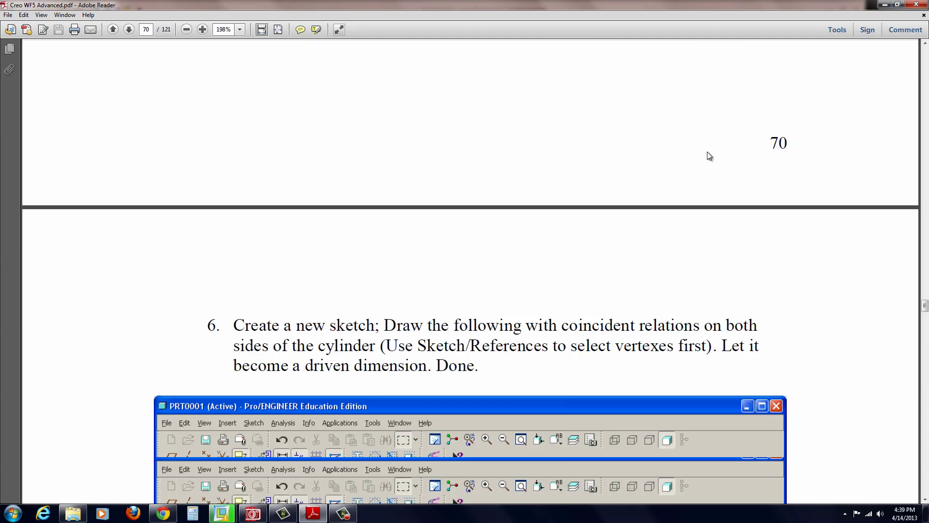
{"action": "scroll", "coordinate": [681, 160], "scroll_direction": "down", "scroll_amount": 17}
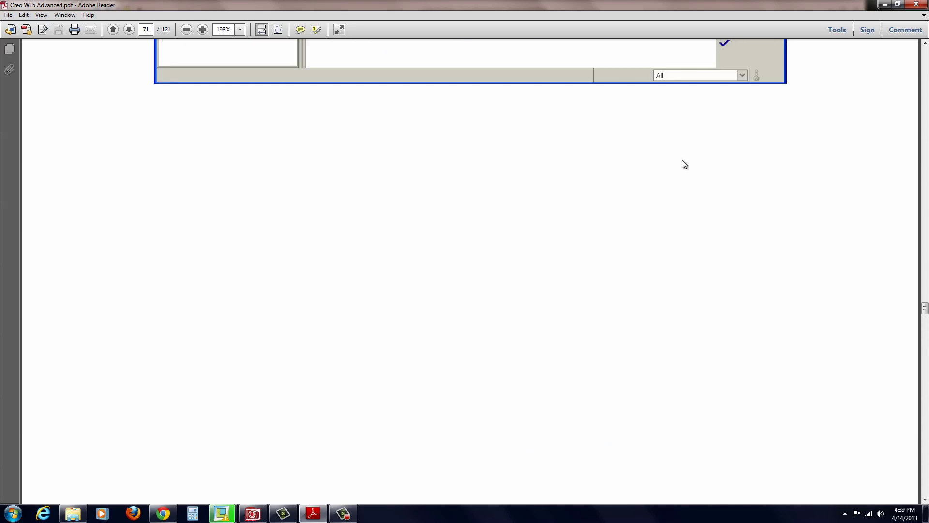
{"action": "scroll", "coordinate": [665, 169], "scroll_direction": "down", "scroll_amount": 6}
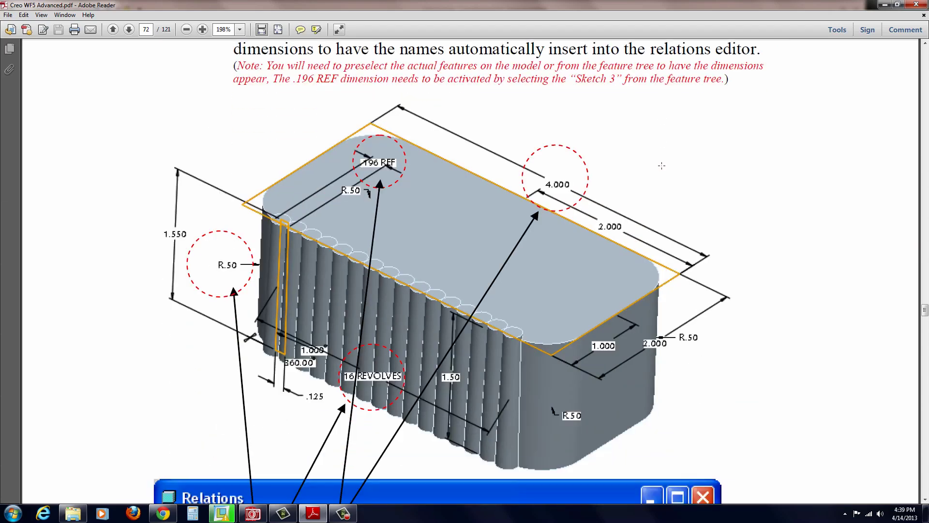
- Restore the PDF window, shift it left, and bring Creo back in front
{"action": "left_click", "coordinate": [899, 6]}
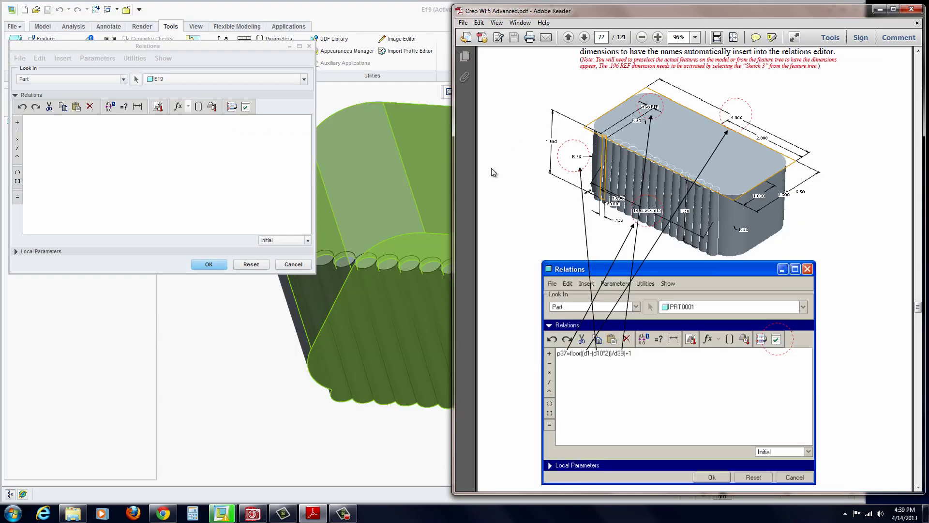
{"action": "left_click_drag", "start_coordinate": [687, 15], "coordinate": [616, 12]}
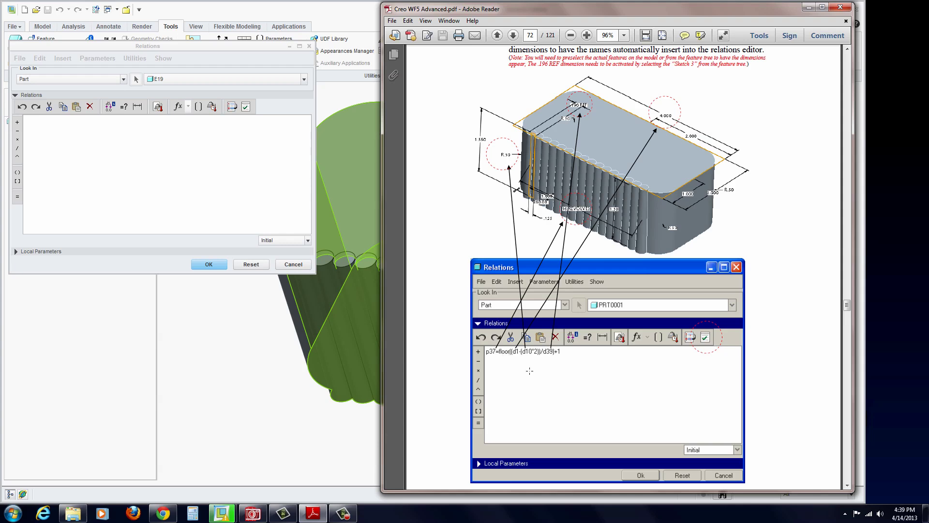
{"action": "left_click", "coordinate": [242, 349]}
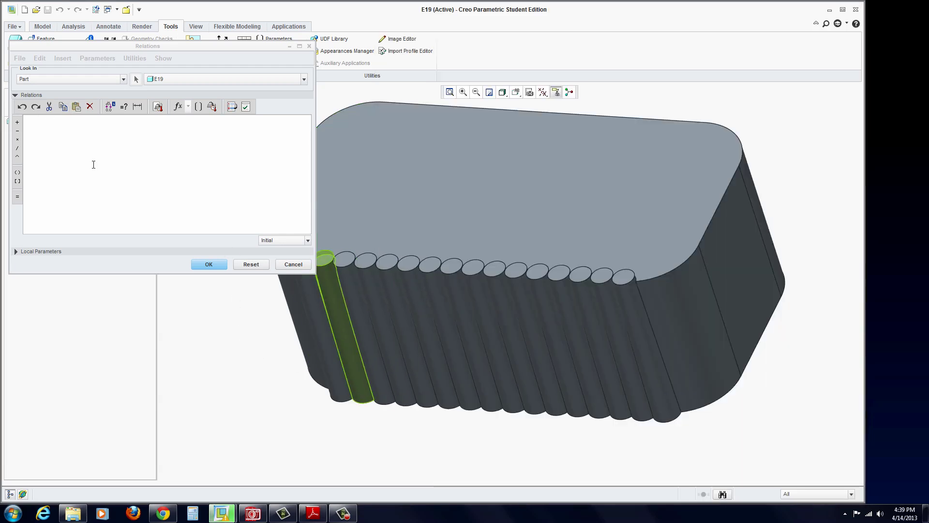
- Show the pattern and block dimensions and begin the relation p22=FLOOR((
{"action": "left_click", "coordinate": [352, 350]}
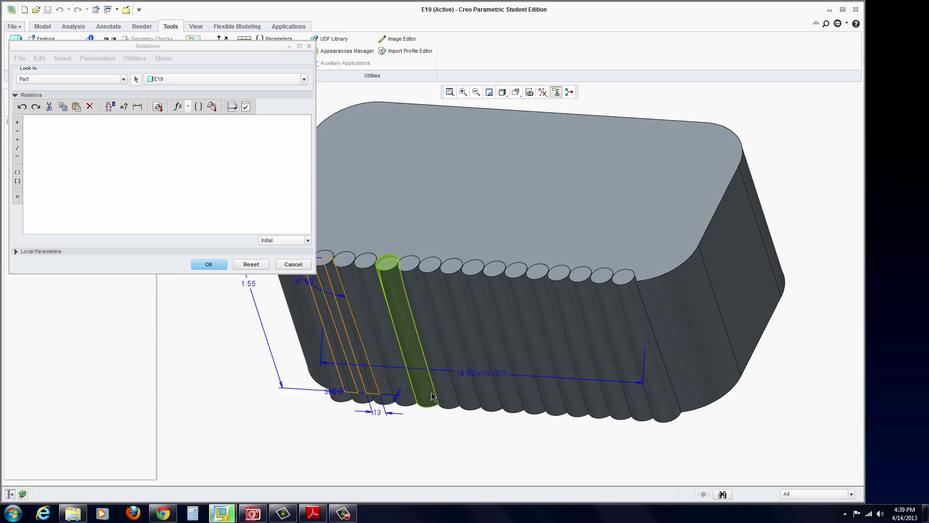
{"action": "left_click", "coordinate": [491, 227]}
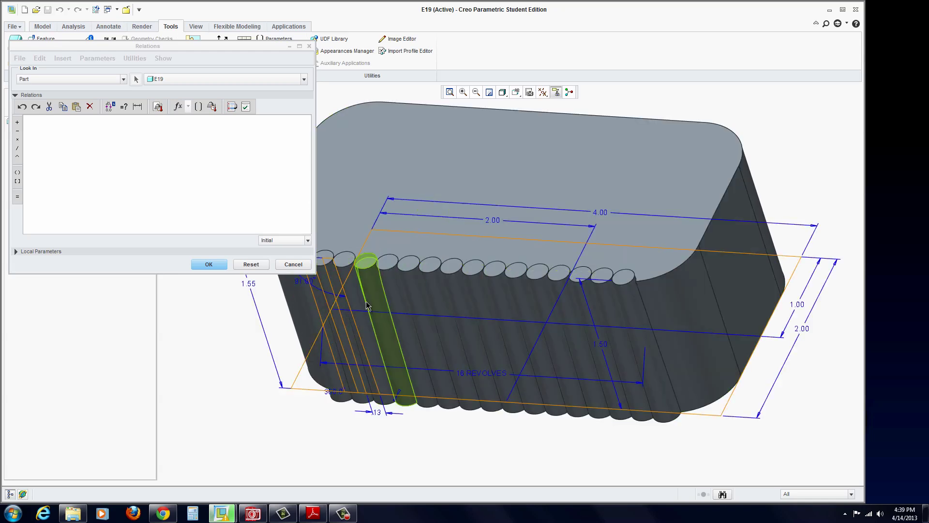
{"action": "left_click_drag", "start_coordinate": [141, 48], "coordinate": [159, 14]}
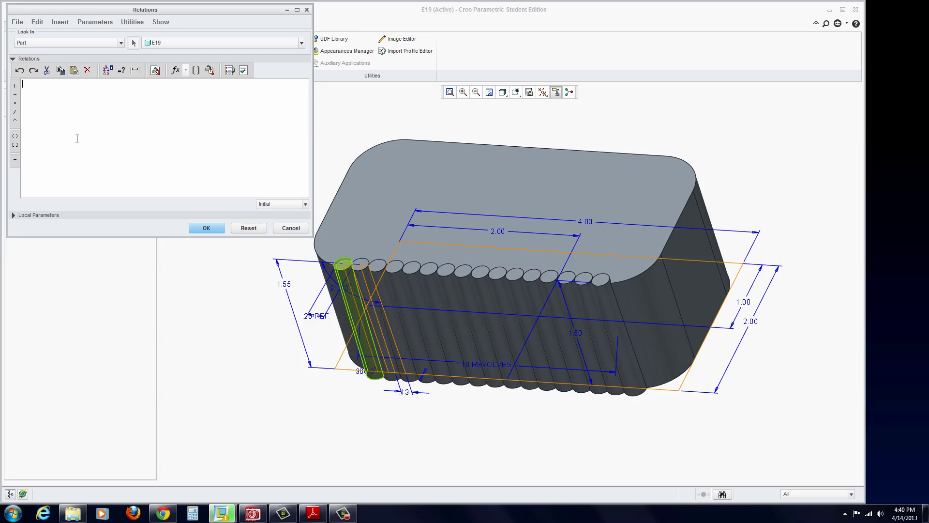
{"action": "left_click", "coordinate": [482, 368]}
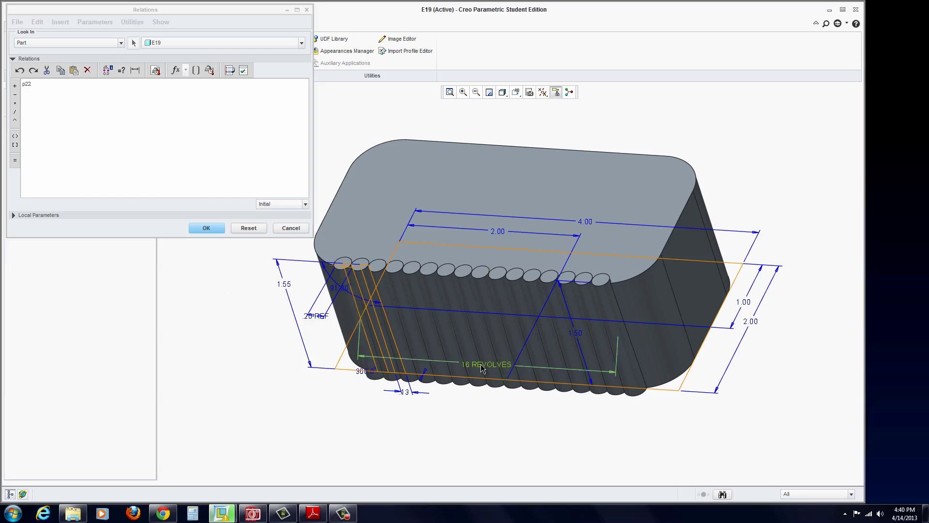
{"action": "left_click", "coordinate": [16, 161]}
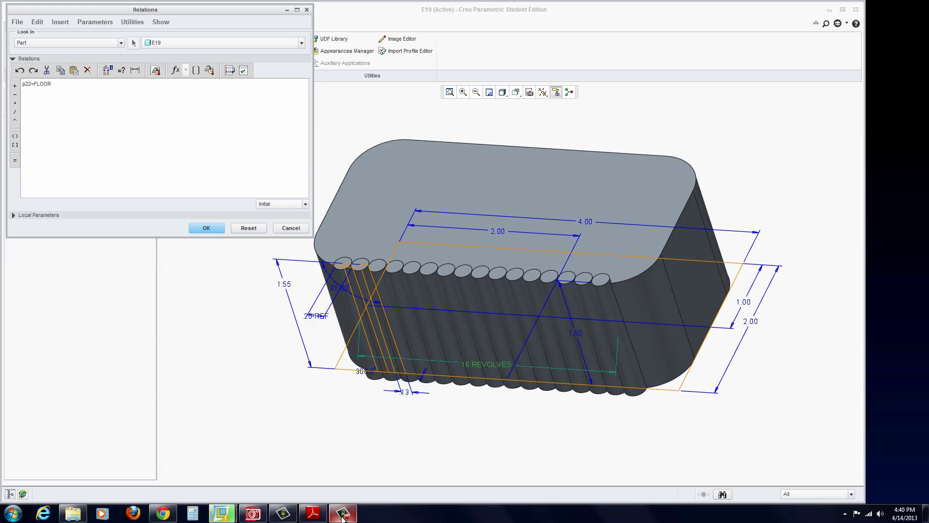
{"action": "left_click", "coordinate": [312, 517]}
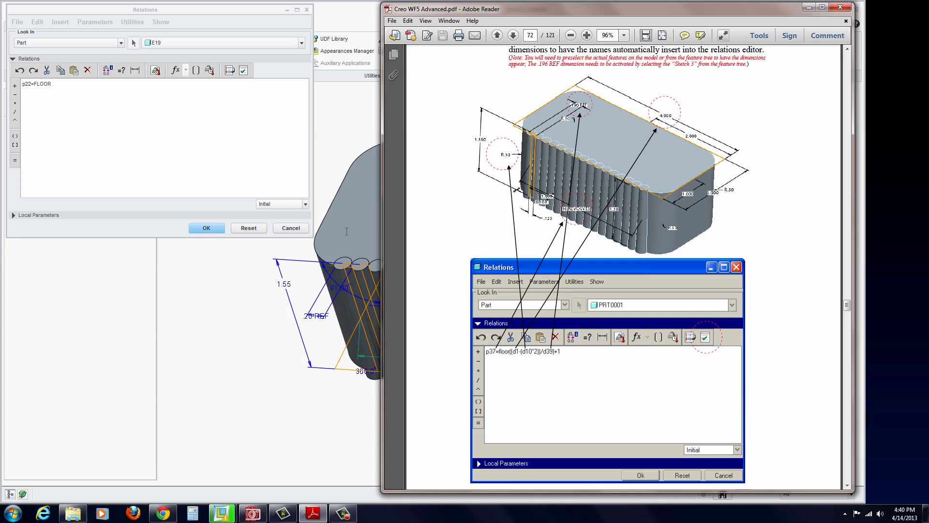
{"action": "left_click", "coordinate": [64, 86]}
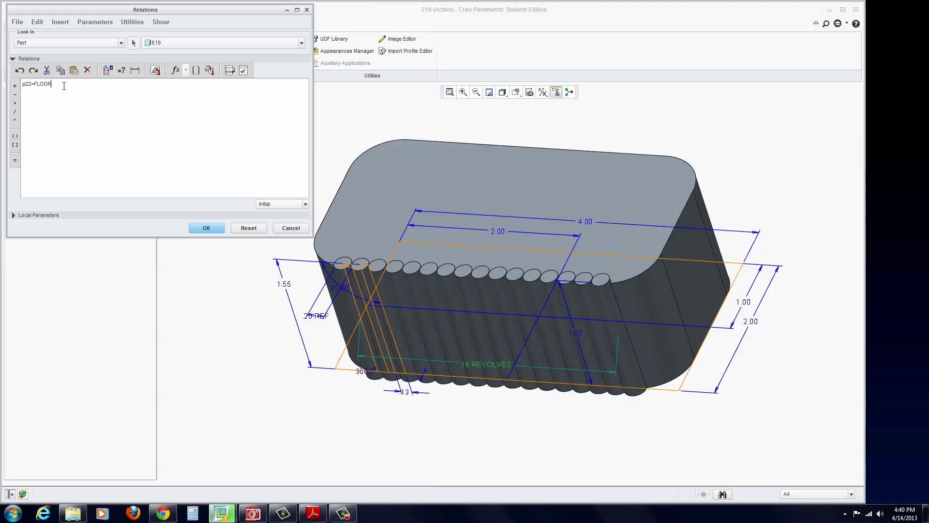
{"action": "type", "text": "("}
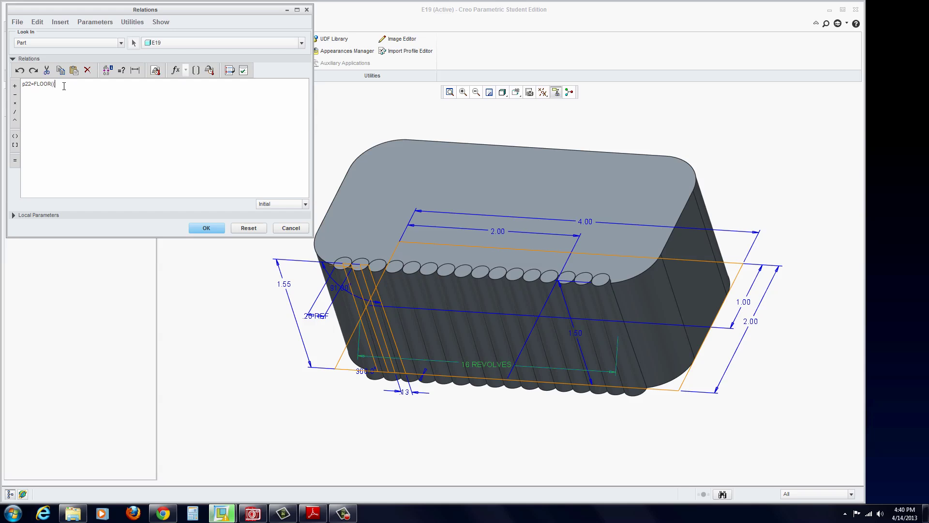
{"action": "type", "text": "("}
{"action": "left_click", "coordinate": [313, 513]}
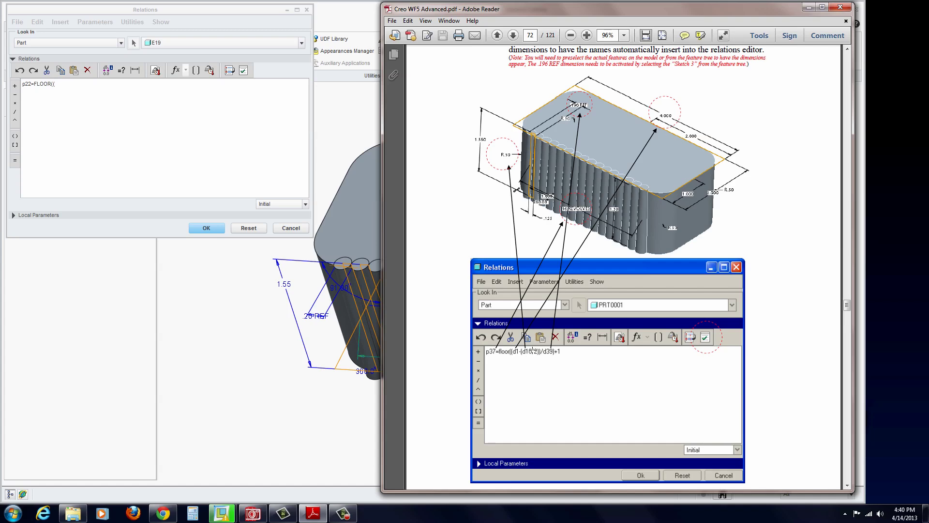
- Extend the relation with d1-d11* using the 4.00 width and R.50 radius dimensions
{"action": "left_click", "coordinate": [63, 87]}
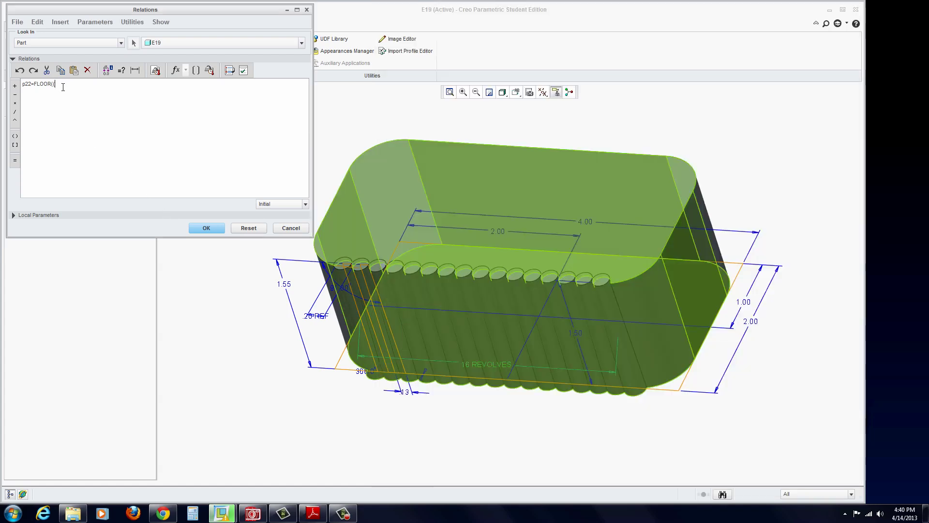
{"action": "left_click", "coordinate": [588, 222]}
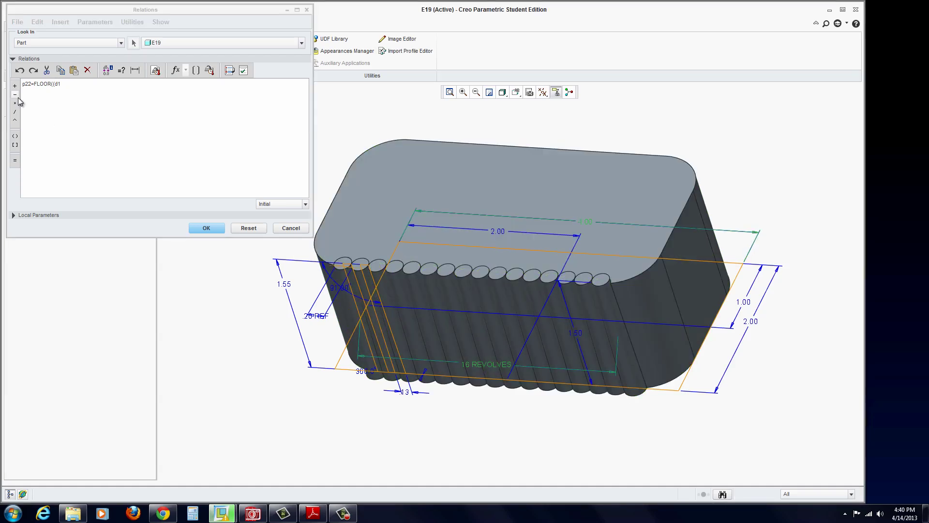
{"action": "left_click", "coordinate": [15, 95]}
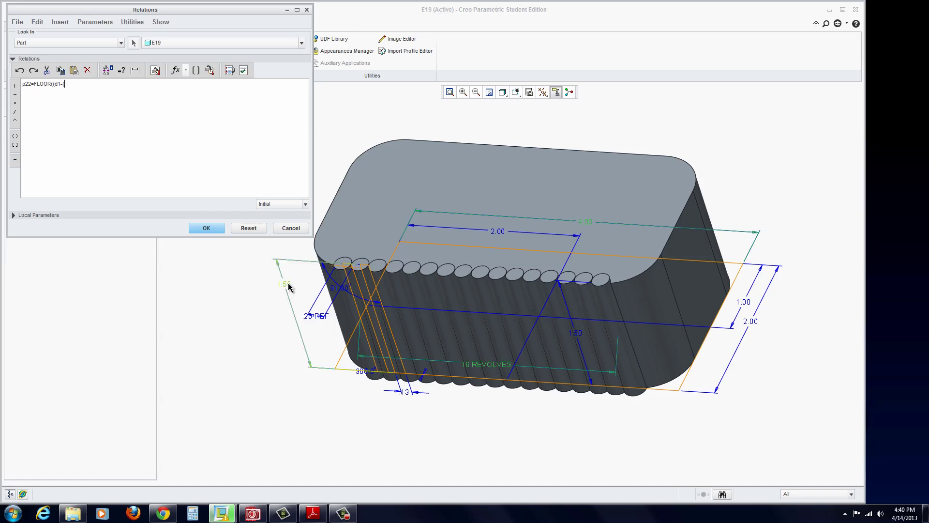
{"action": "left_click", "coordinate": [338, 323]}
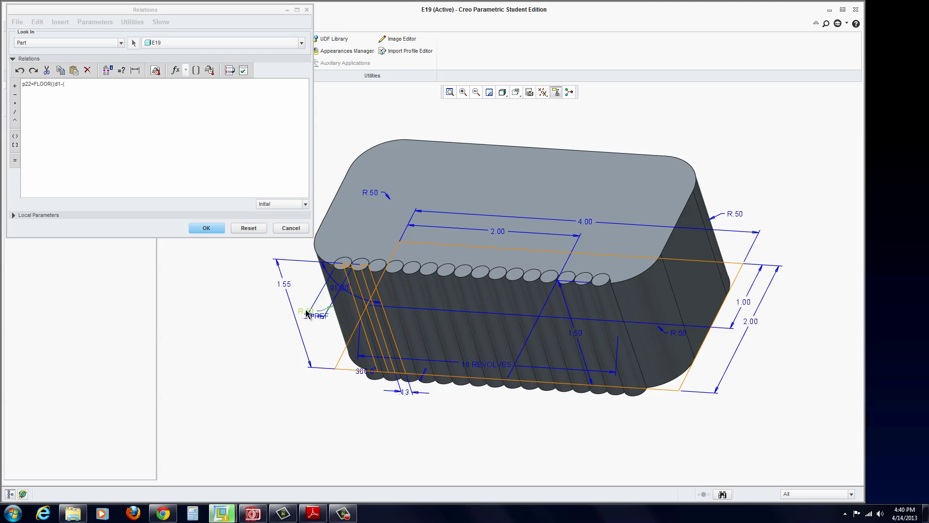
{"action": "left_click", "coordinate": [305, 310]}
{"action": "left_click", "coordinate": [15, 103]}
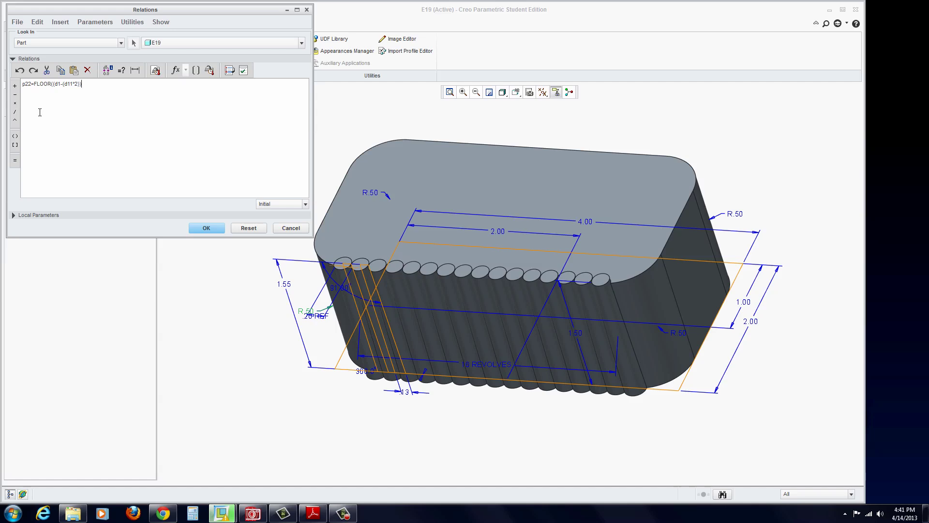
- Divide by the rib spacing d24 and add a plus after the FLOOR term
{"action": "left_click", "coordinate": [313, 513]}
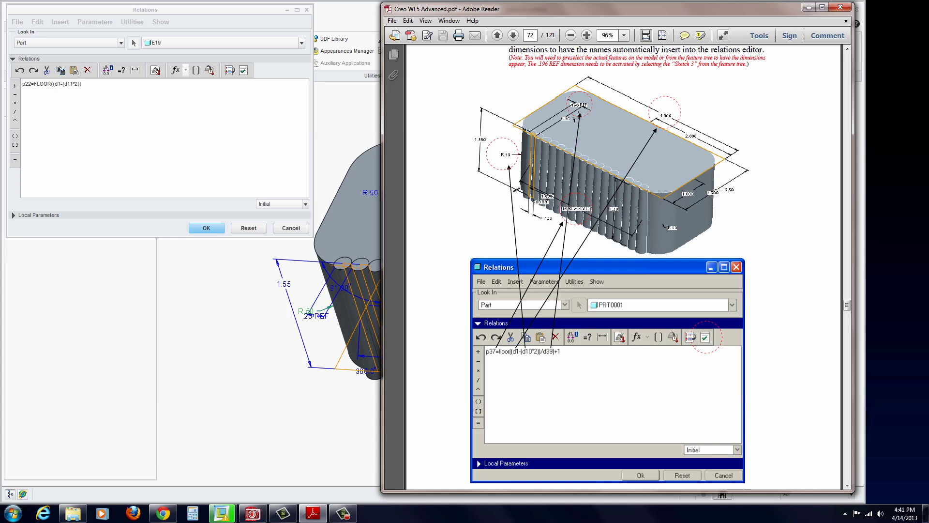
{"action": "left_click", "coordinate": [87, 87]}
{"action": "left_click", "coordinate": [14, 112]}
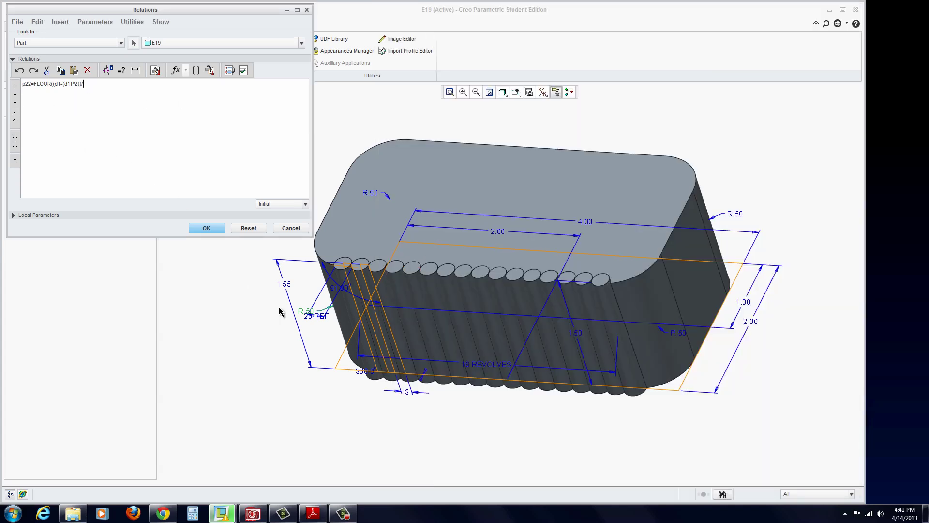
{"action": "left_click", "coordinate": [319, 319]}
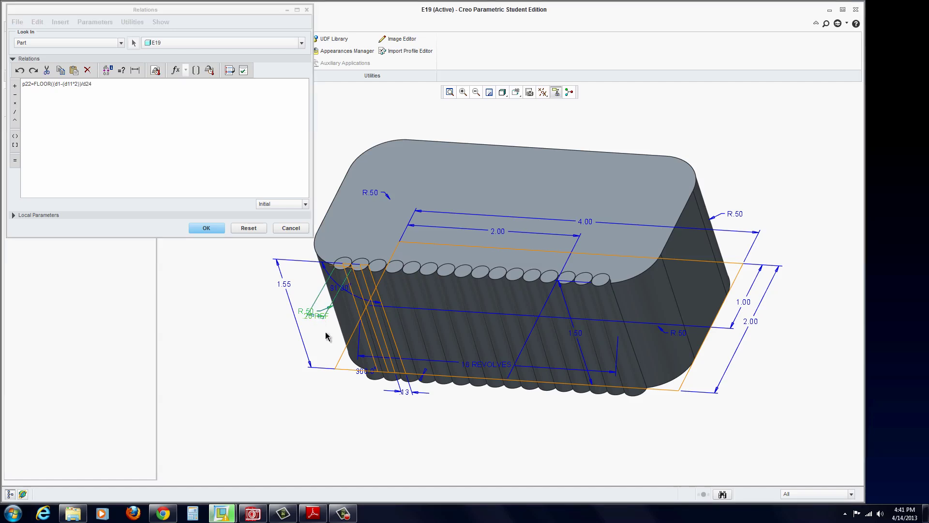
{"action": "left_click", "coordinate": [124, 98]}
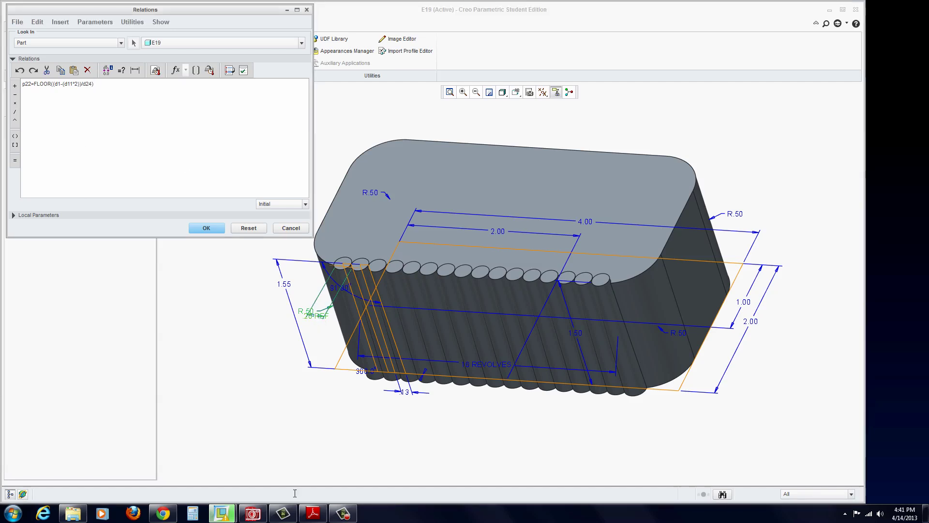
{"action": "left_click", "coordinate": [313, 513]}
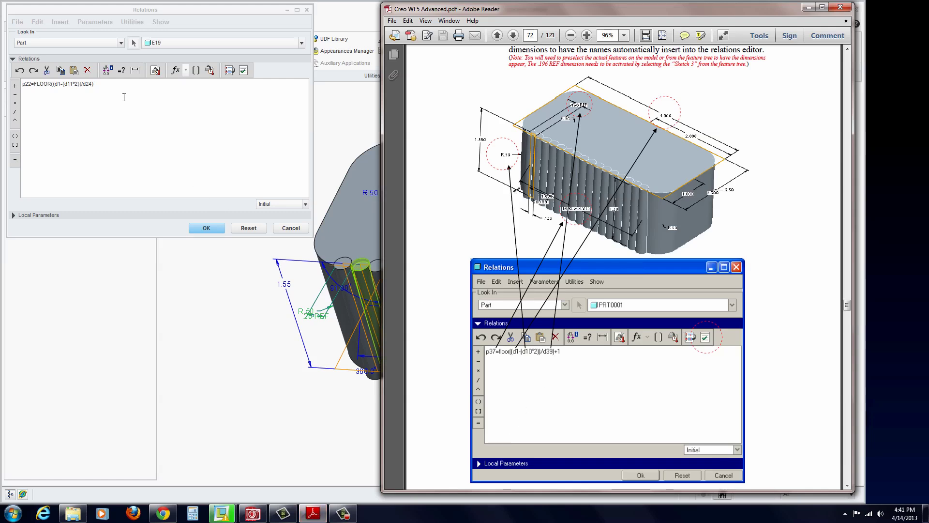
{"action": "left_click", "coordinate": [34, 117]}
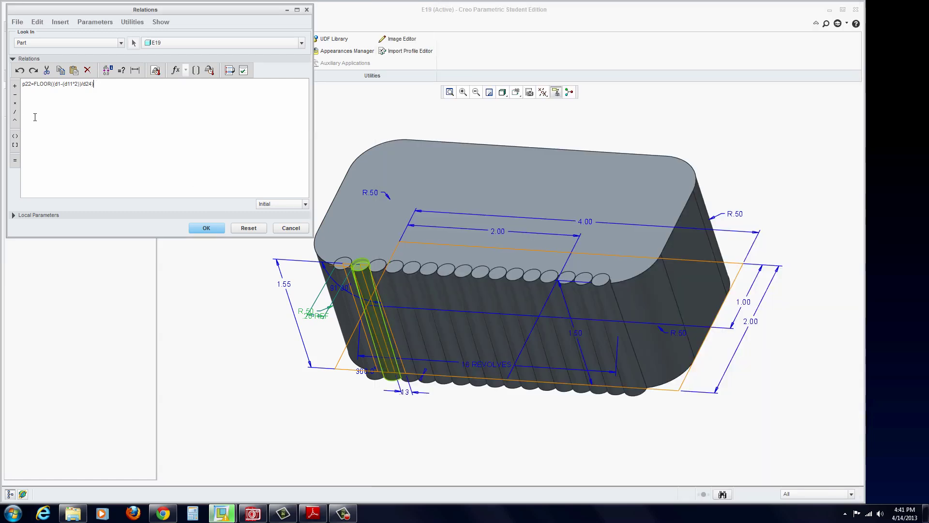
{"action": "left_click", "coordinate": [15, 86]}
- Verify the edited p22 FLOOR rib-count relation and dismiss the success message
{"action": "type", "text": "1"}
{"action": "left_click", "coordinate": [313, 513]}
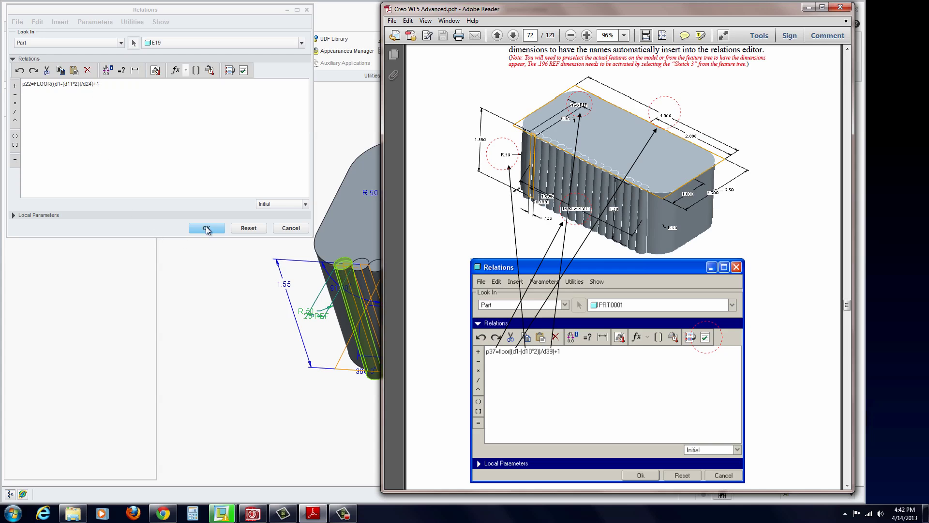
{"action": "left_click", "coordinate": [243, 71]}
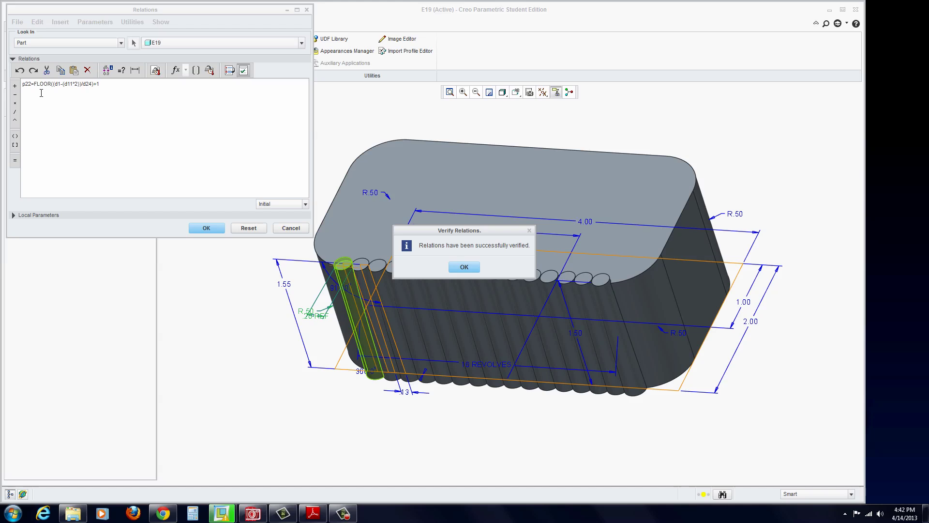
{"action": "left_click", "coordinate": [464, 268]}
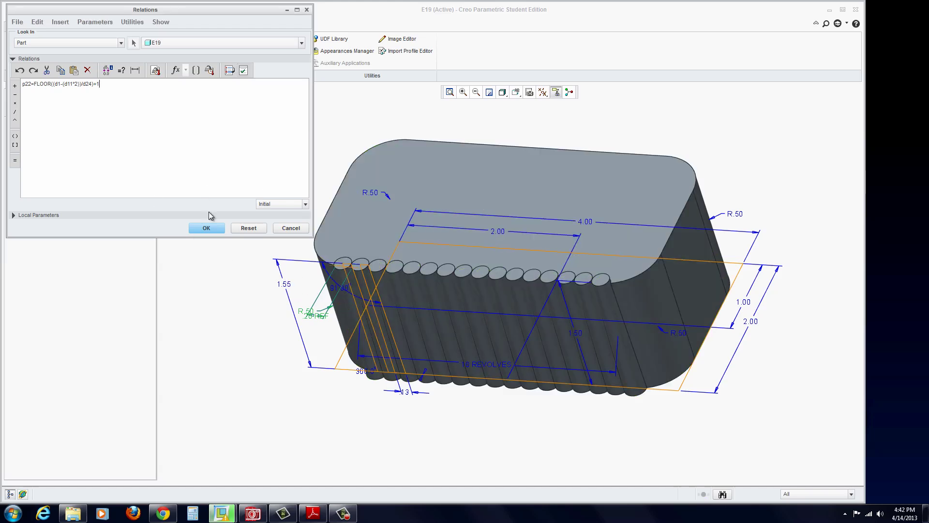
- Accept the relations and select the whole rib pattern, Pattern 1, on the block
{"action": "left_click", "coordinate": [206, 228]}
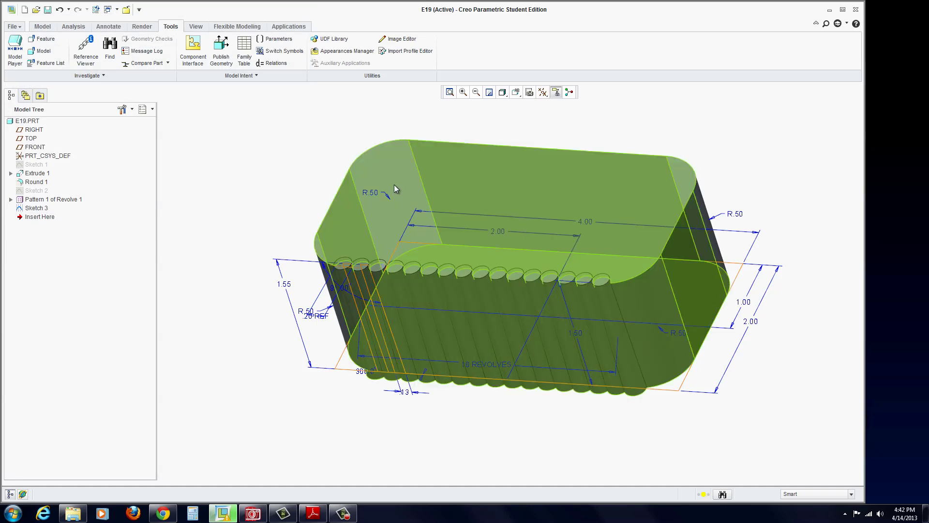
{"action": "middle_click_drag", "start_coordinate": [395, 188], "coordinate": [354, 150]}
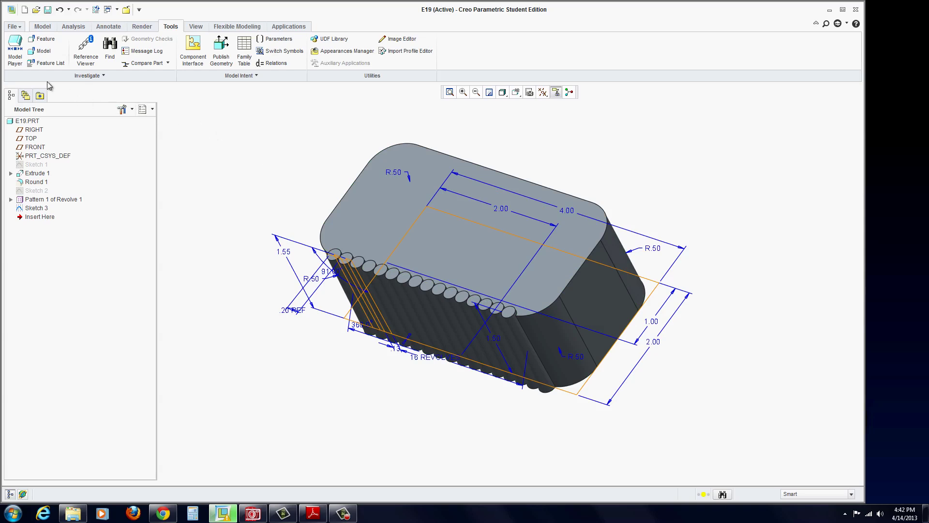
{"action": "left_click", "coordinate": [43, 26]}
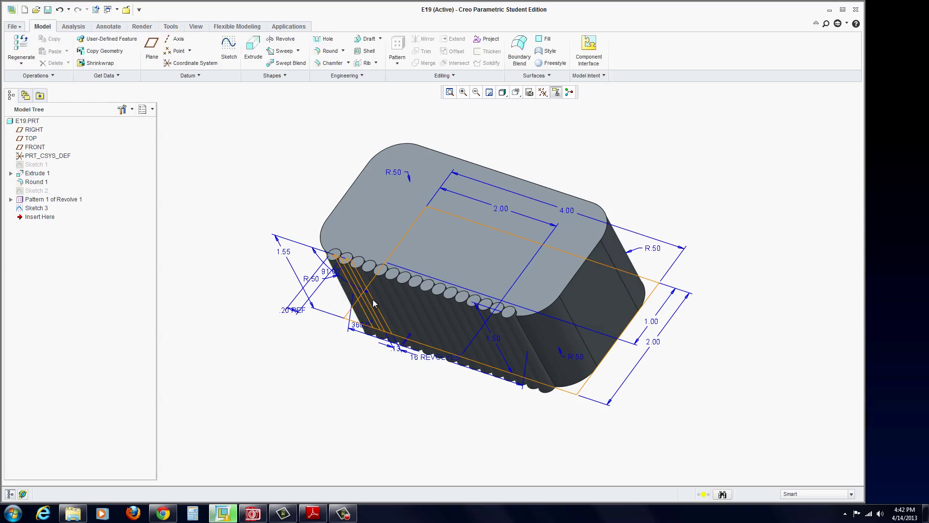
{"action": "left_click", "coordinate": [344, 283]}
{"action": "left_click", "coordinate": [27, 200]}
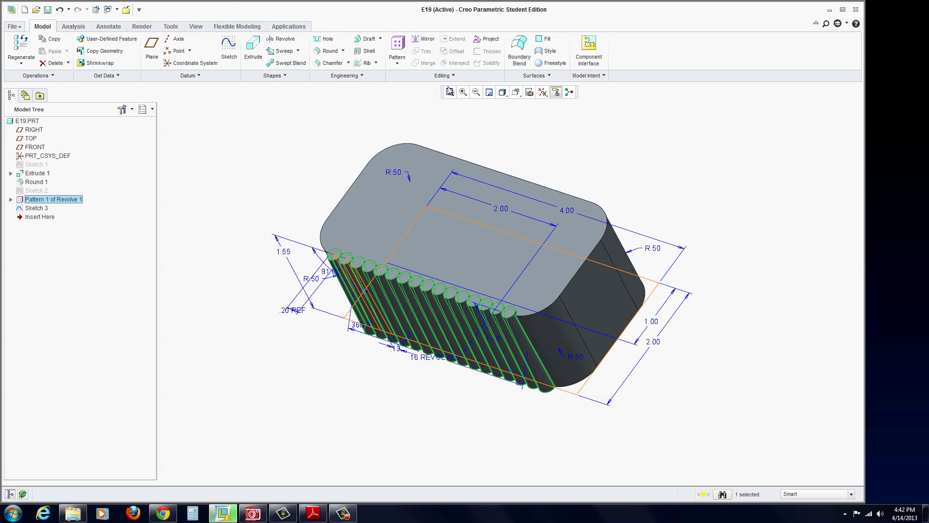
- Create Mirror 1 of the rib pattern about the TOP datum plane
{"action": "left_click", "coordinate": [424, 40]}
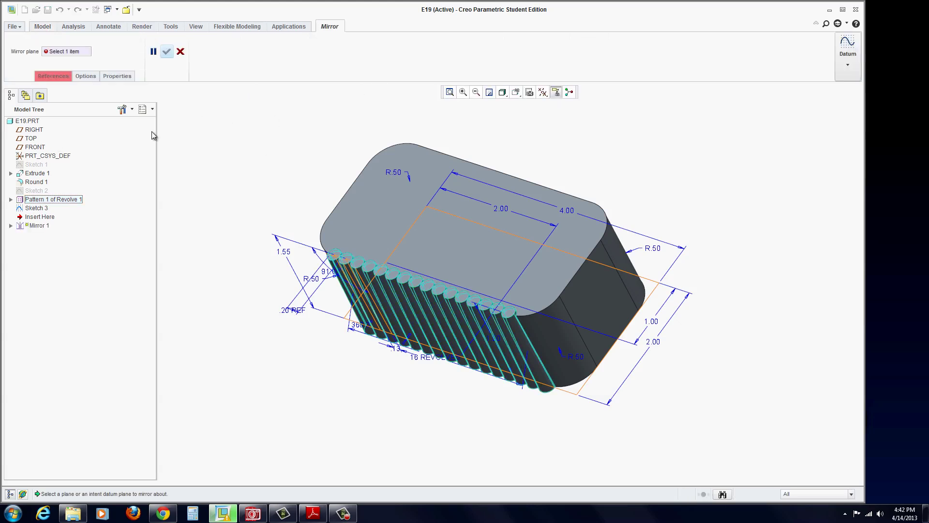
{"action": "left_click", "coordinate": [67, 52]}
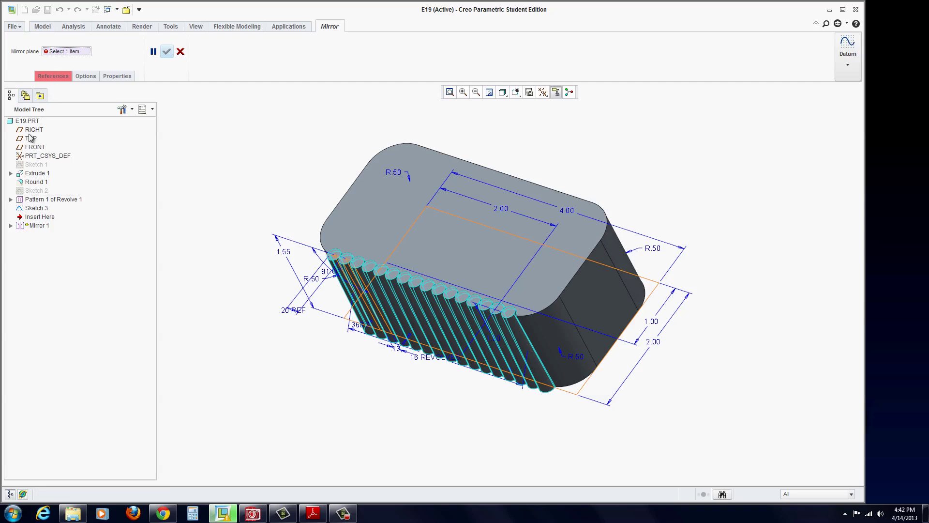
{"action": "left_click", "coordinate": [542, 92]}
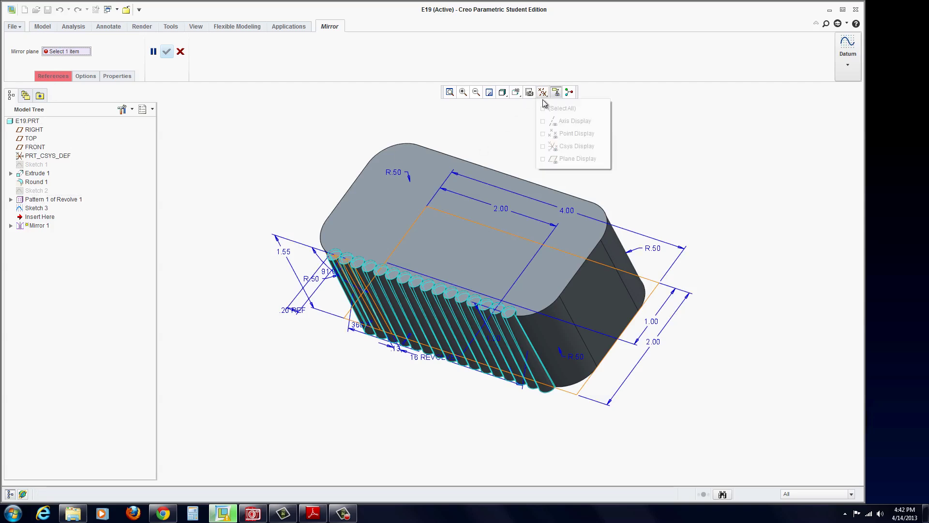
{"action": "left_click", "coordinate": [543, 110]}
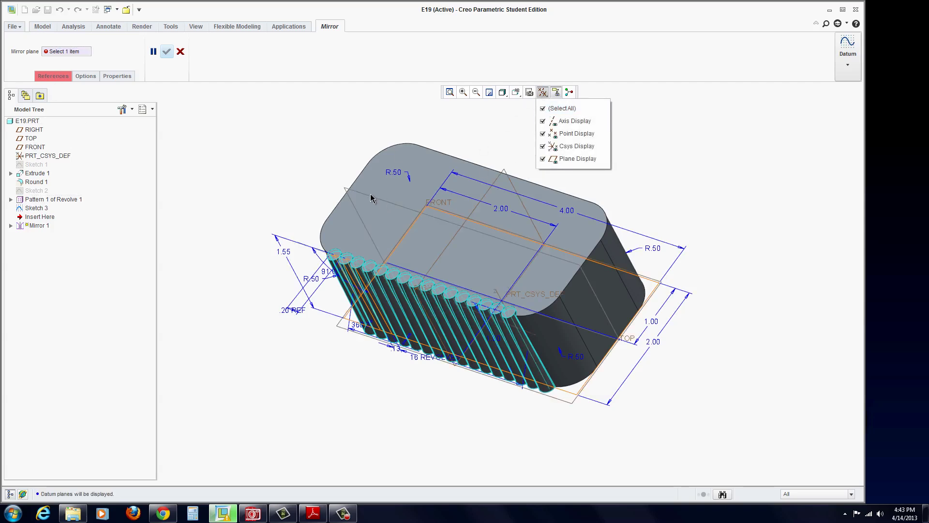
{"action": "left_click", "coordinate": [617, 353]}
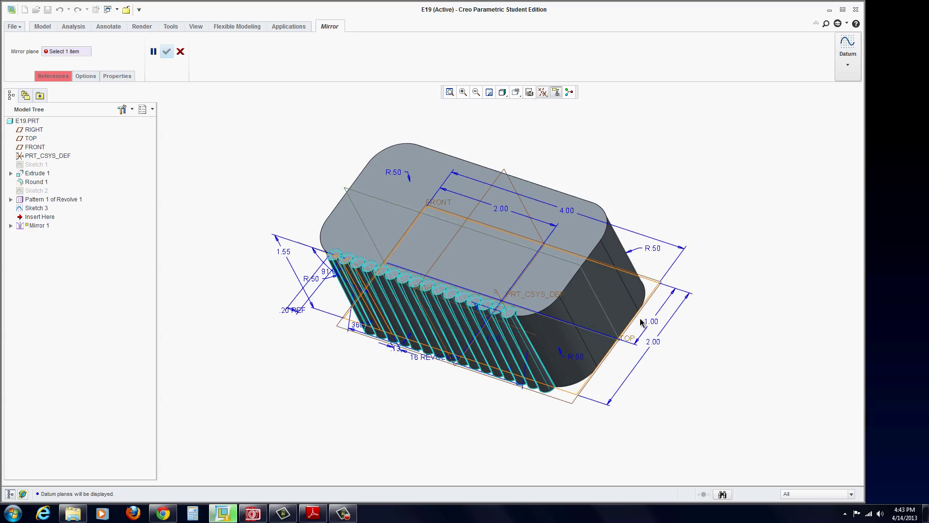
{"action": "left_click", "coordinate": [31, 139]}
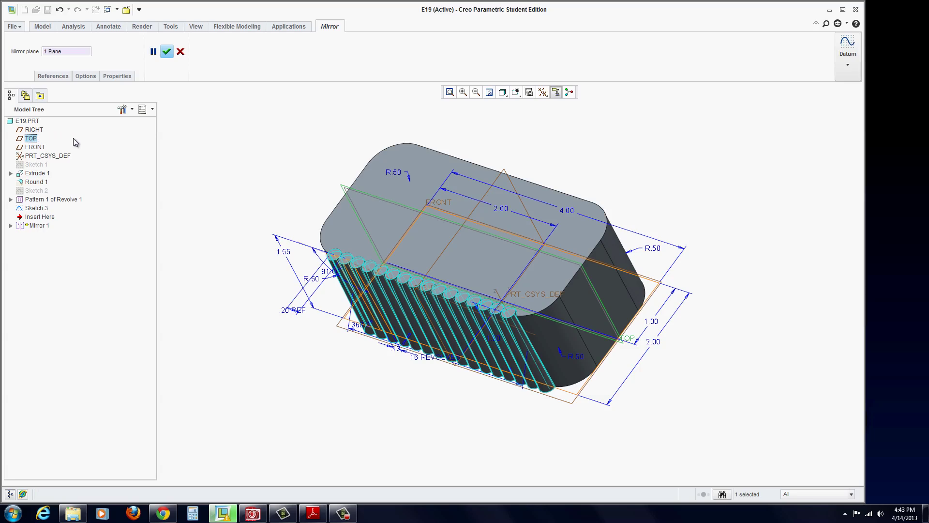
{"action": "left_click", "coordinate": [167, 52]}
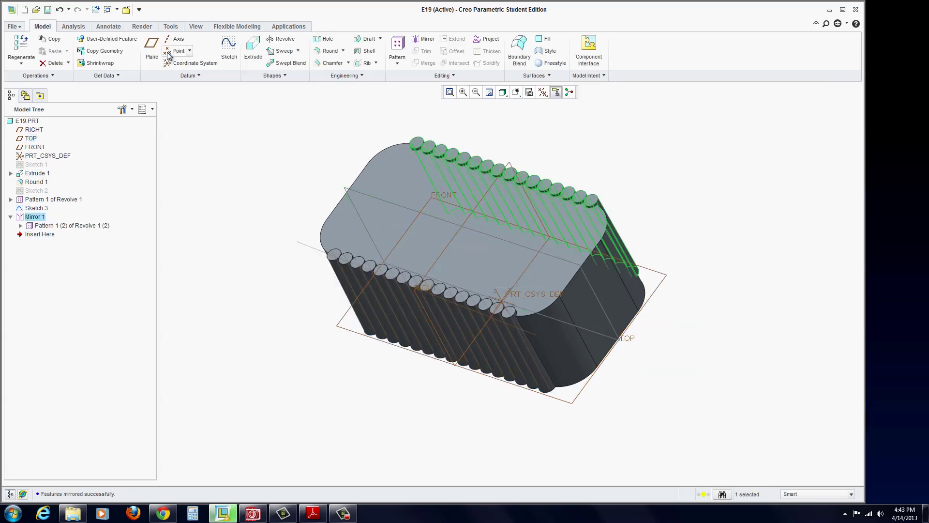
{"action": "key", "text": "ctrl+d"}
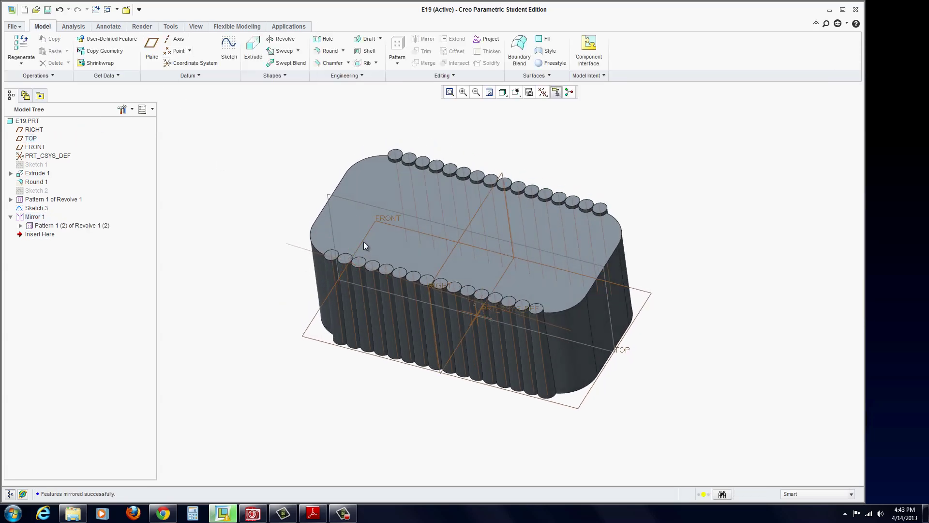
- Hide datum planes and change the Extrude 1 block width from 4.00 to 5
{"action": "left_click", "coordinate": [551, 93]}
{"action": "left_click", "coordinate": [552, 108]}
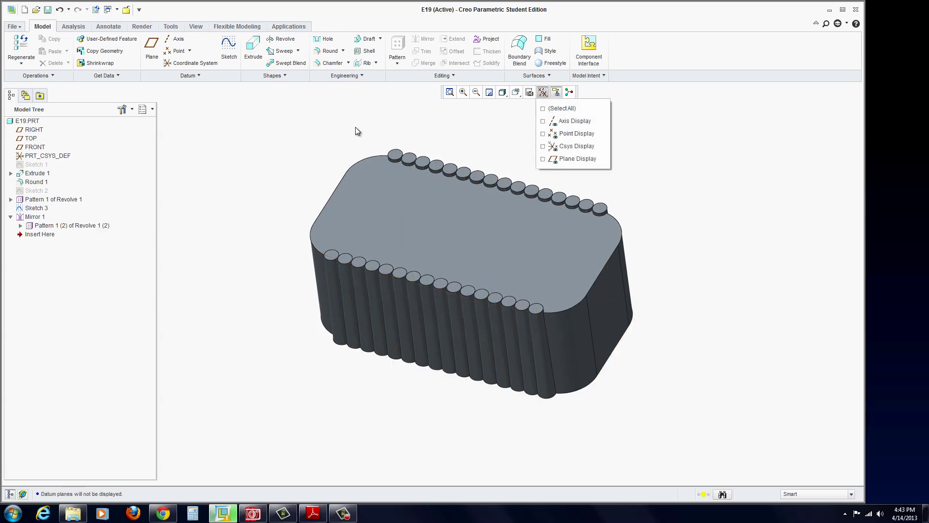
{"action": "middle_click_drag", "start_coordinate": [320, 248], "coordinate": [339, 245]}
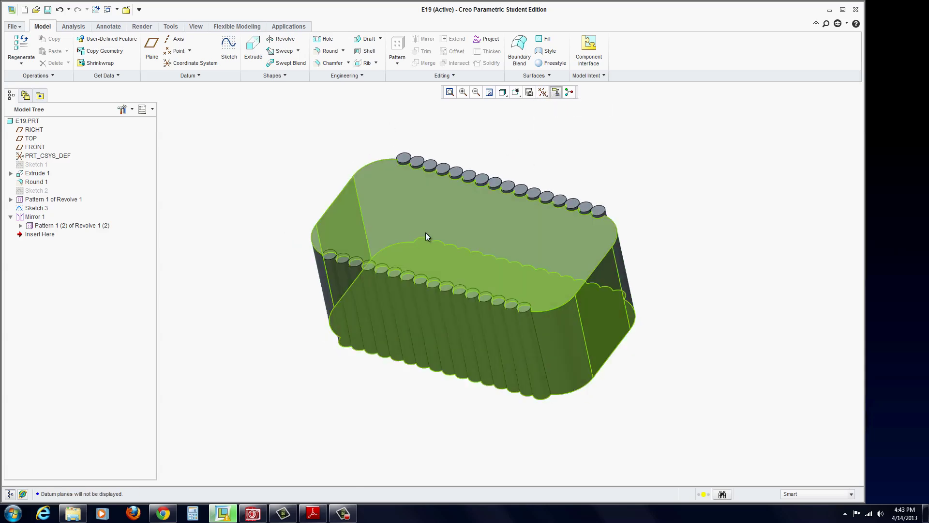
{"action": "double_click", "coordinate": [432, 218]}
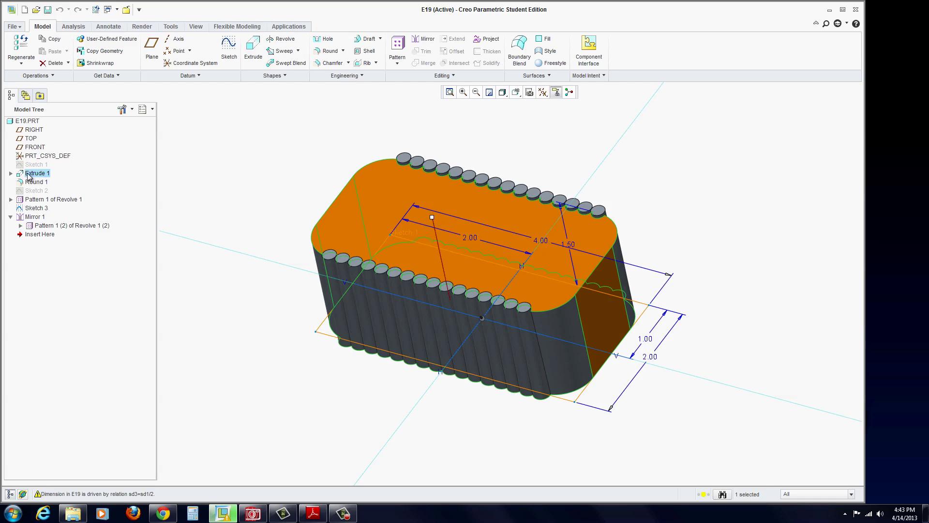
{"action": "double_click", "coordinate": [540, 241]}
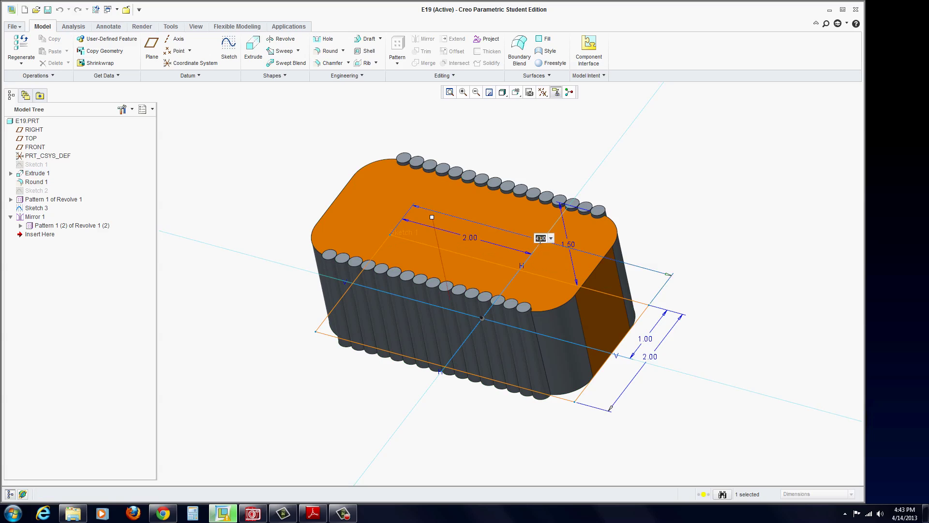
{"action": "type", "text": "5"}
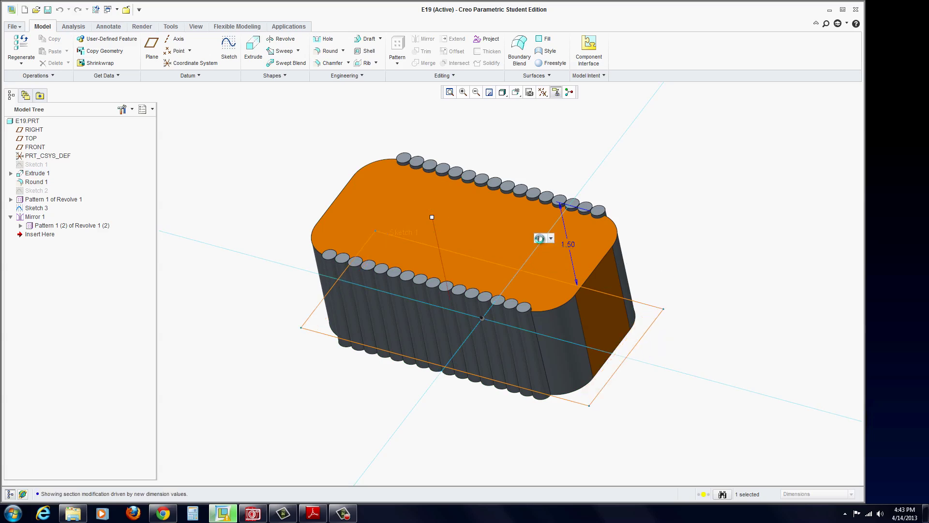
{"action": "key", "text": "Return"}
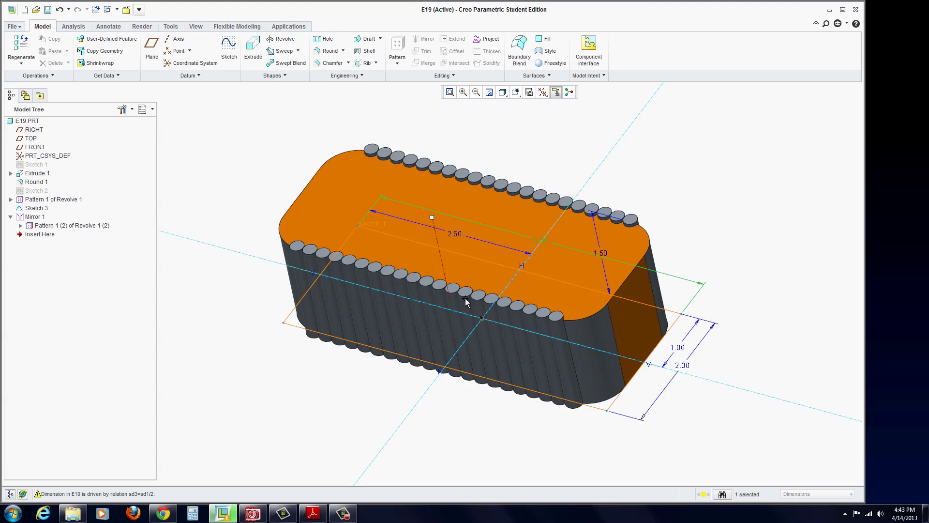
- Change the block width to 3, then restore it to 4
{"action": "double_click", "coordinate": [543, 241]}
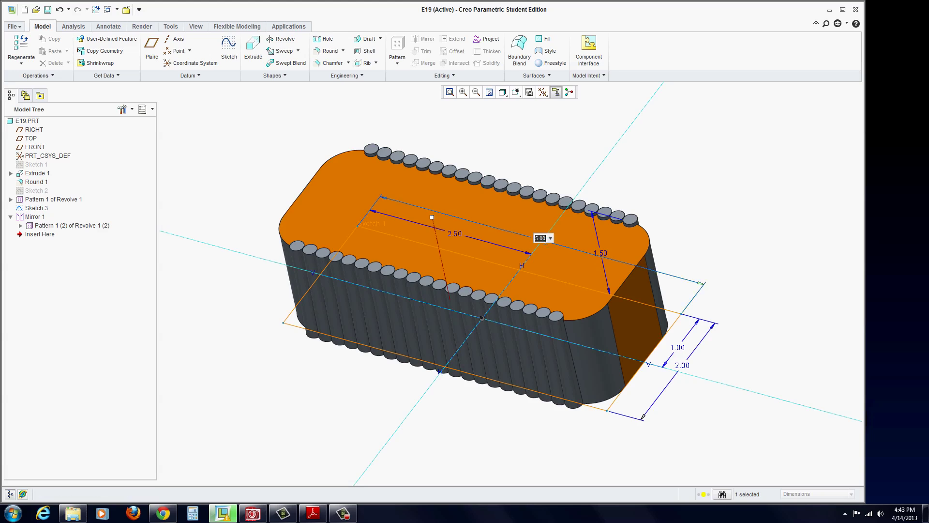
{"action": "type", "text": "3"}
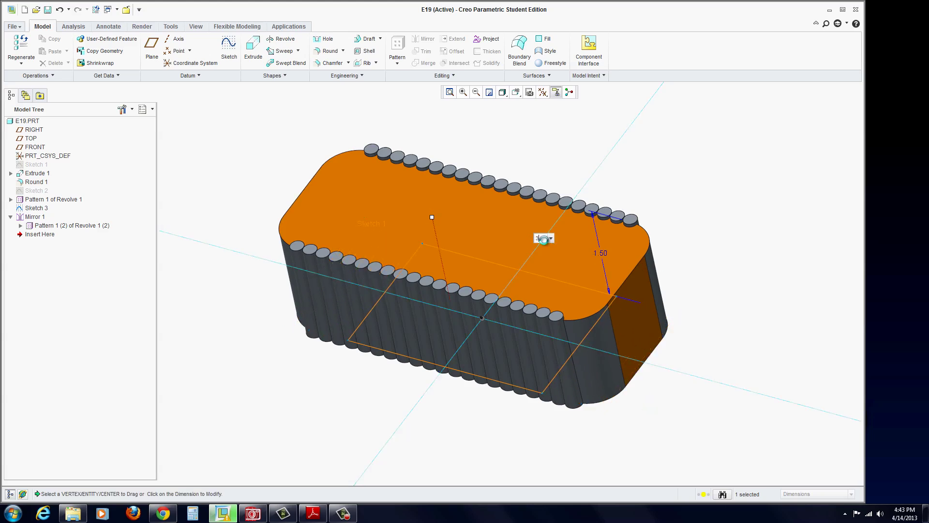
{"action": "key", "text": "Return"}
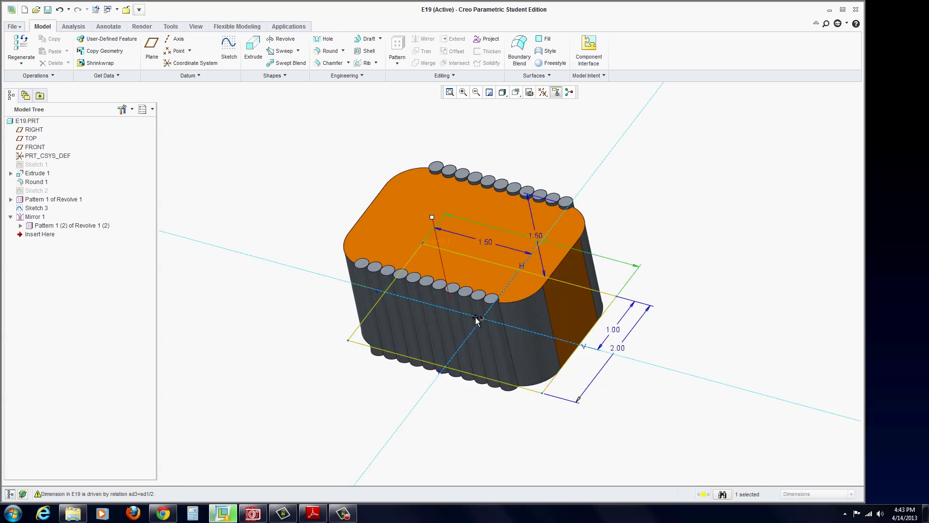
{"action": "double_click", "coordinate": [541, 242]}
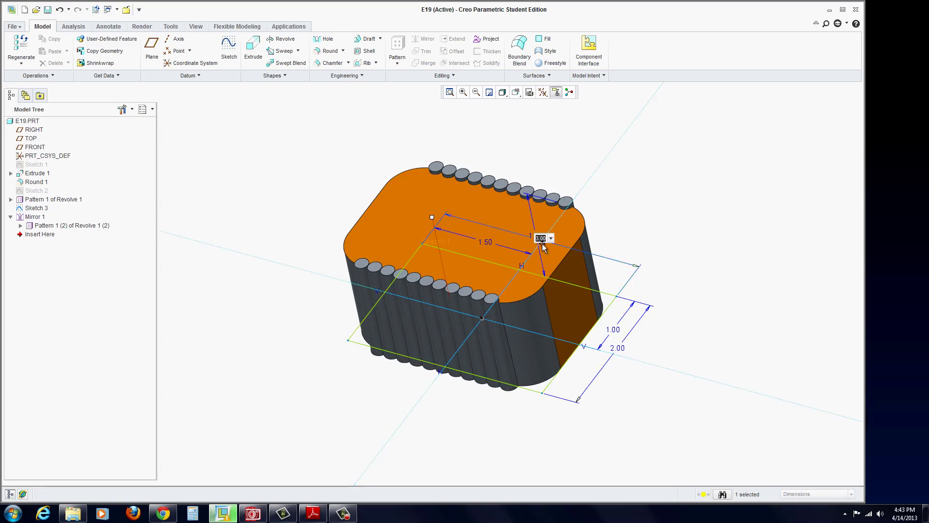
{"action": "type", "text": "4"}
{"action": "key", "text": "Return"}
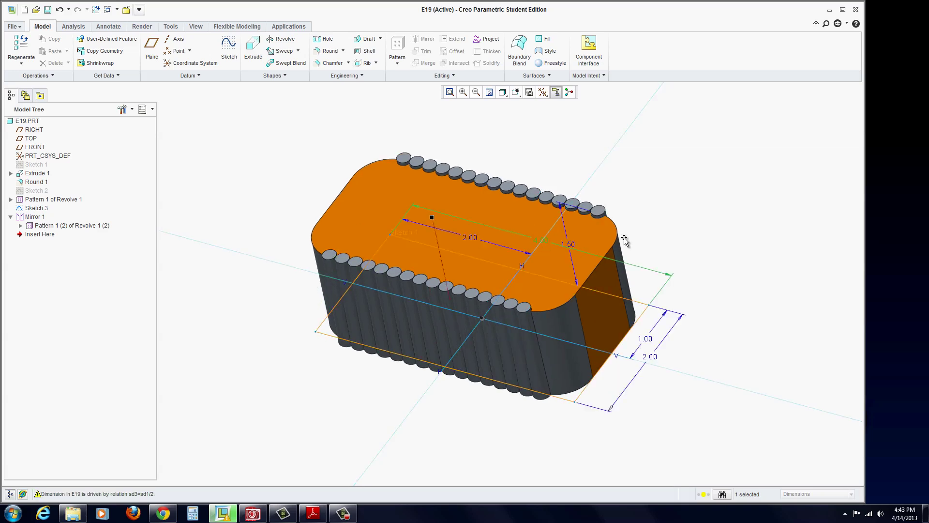